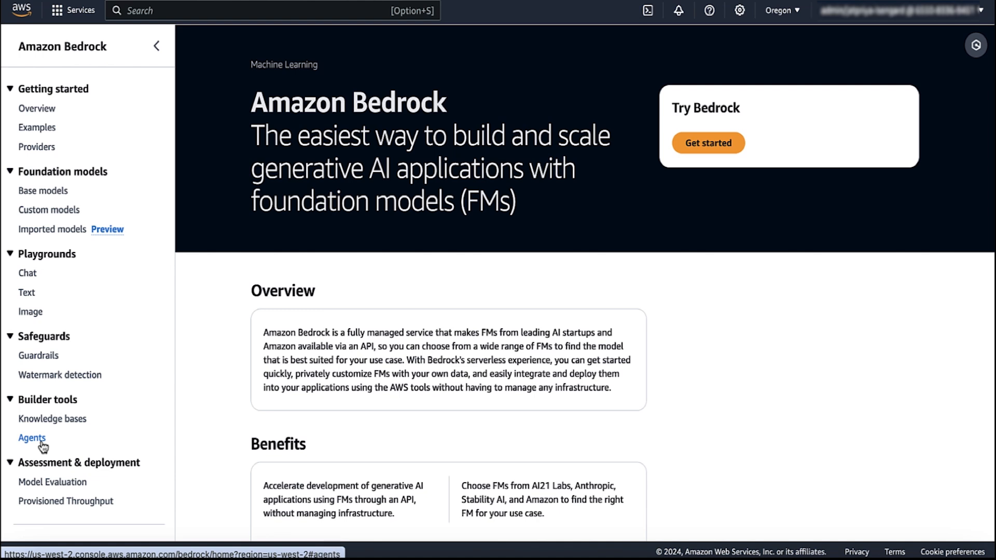
Step: Show the Base models catalog, dismiss the legacy-model warnings, and browse the six Anthropic Claude models
left_click(54, 196)
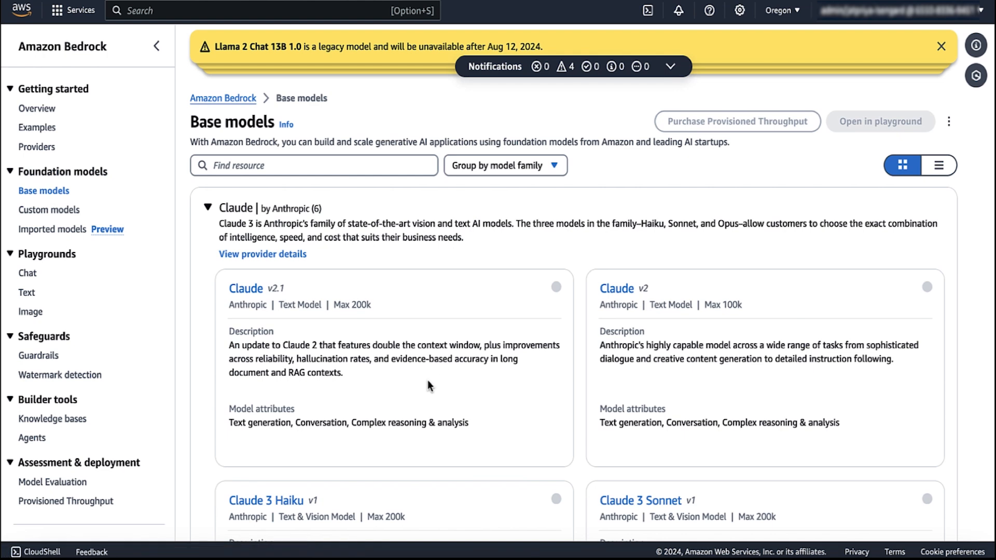
left_click(941, 47)
left_click(942, 48)
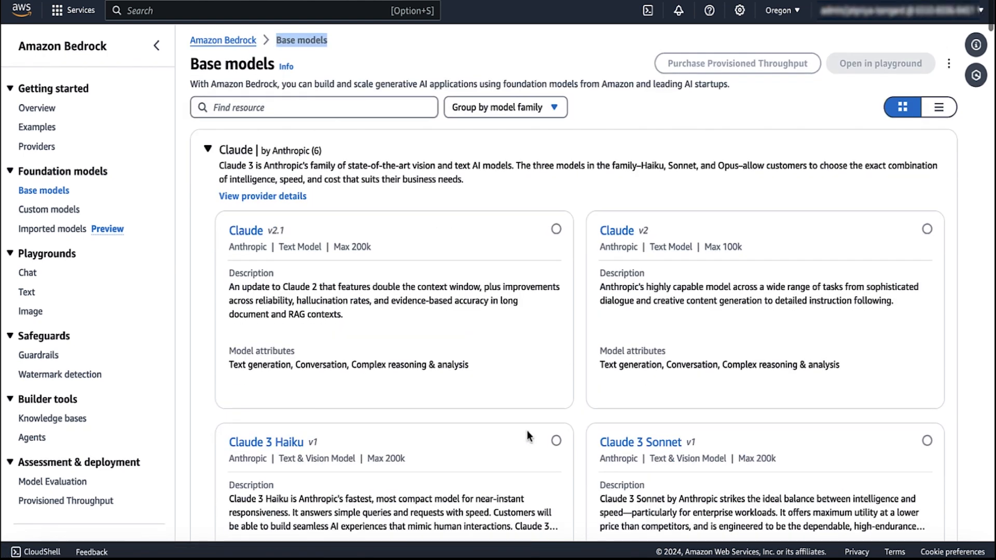
scroll(527, 431, "down", 6)
scroll(527, 431, "up", 2)
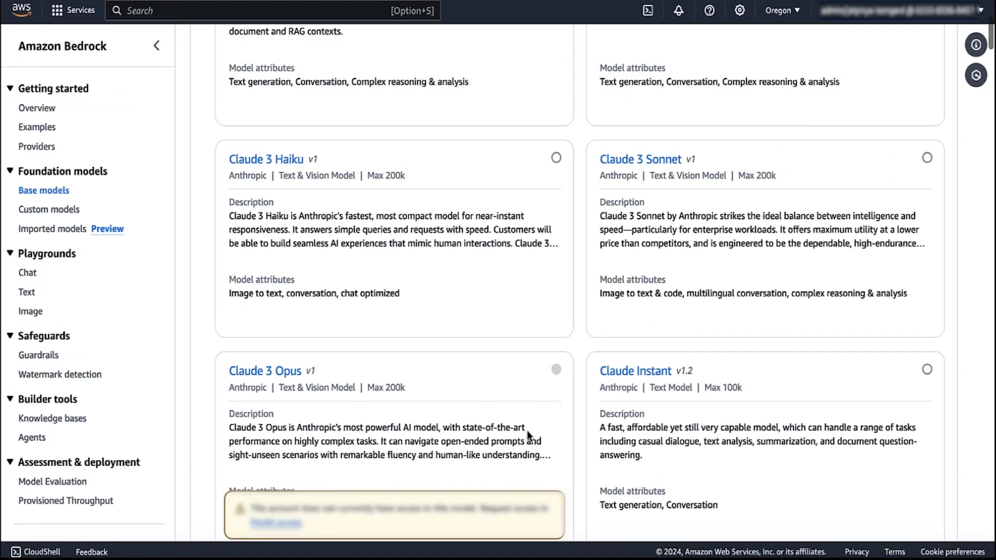
scroll(527, 431, "up", 1)
scroll(525, 429, "up", 3)
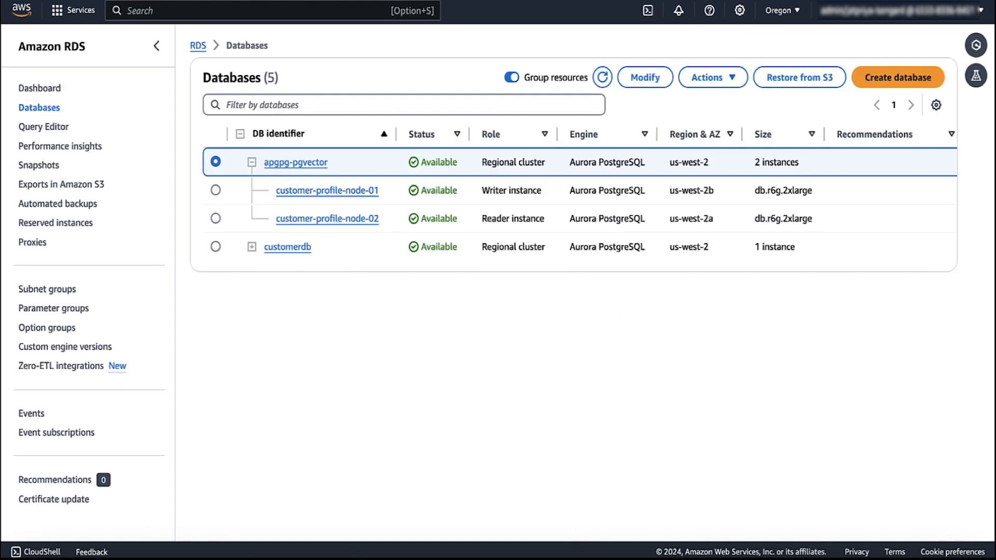
Step: Review the apgpg-pgvector cluster's configuration: engine version 15.5 with two available instances
left_click(293, 162)
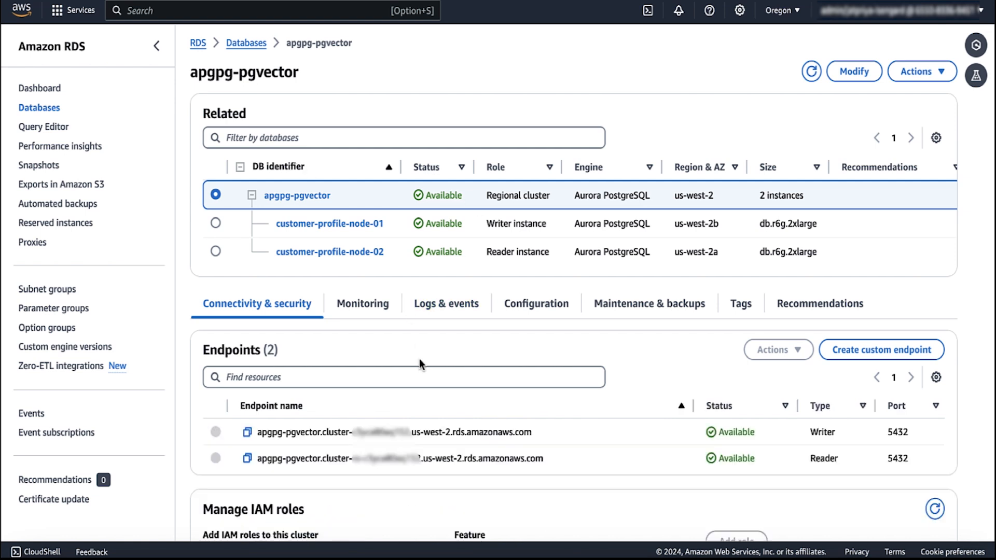
scroll(420, 359, "down", 1)
left_click(534, 279)
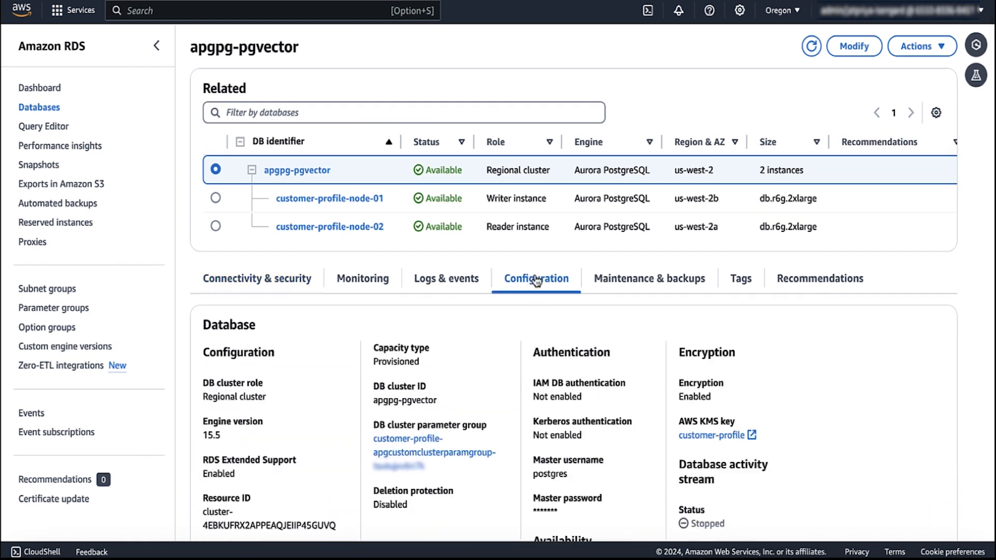
scroll(536, 281, "down", 2)
scroll(537, 281, "down", 4)
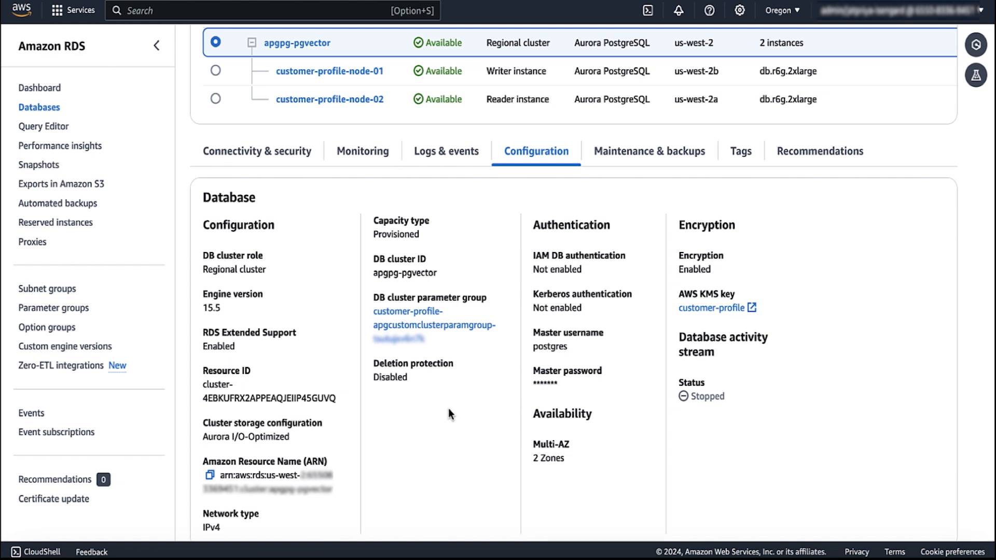
scroll(448, 410, "down", 1)
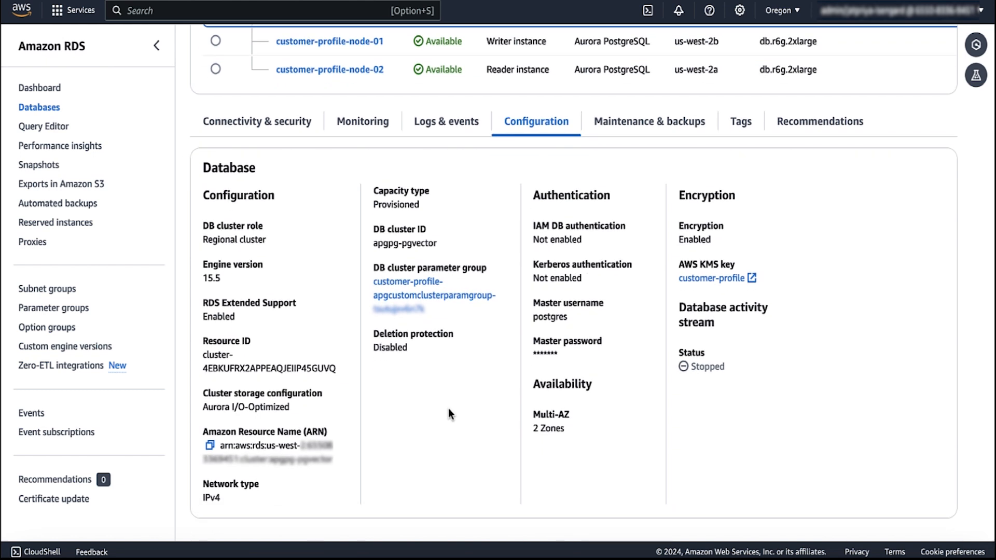
scroll(448, 409, "up", 7)
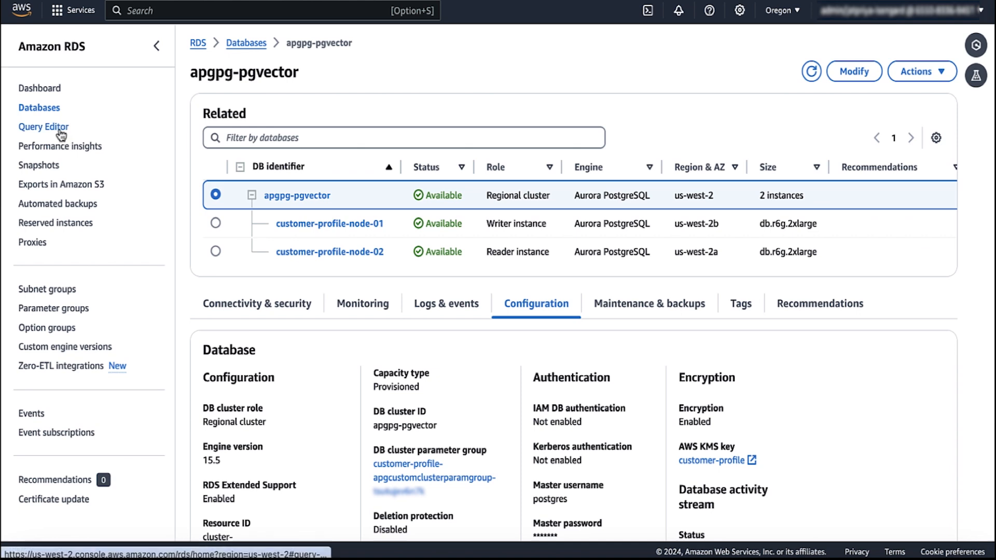
Step: Connect the Query Editor to apgpg-pgvector's postgres database using a Secrets Manager ARN
left_click(62, 135)
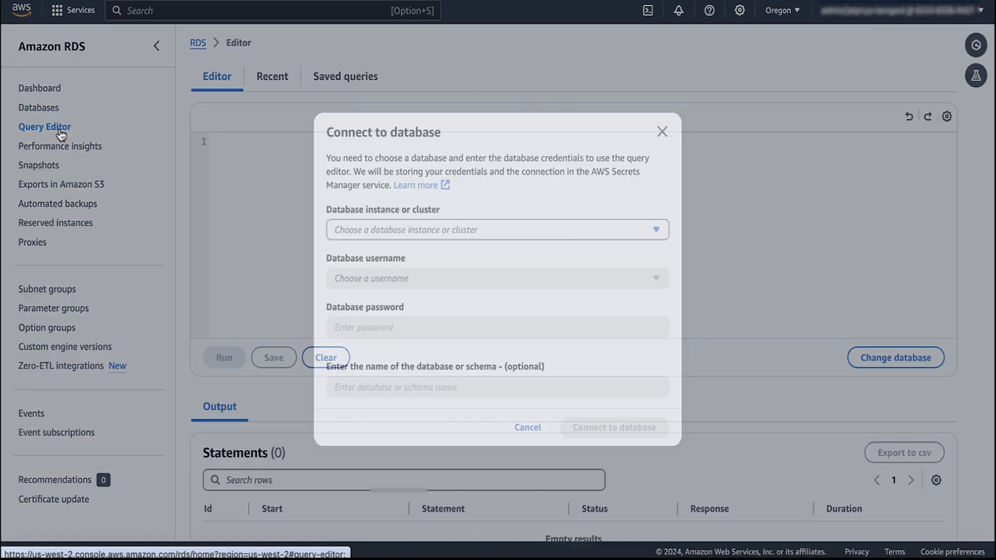
left_click(409, 233)
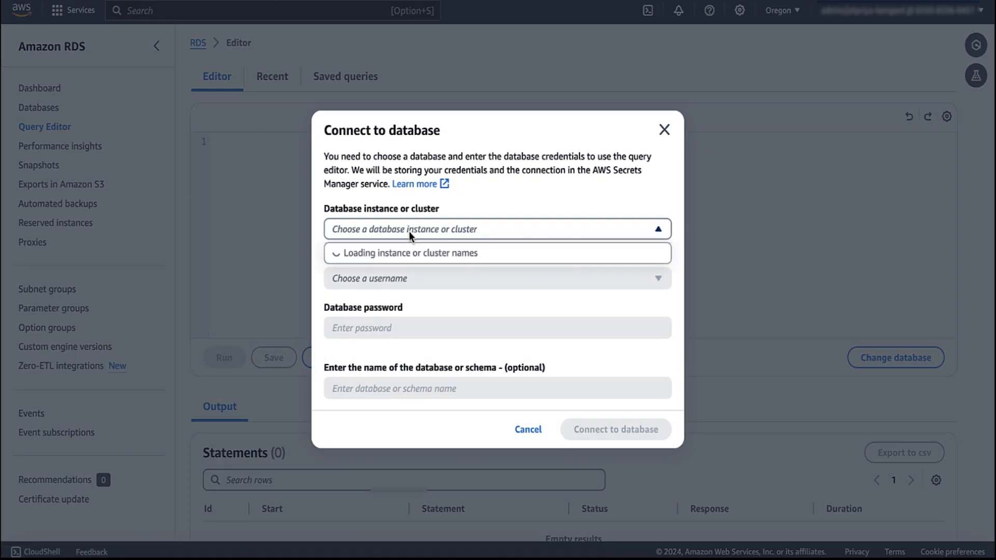
left_click(391, 254)
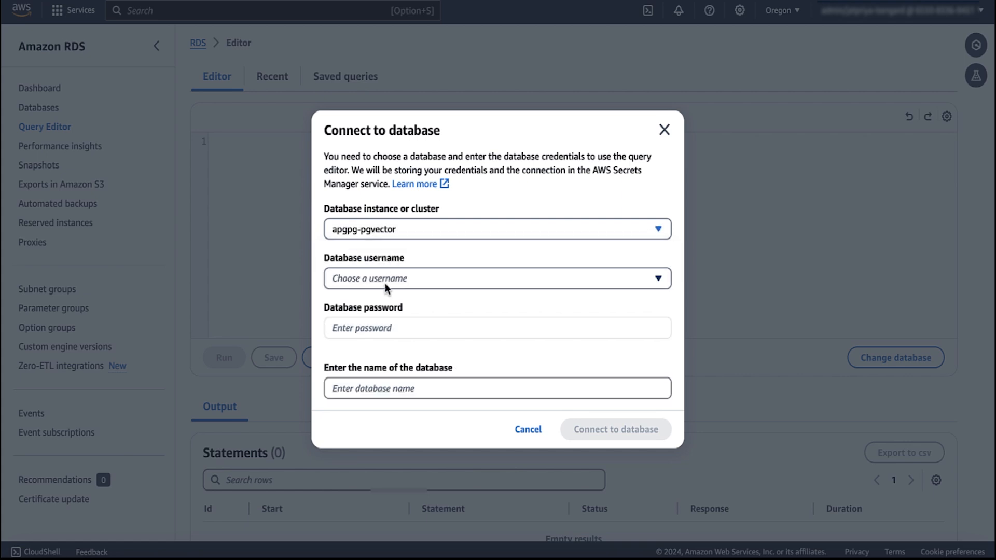
left_click(387, 286)
left_click(374, 330)
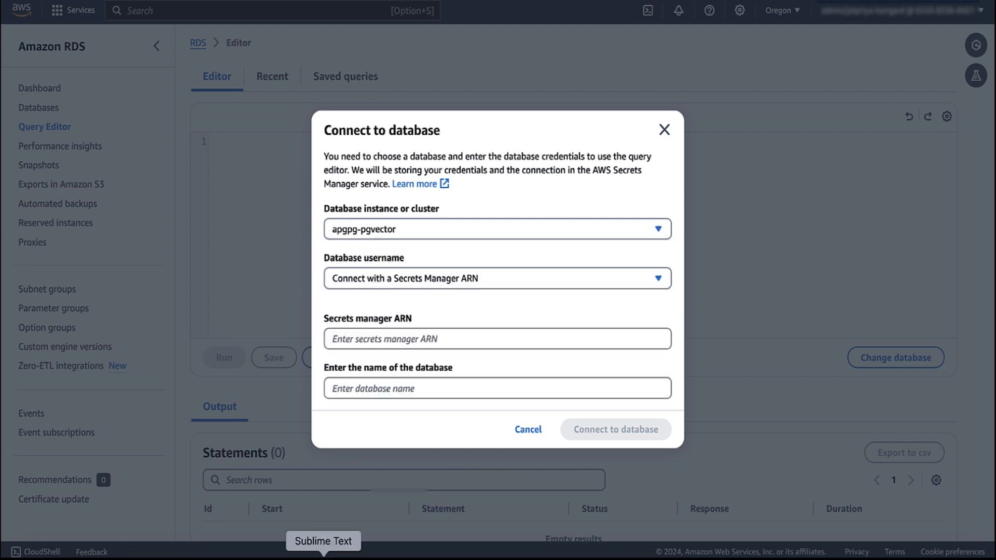
left_click(416, 388)
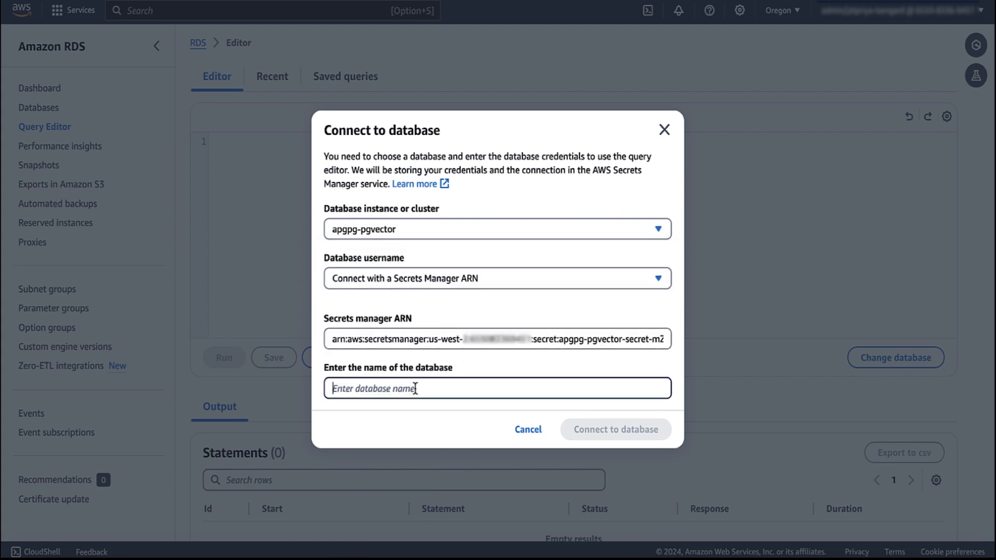
type("postgres")
left_click(618, 431)
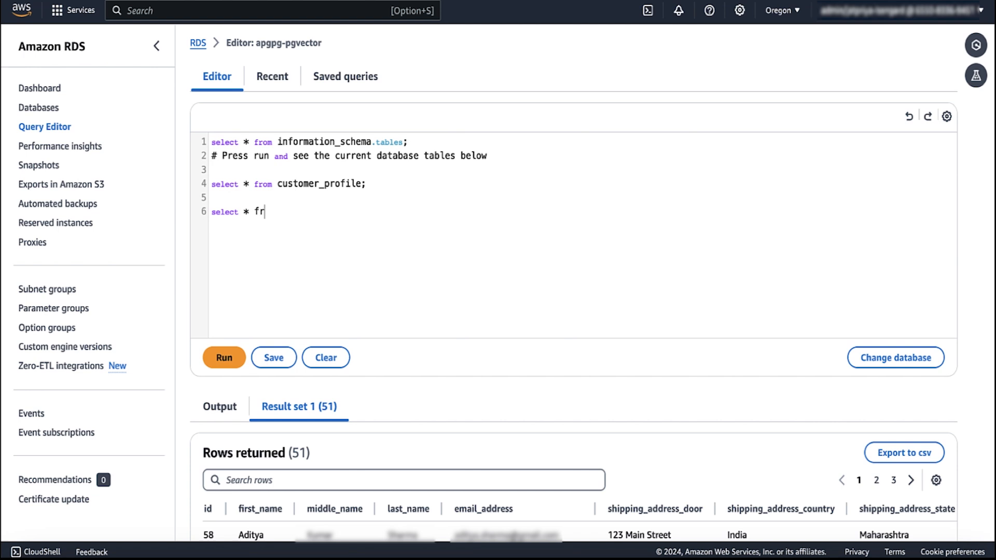
Step: Run the select-from profile_summary query, returning 51 rows
type("om profile_summary;")
left_click_drag(372, 212, 200, 214)
left_click(224, 358)
scroll(486, 358, "down", 4)
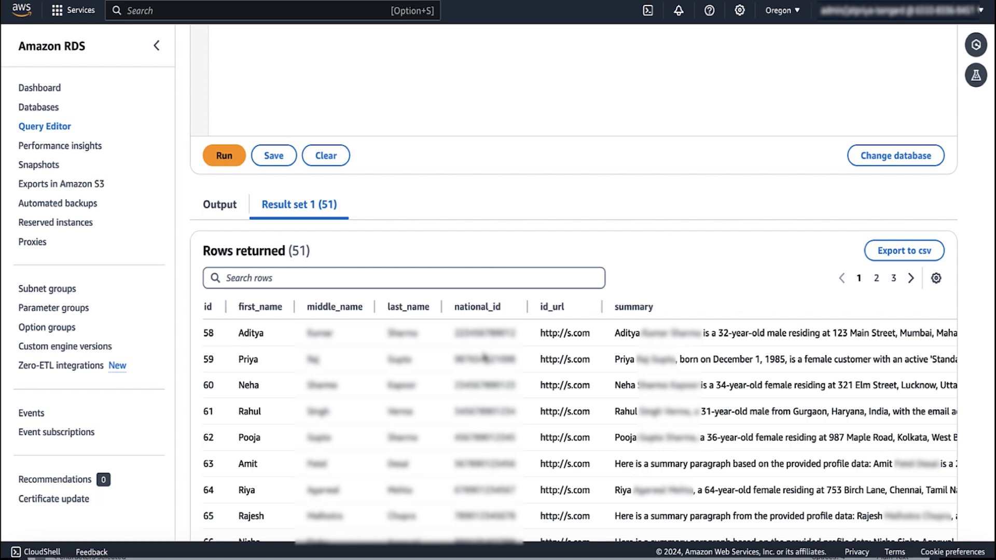
Step: Highlight the summary_embeddings vector(1536) column definition in the table-definition notes
key("super+Tab")
left_click_drag(100, 348, 316, 355)
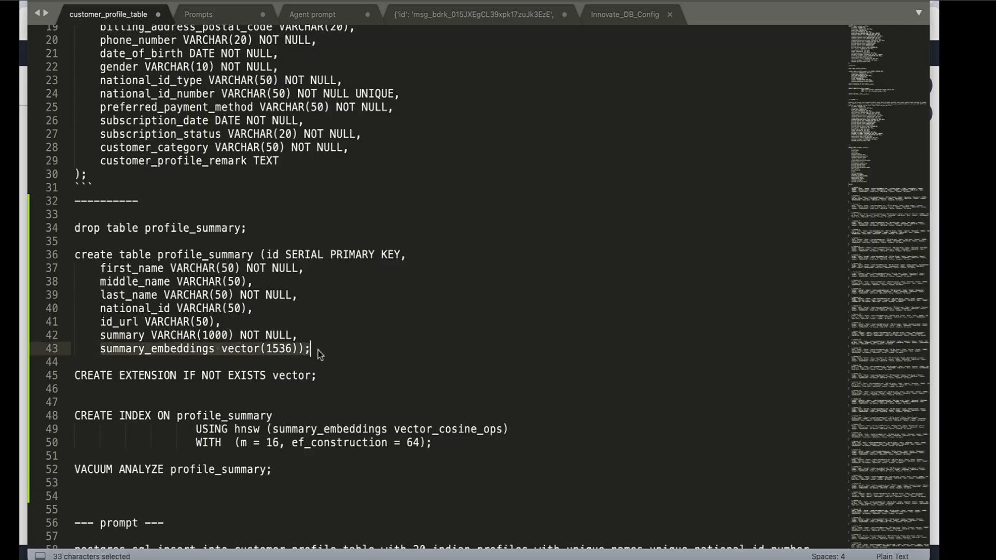
key("super+Tab")
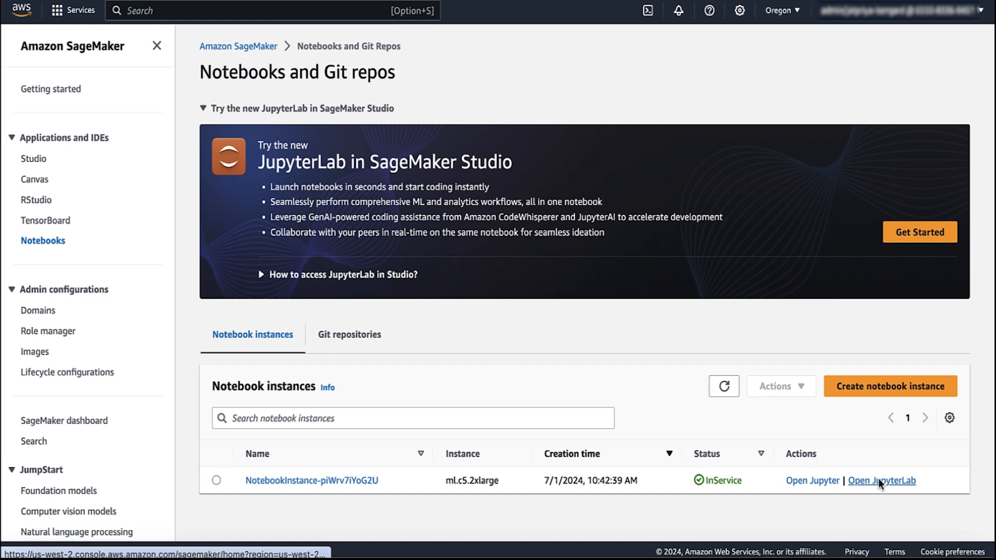
Step: Open the notebook instance in JupyterLab and load Summarizer.ipynb at its imports cell
left_click(880, 481)
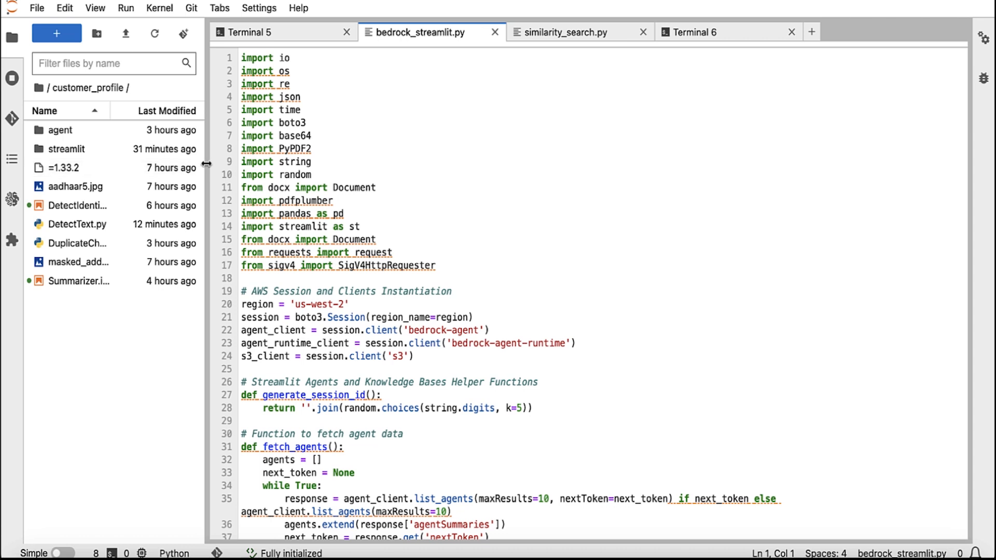
left_click_drag(206, 167, 263, 172)
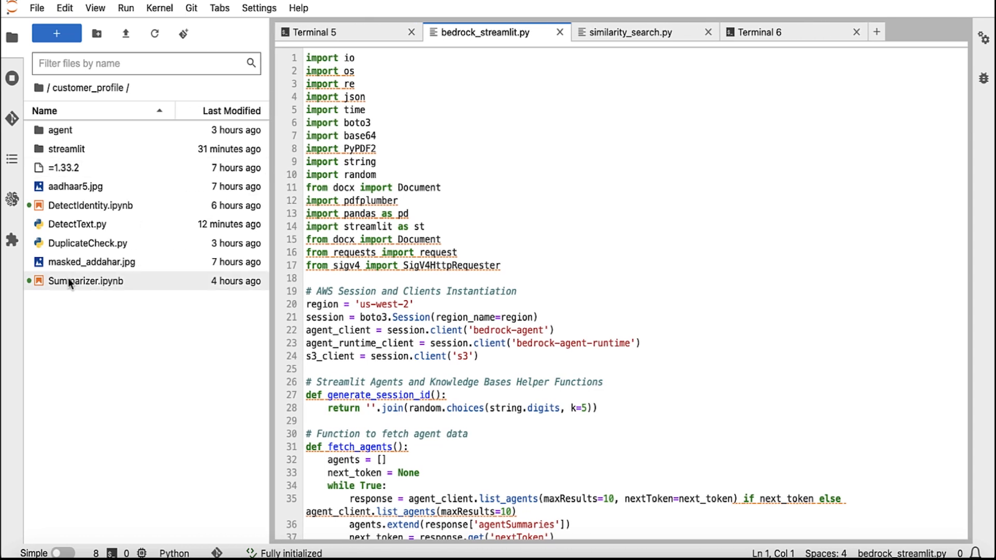
double_click(68, 280)
left_click(430, 128)
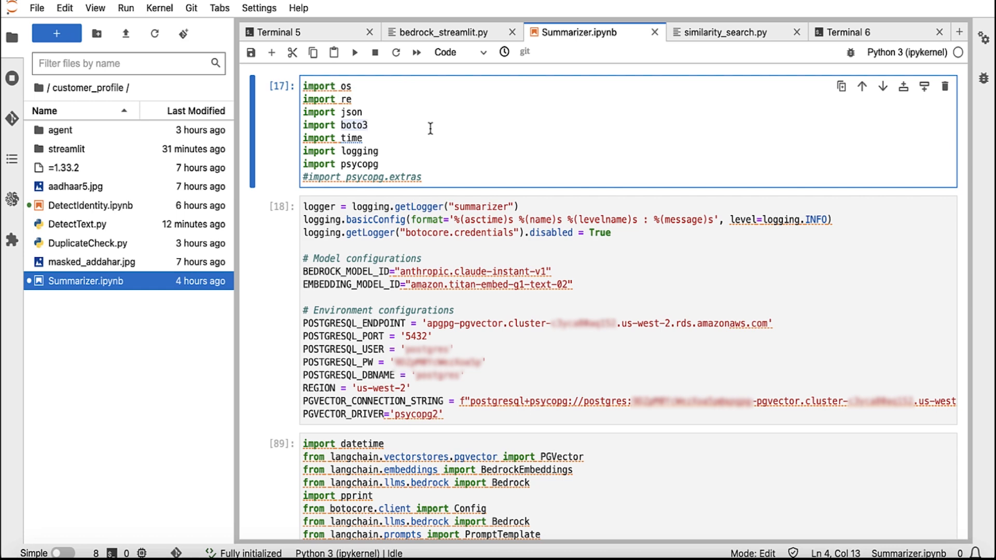
scroll(431, 129, "down", 12)
scroll(431, 128, "up", 3)
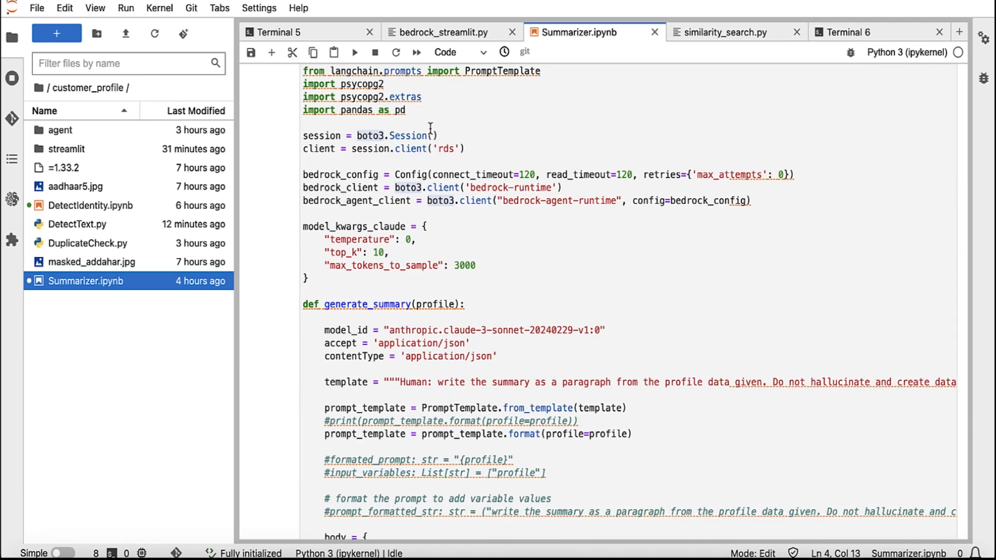
scroll(431, 129, "up", 3)
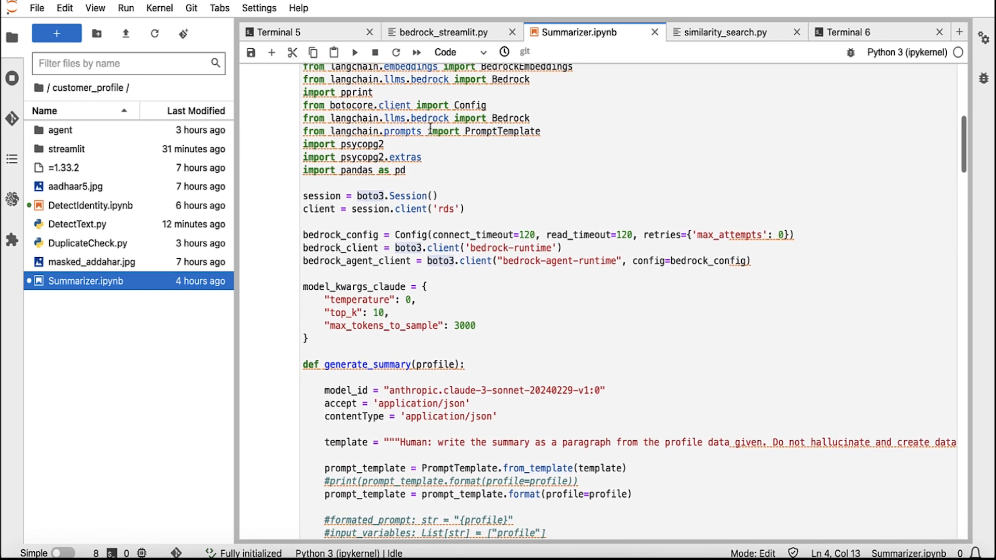
scroll(430, 128, "down", 1)
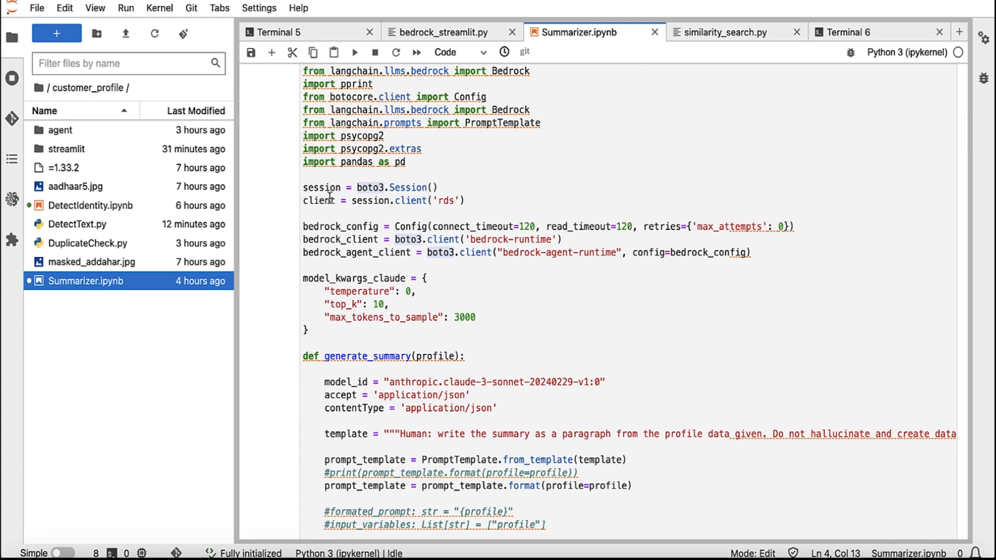
Step: Point out the boto3 session, RDS client, Claude model parameters and generate_summary function
mouse_move(303, 187)
left_mouse_down()
mouse_move(434, 192)
mouse_move(303, 204)
left_mouse_up()
left_click(434, 191)
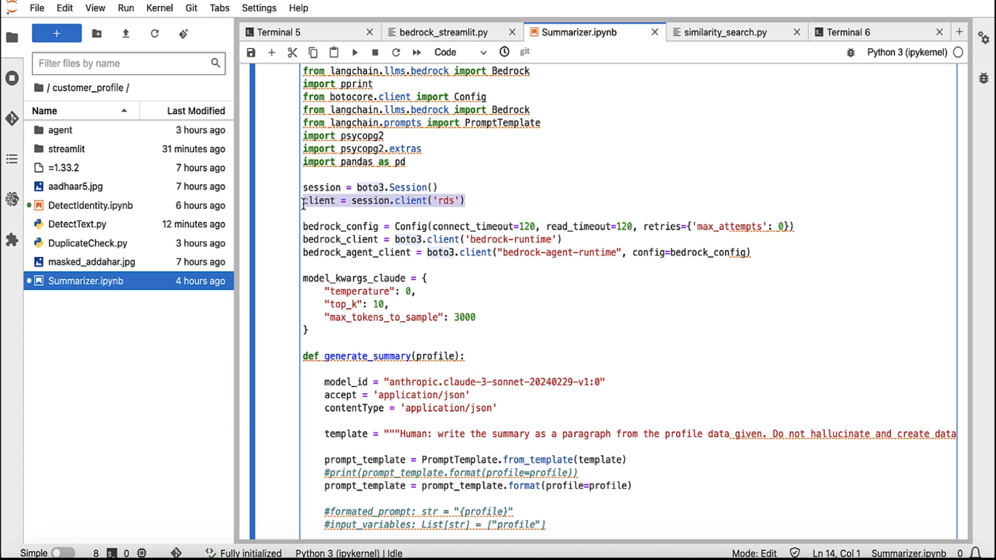
left_click(557, 283)
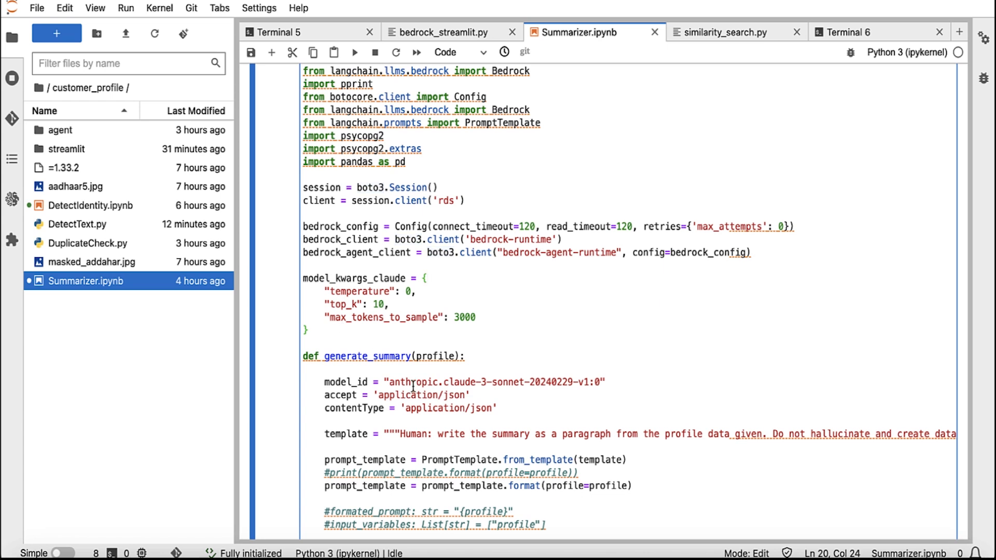
double_click(377, 355)
Step: Highlight the Claude 3 Sonnet model id and prompt template, then scroll to create_embedding
scroll(430, 104, "down", 5)
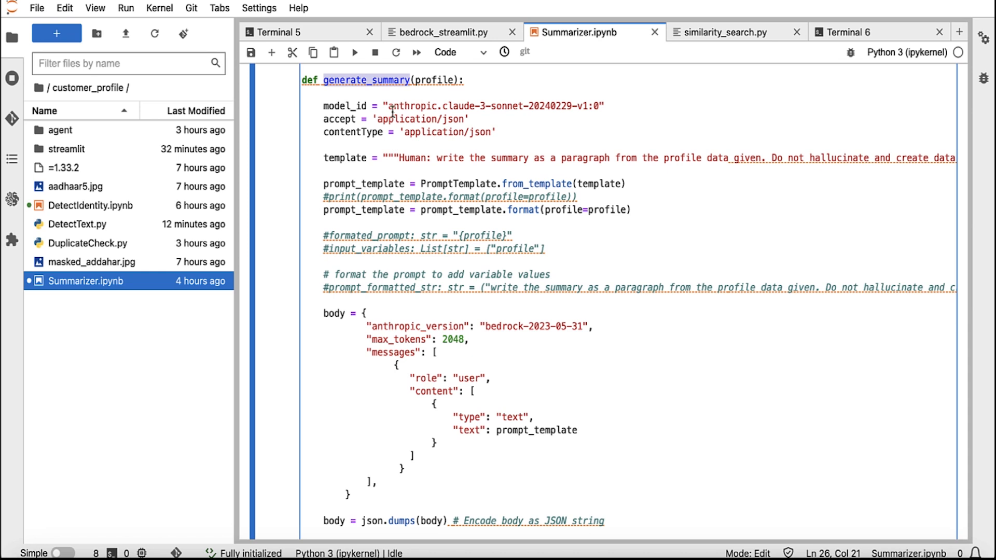
left_click_drag(387, 106, 602, 107)
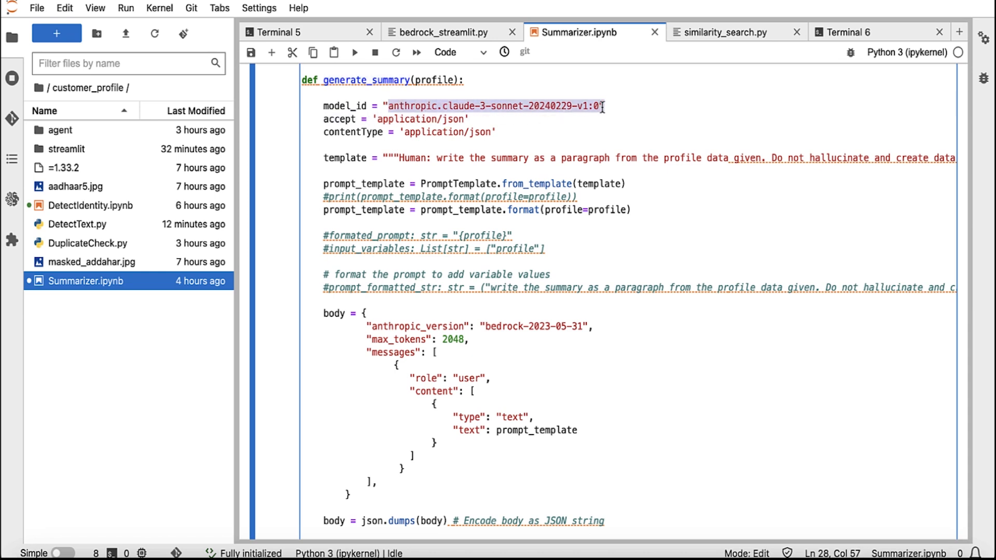
left_click(508, 159)
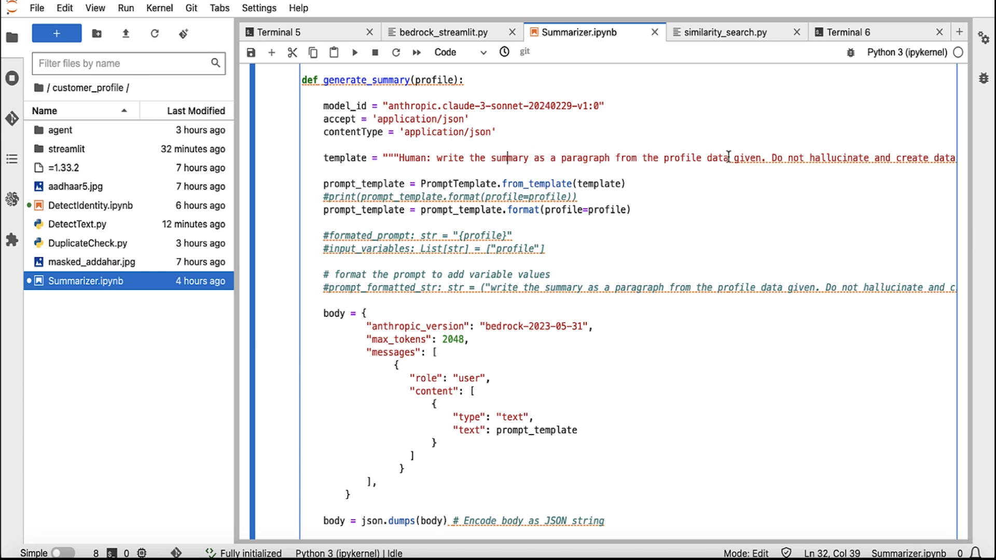
scroll(729, 156, "right", 10)
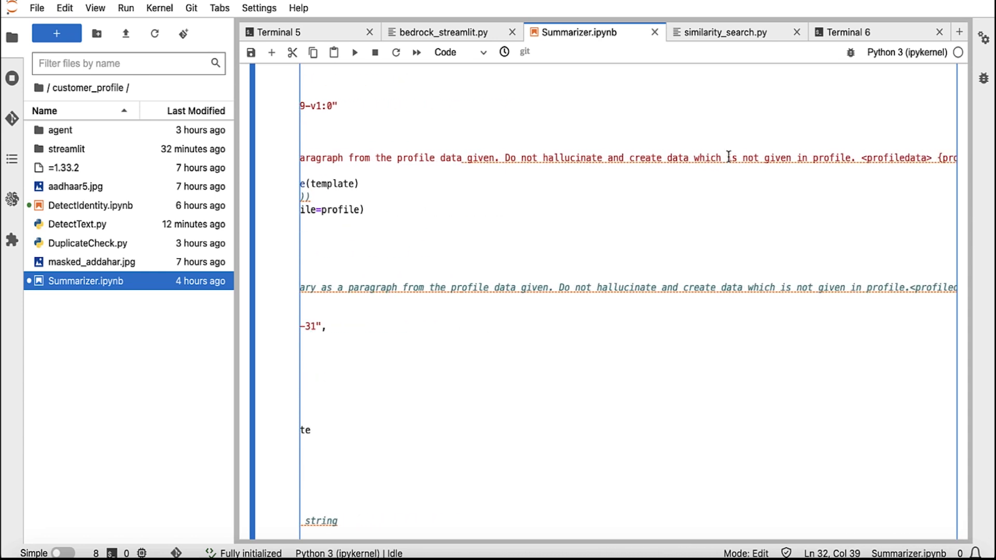
scroll(728, 156, "right", 5)
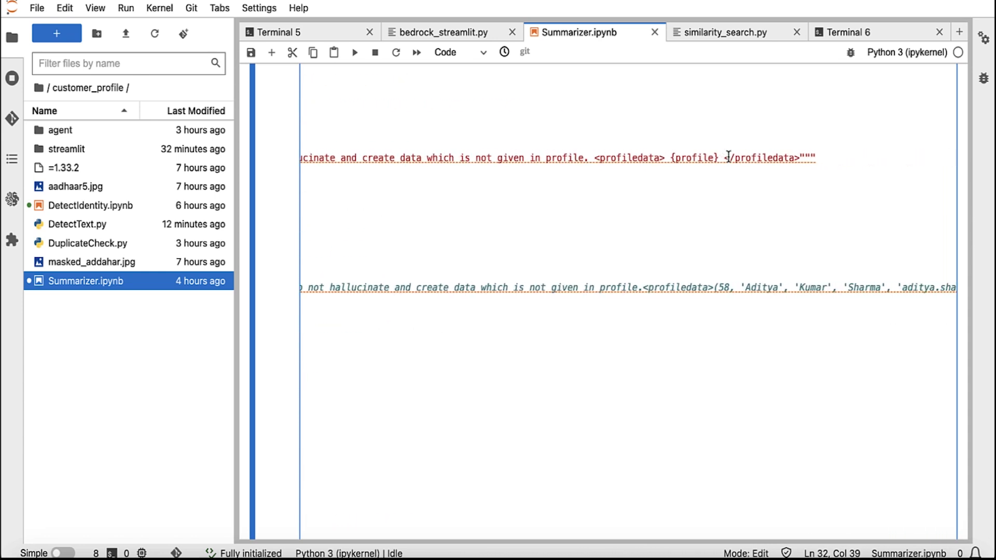
scroll(728, 156, "left", 15)
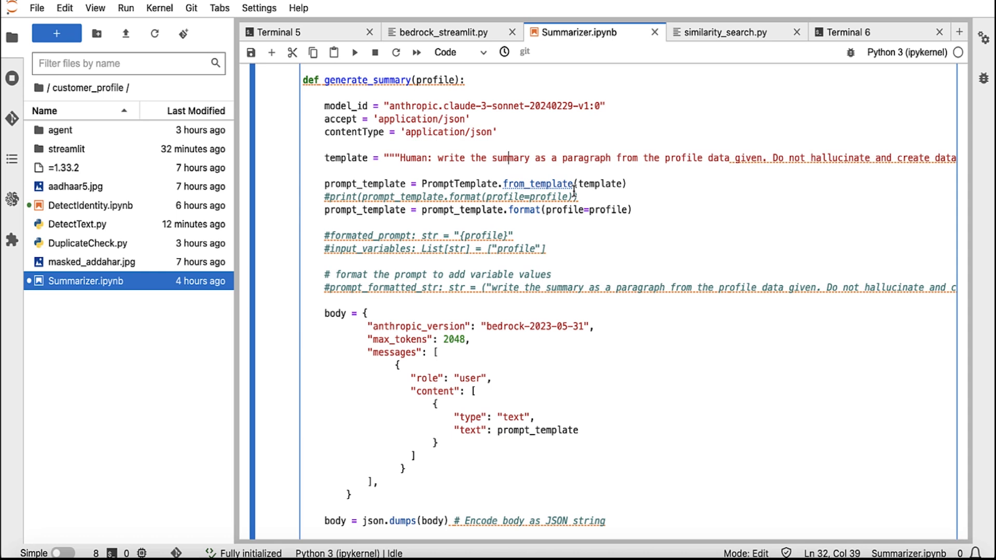
scroll(543, 316, "down", 5)
scroll(543, 316, "down", 5)
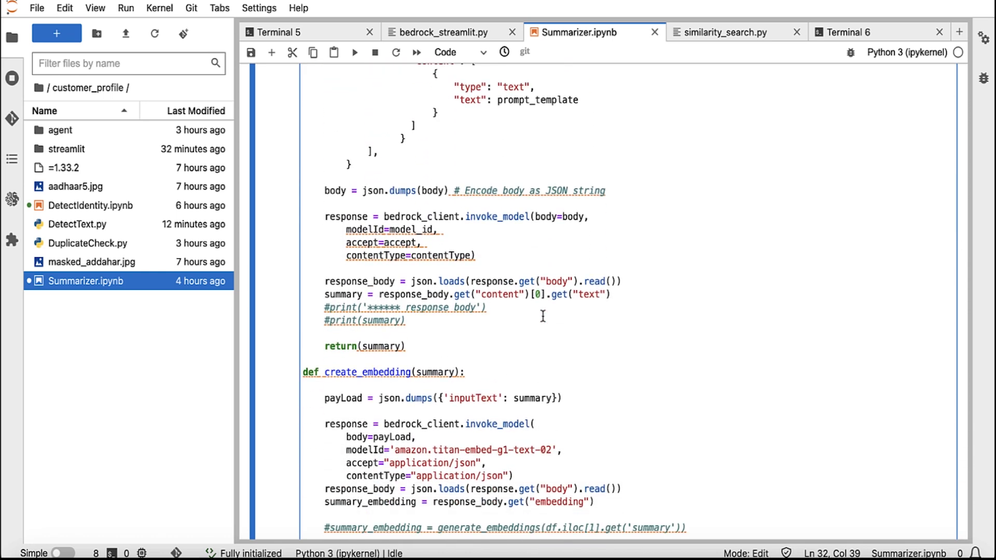
scroll(542, 316, "down", 8)
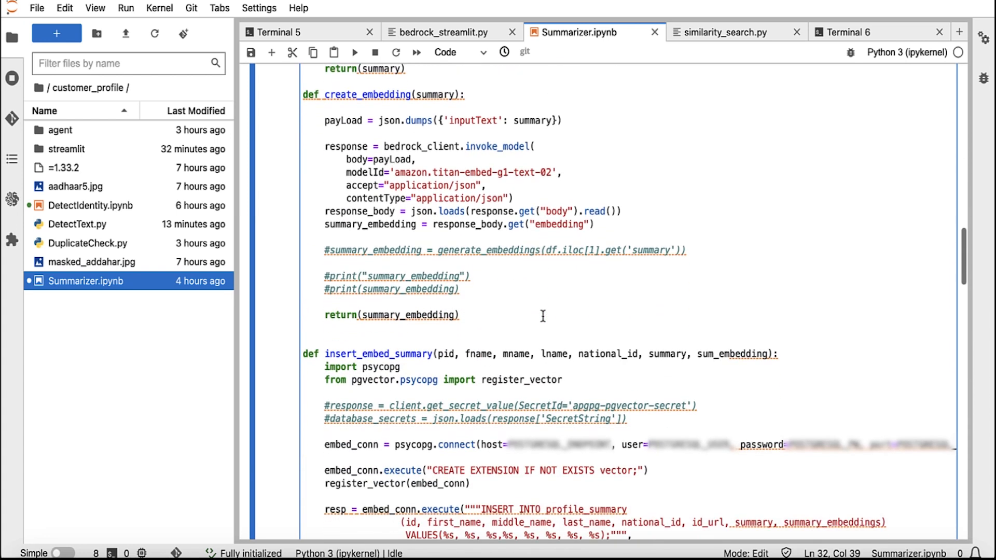
Step: Highlight create_embedding, its Titan embedding model id and the bedrock_client.invoke_model call
double_click(358, 97)
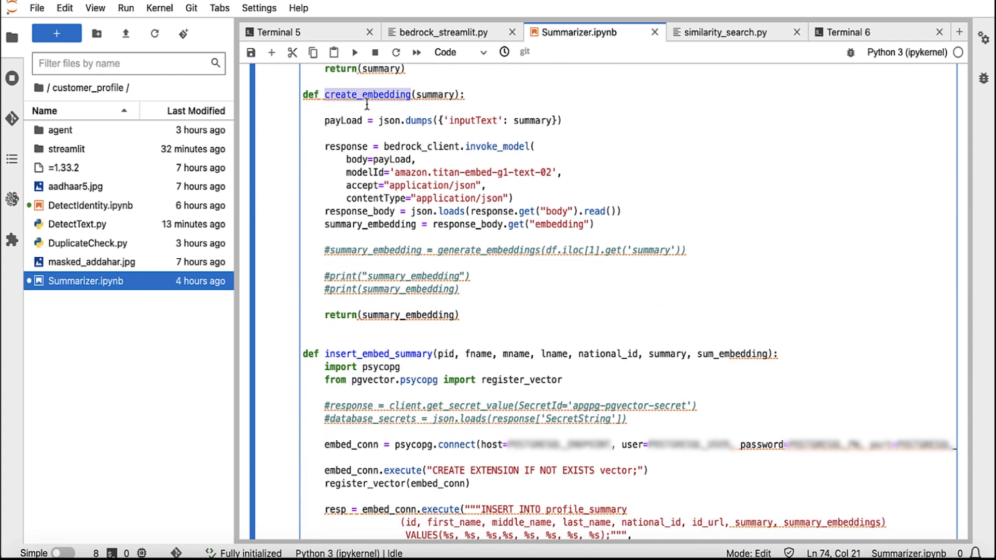
left_click(437, 172)
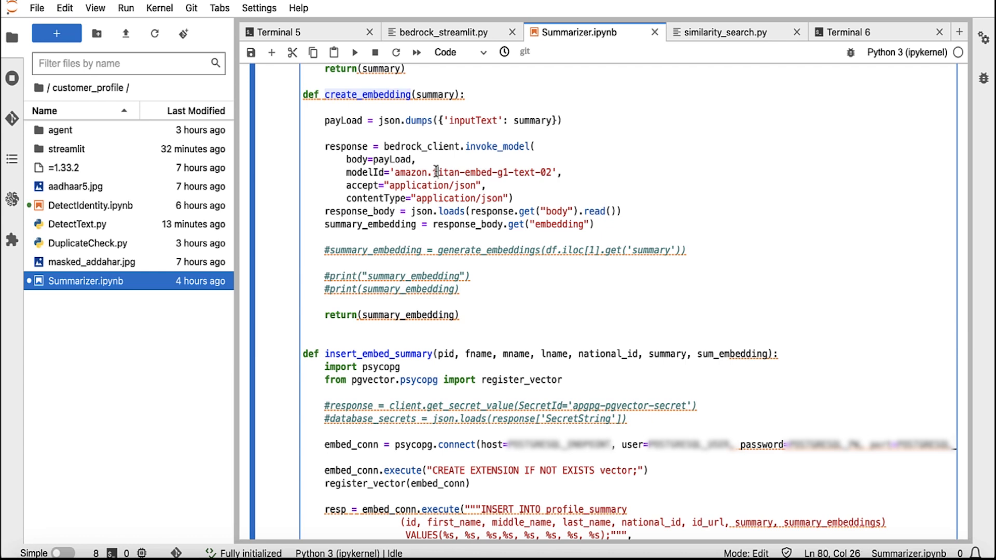
left_click_drag(393, 172, 551, 172)
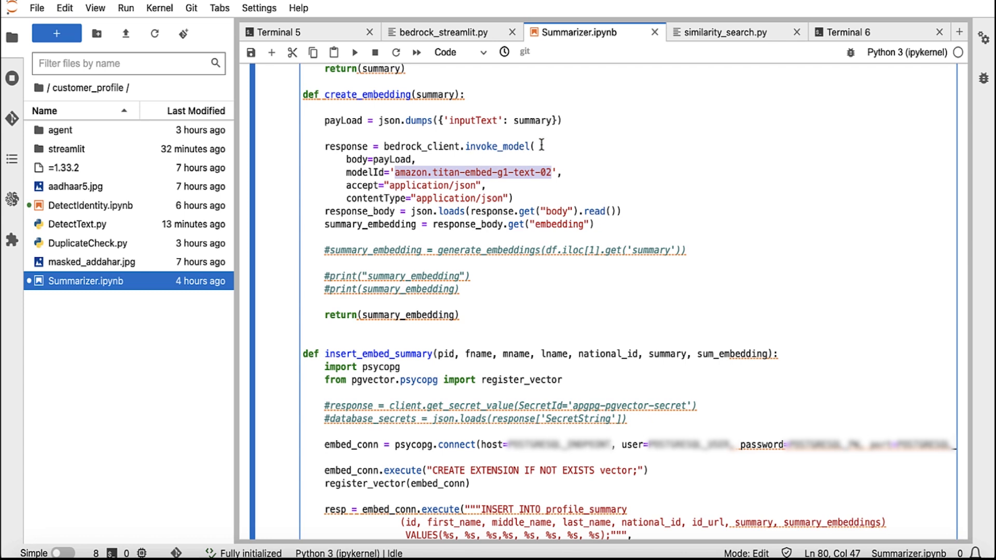
left_click_drag(529, 146, 383, 148)
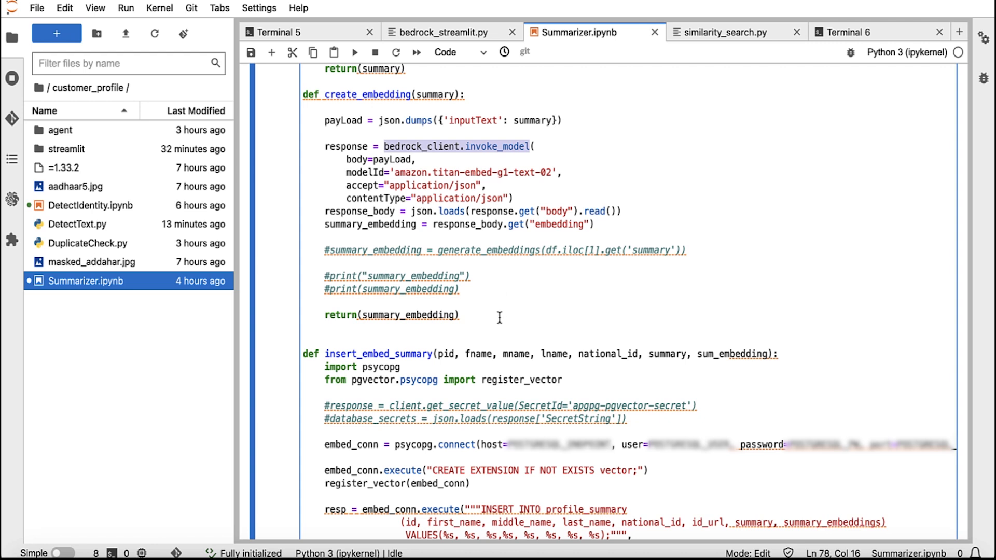
Step: Highlight the embed_conn connection, database host and profile_summary insert target, then scroll onward
scroll(495, 325, "down", 3)
scroll(494, 326, "down", 10)
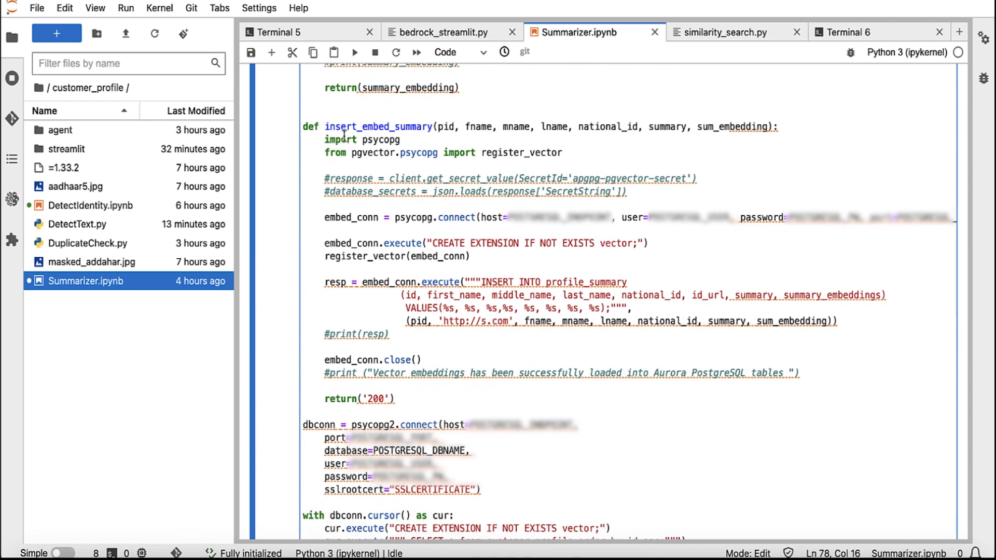
scroll(397, 279, "down", 2)
left_click_drag(324, 185, 474, 185)
double_click(528, 187)
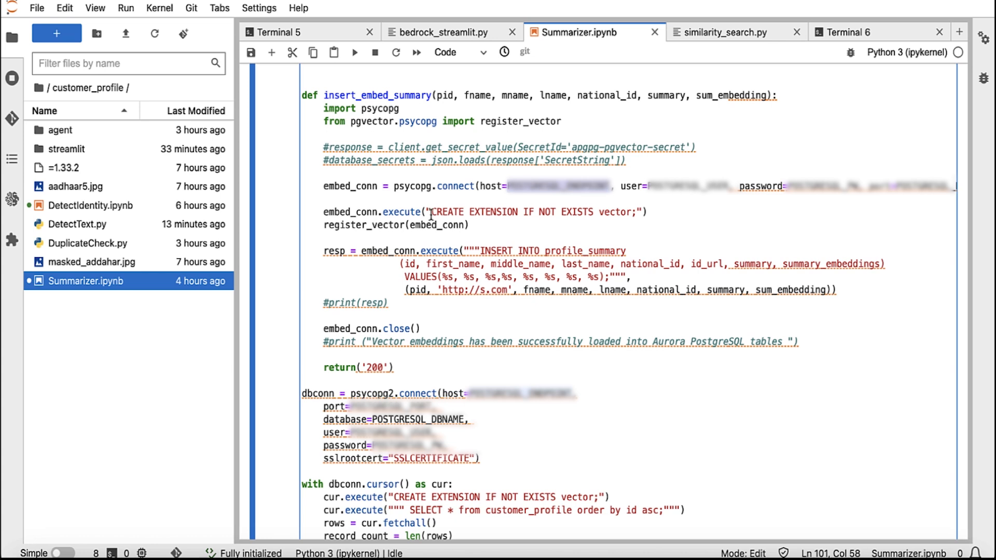
left_click_drag(545, 251, 629, 251)
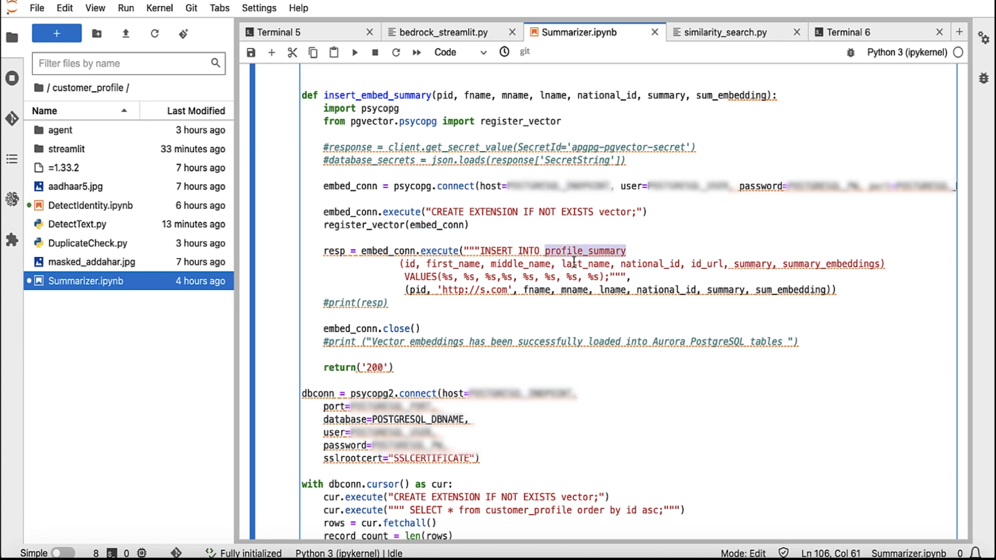
left_click(609, 316)
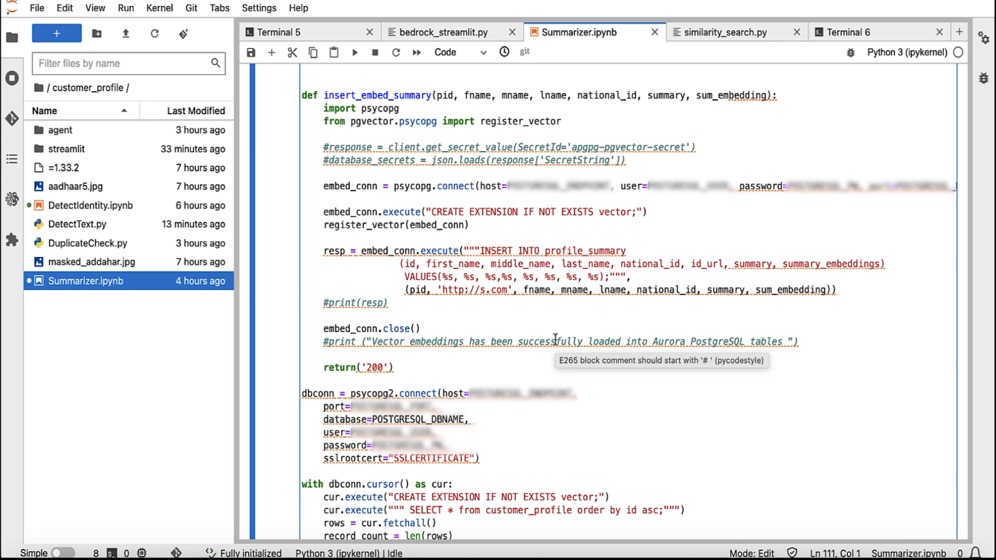
scroll(555, 340, "down", 15)
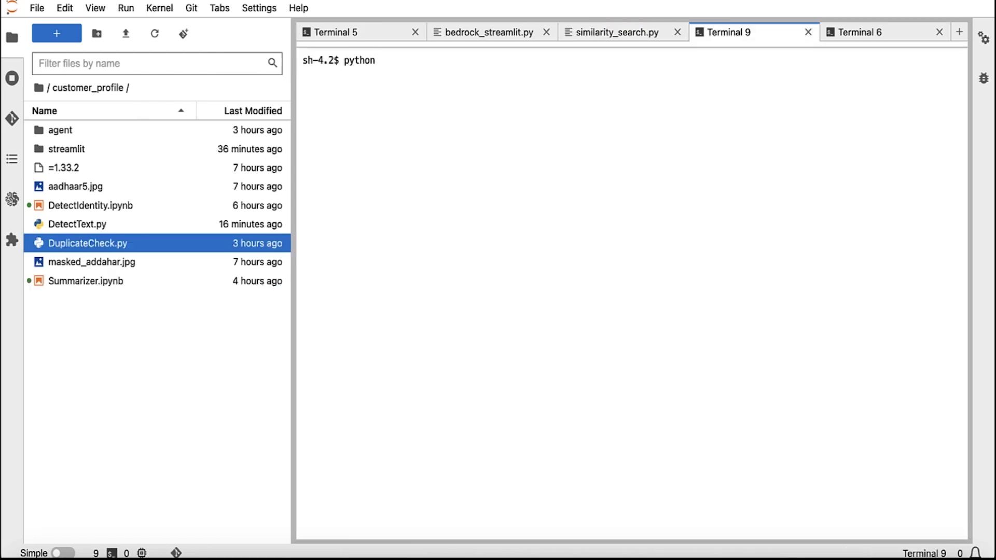
Step: Run python DuplicateCheck.py in a terminal and highlight the returned first and last name
type("DuplicateCheck.py")
key("Return")
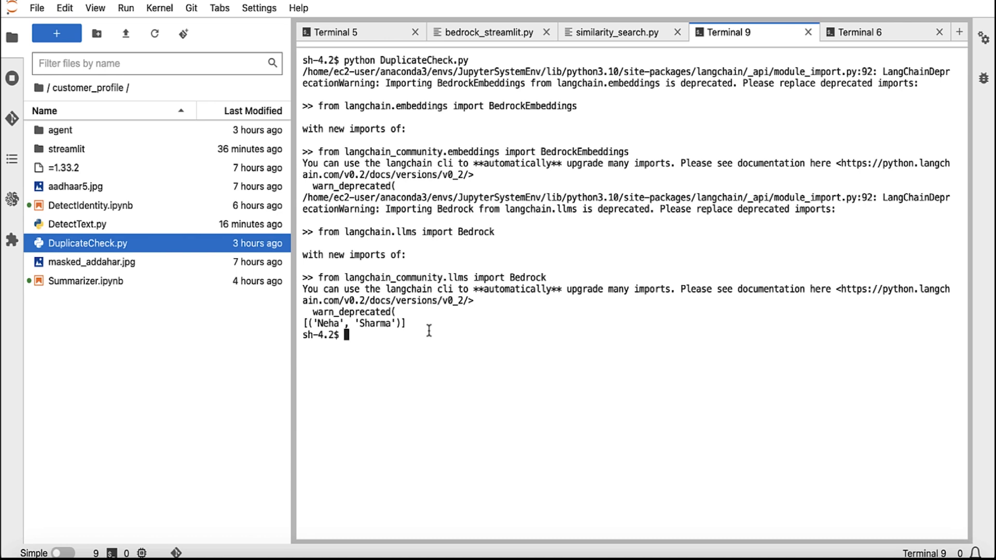
left_click_drag(412, 323, 301, 324)
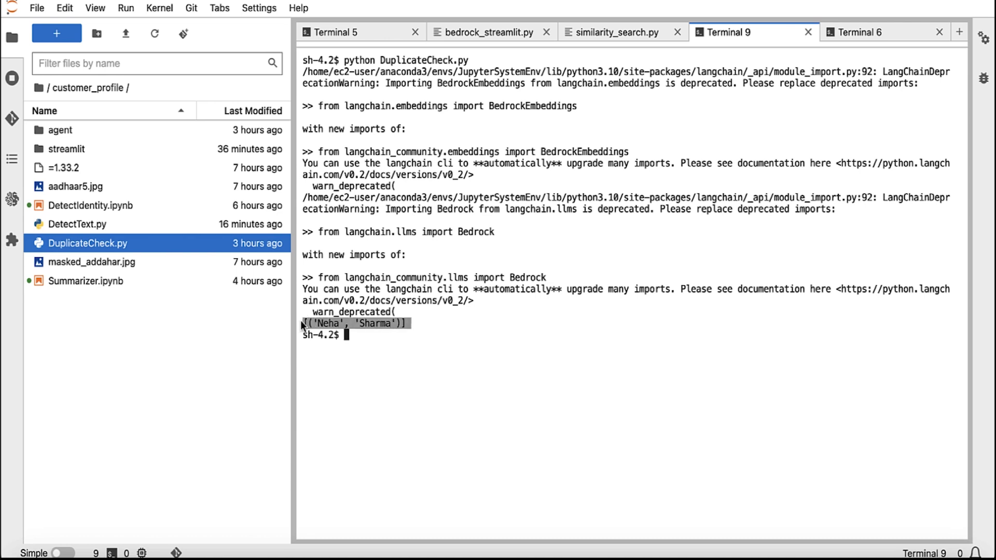
Step: Open DuplicateCheck.py and highlight the sample search text, first_name/last_name columns, <=> ordering and limit 1
double_click(118, 244)
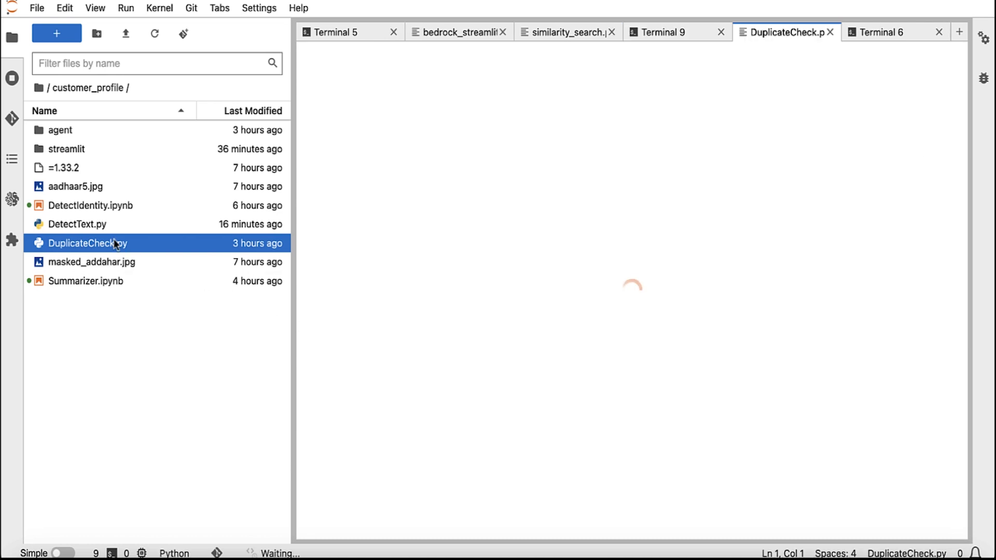
scroll(521, 439, "down", 20)
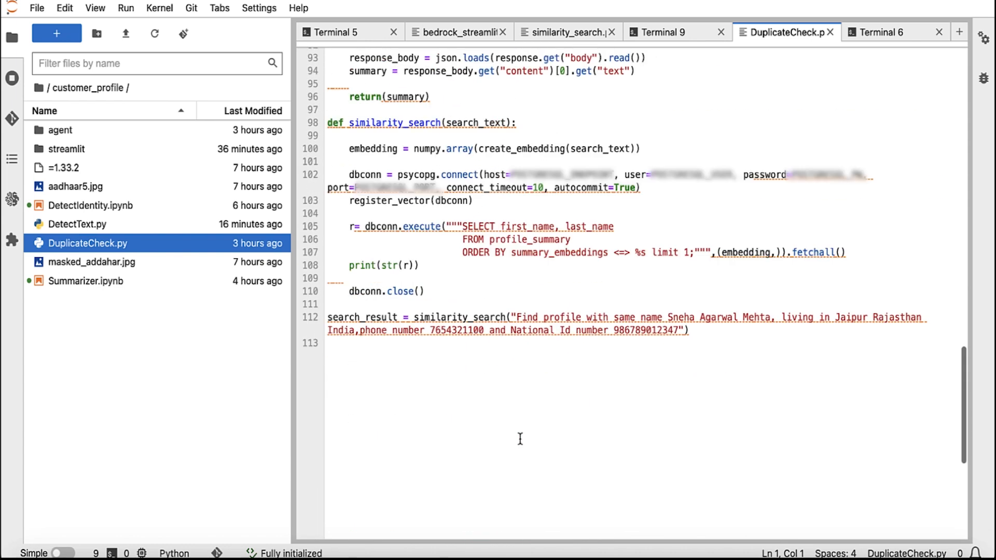
scroll(521, 439, "up", 10)
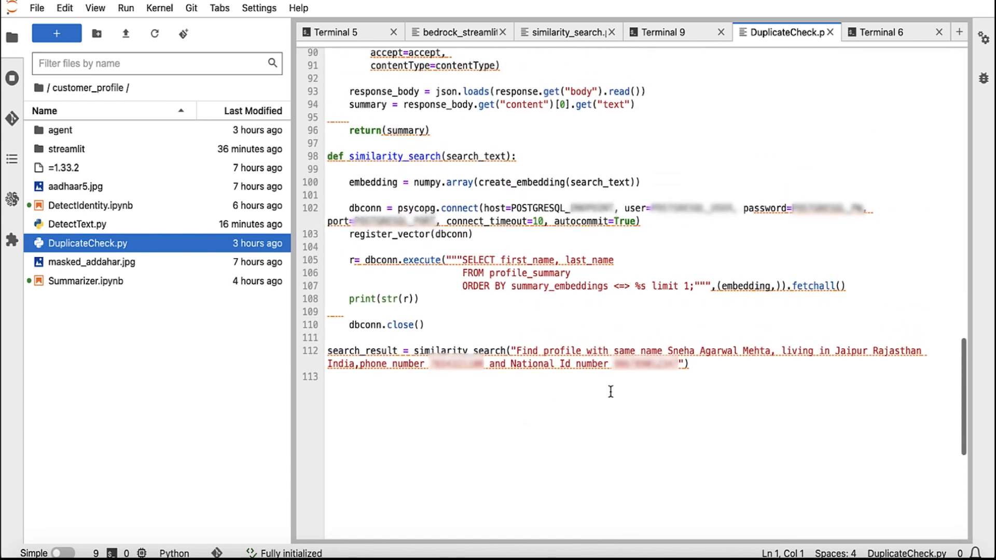
left_click_drag(519, 353, 683, 364)
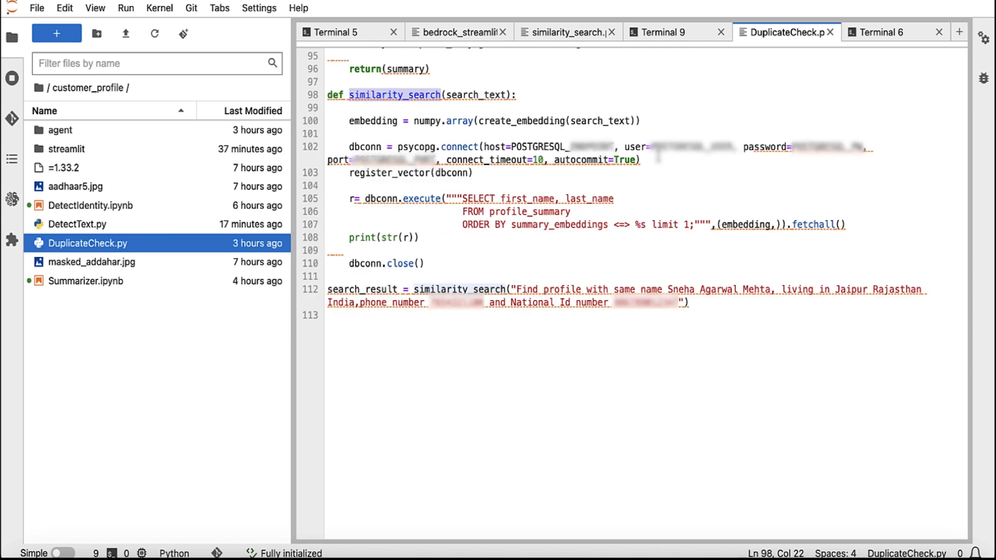
left_click_drag(462, 198, 614, 199)
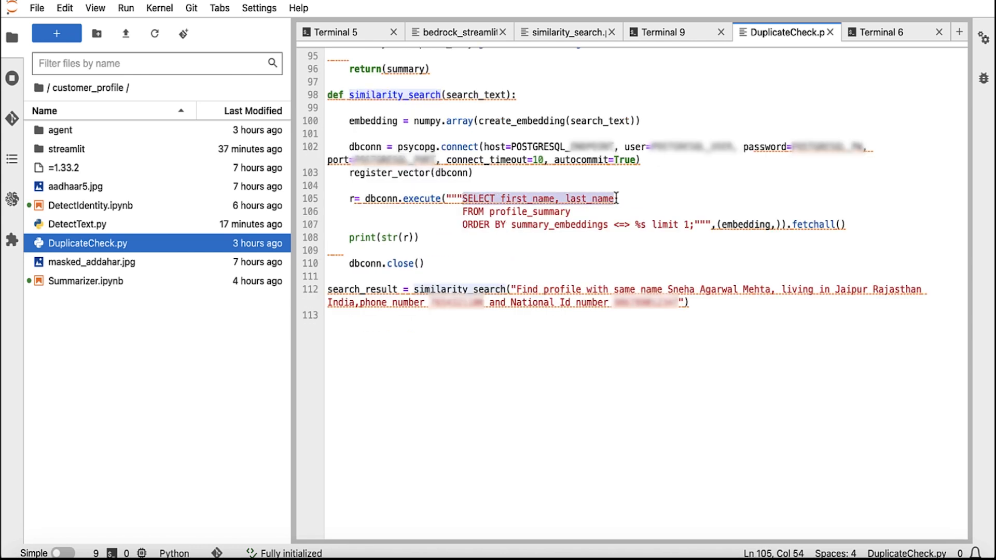
left_click_drag(511, 224, 689, 227)
left_click(683, 227)
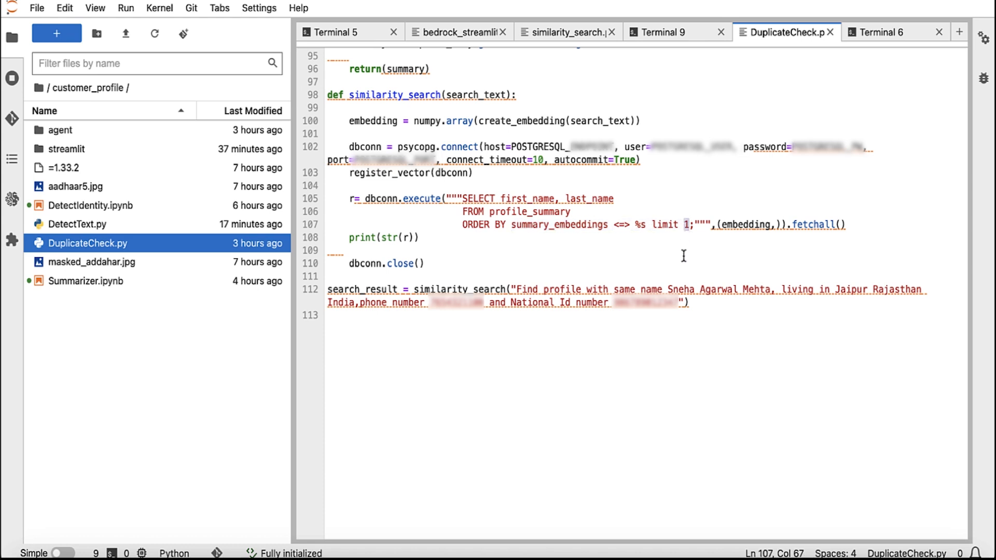
left_click(684, 233)
left_click_drag(615, 225, 628, 224)
left_click(636, 242)
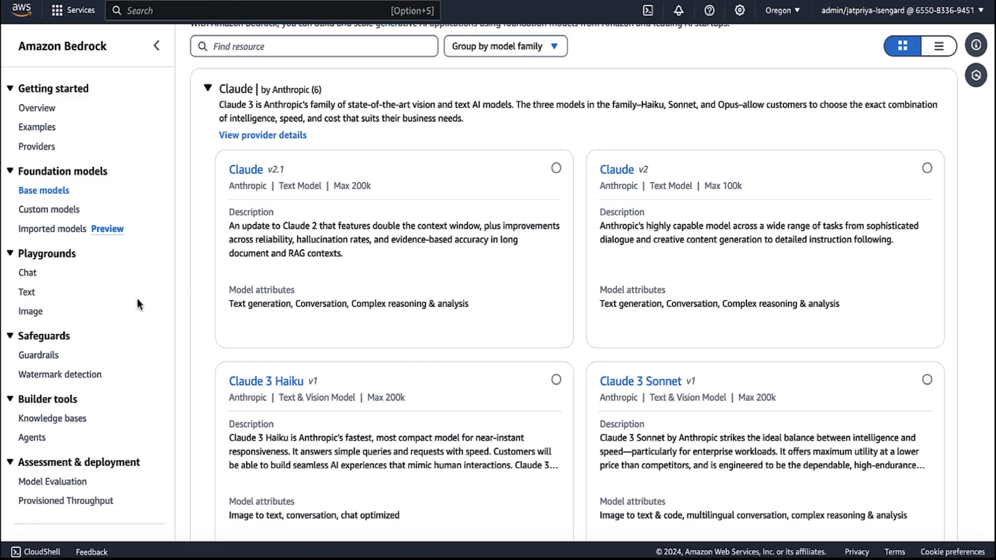
Step: Open the Image_KB knowledge base details and collapse its test panel
left_click(68, 422)
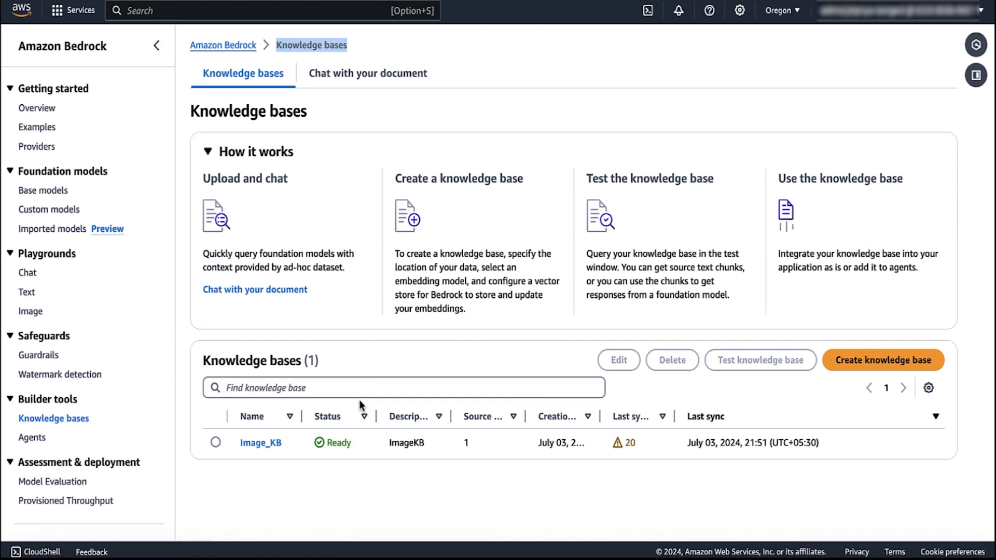
left_click(263, 444)
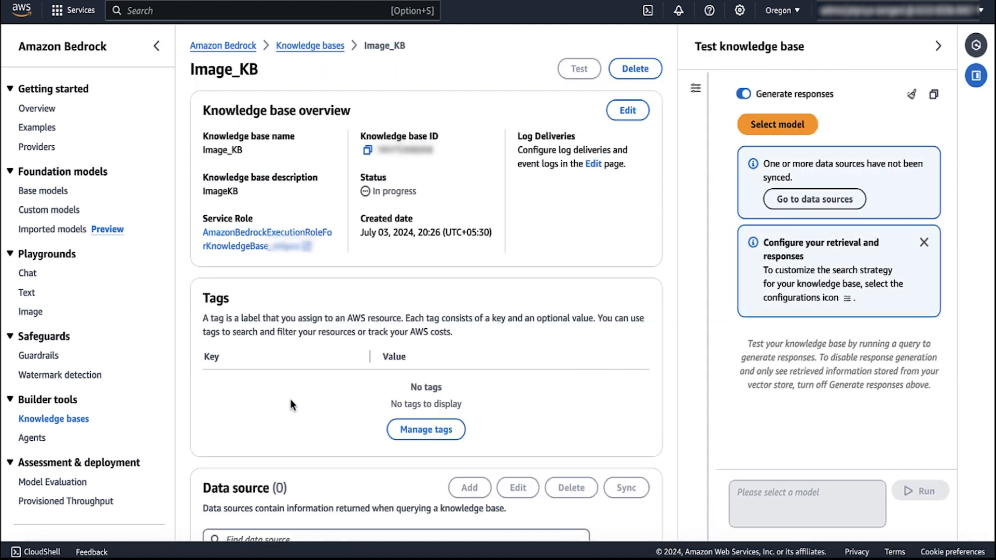
scroll(291, 400, "down", 5)
scroll(290, 399, "up", 3)
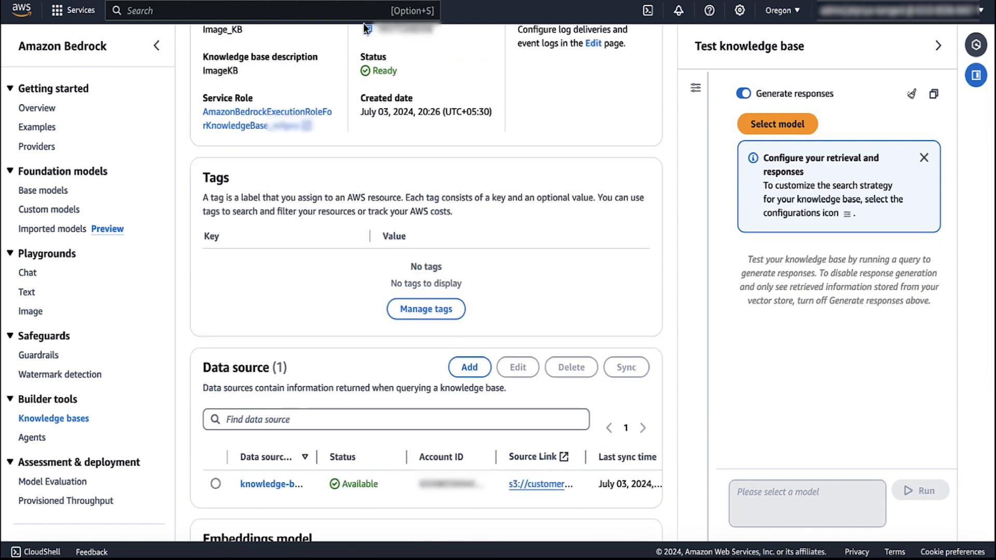
scroll(303, 272, "down", 3)
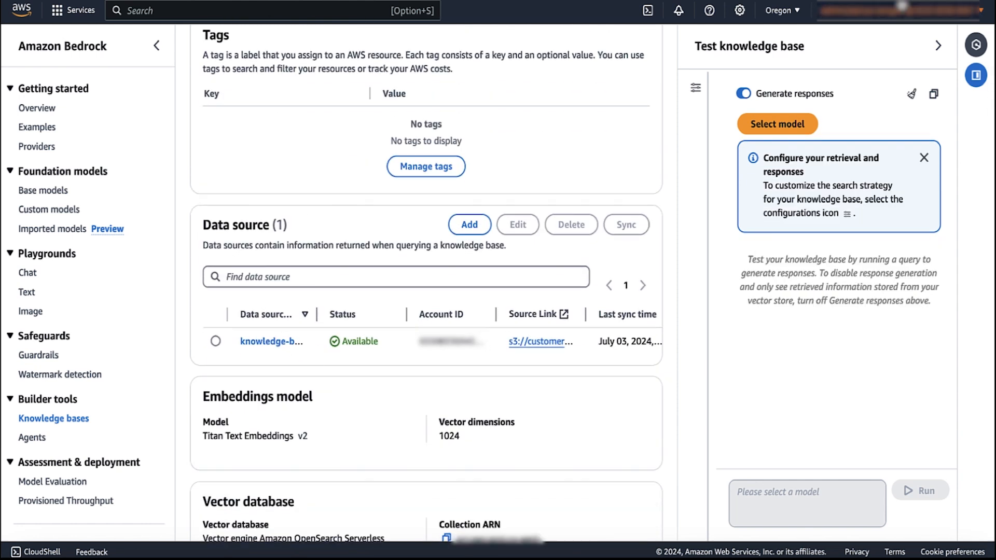
left_click(939, 46)
Step: Open the customer-identity-demo-bucket S3 data source and its aadhaar5.jpg object
left_click_drag(585, 300, 787, 301)
left_click(610, 332)
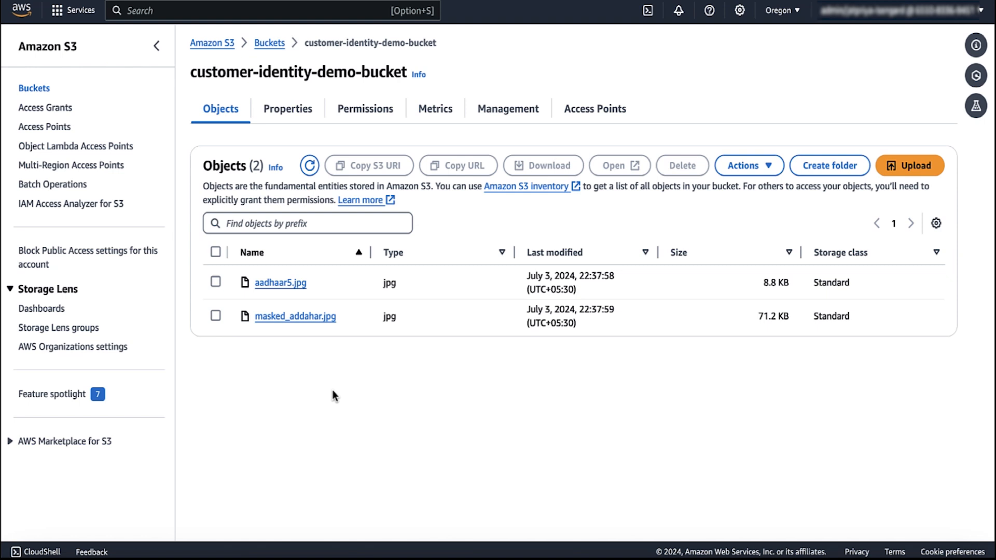
left_click(293, 285)
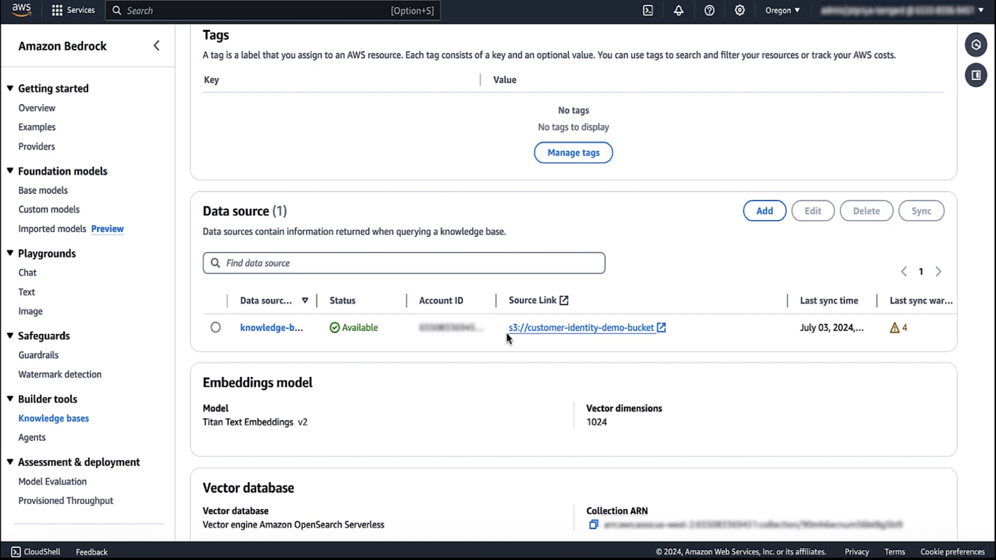
Step: Create agent CustomerProfileValidationAssistant, described 'This Agent will help in validating the profile information shared by the customer'
left_click(33, 438)
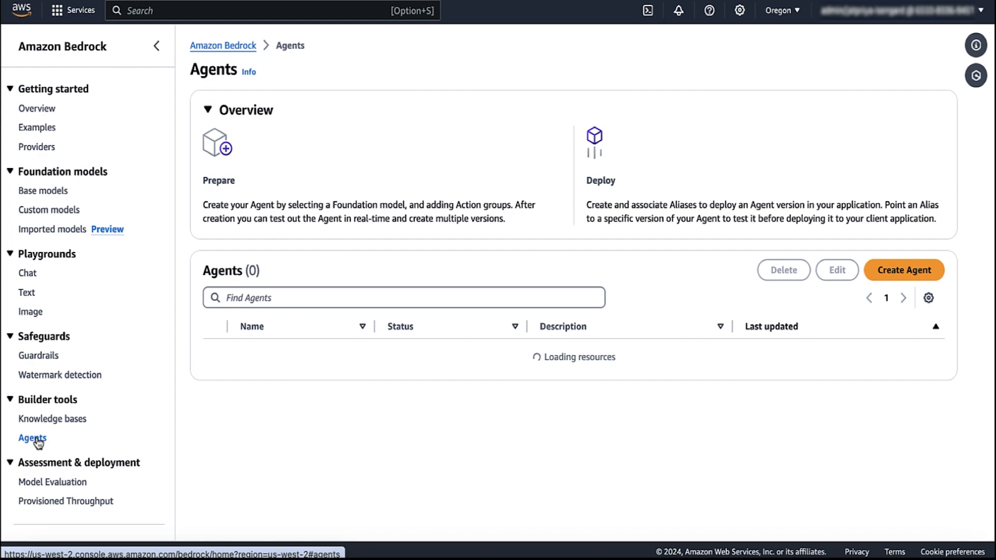
left_click(904, 270)
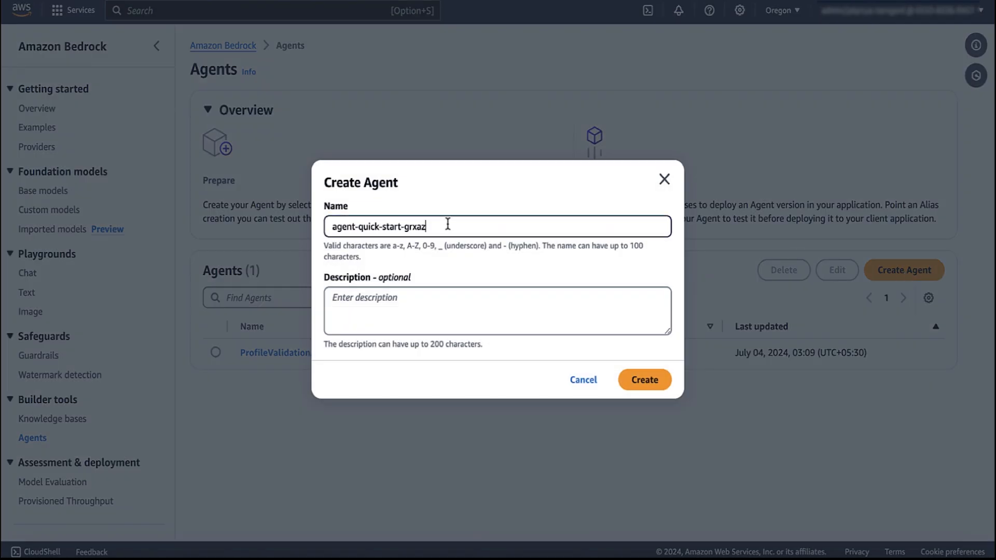
left_click_drag(447, 227, 303, 230)
type("Custo")
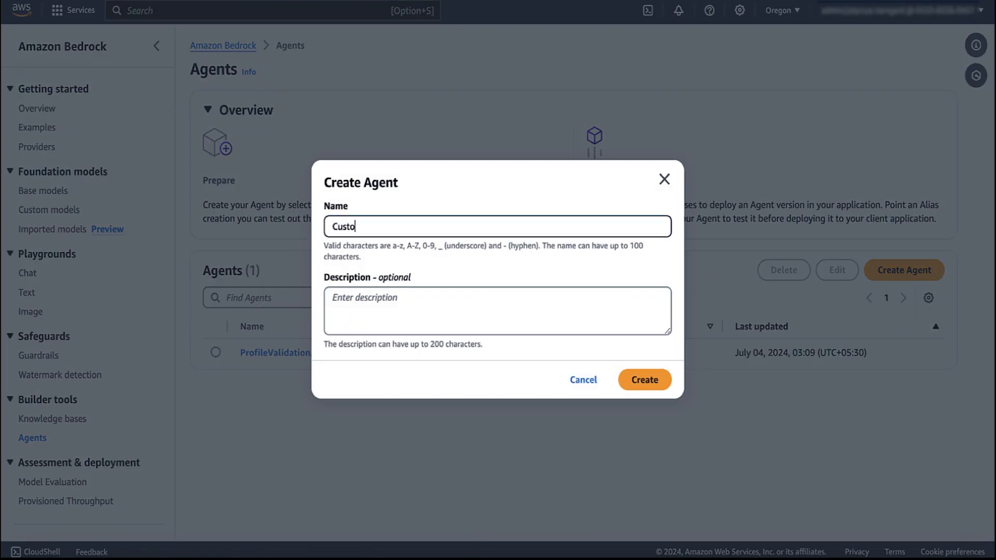
type("merProfileValidationAssistant")
left_click(378, 303)
type("This A")
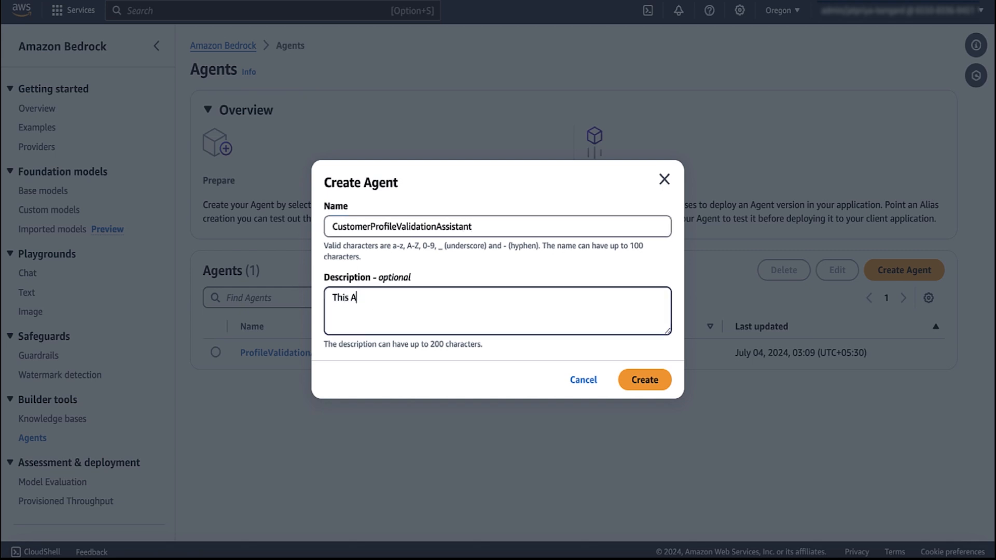
type("gent will help in valid")
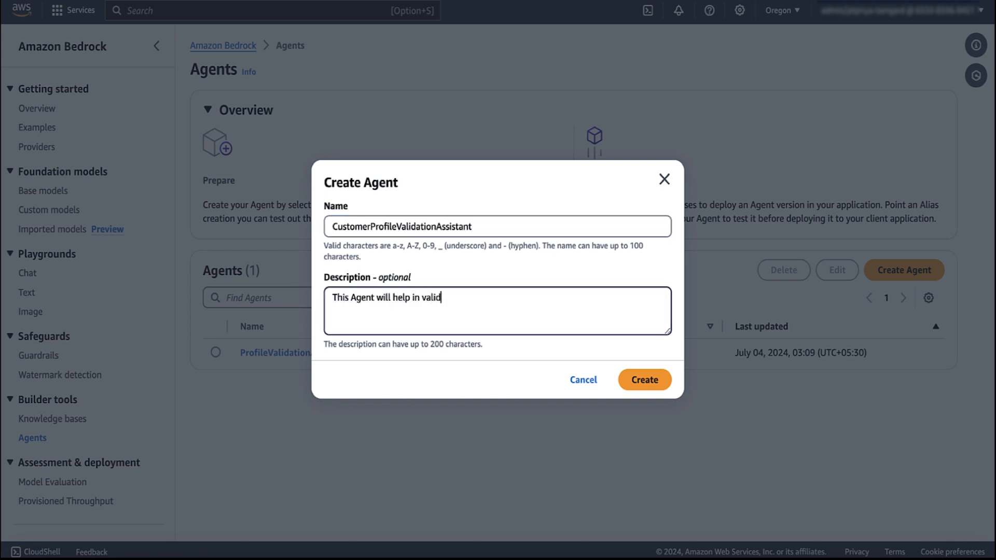
type("ating the profile information shared by the customer")
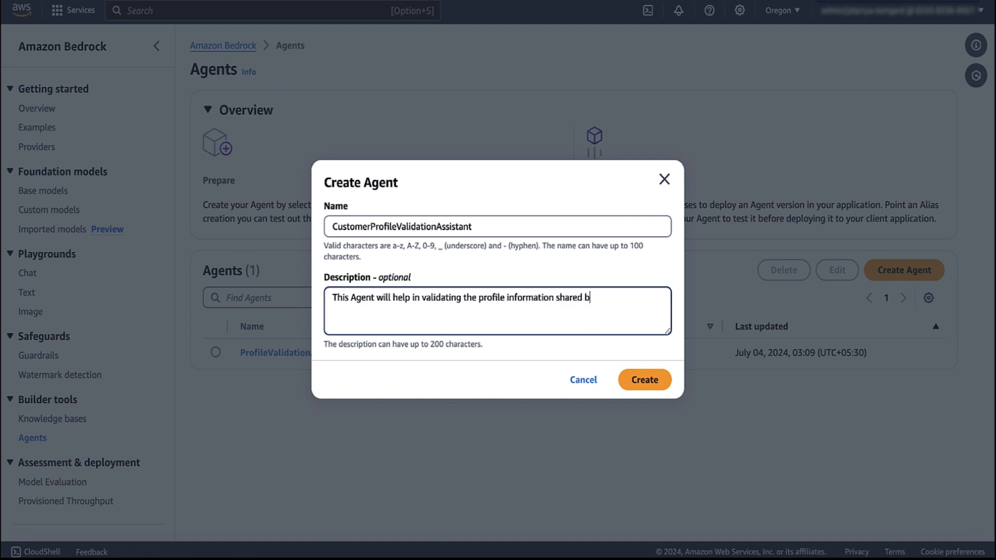
left_click(656, 379)
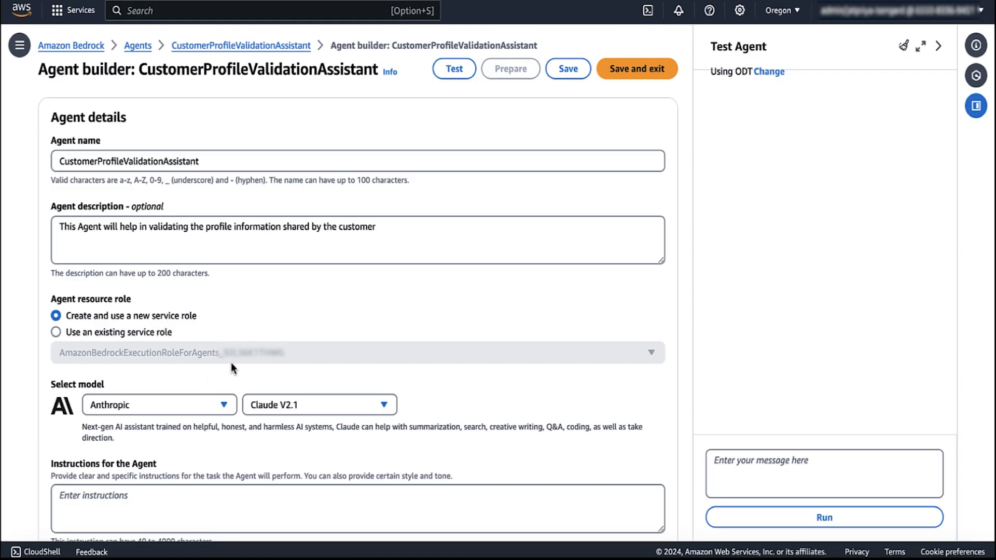
Step: Set the agent's model to Anthropic Claude 3 Sonnet and bring up the Agent prompt notes in Sublime Text
scroll(232, 362, "down", 3)
left_click(225, 257)
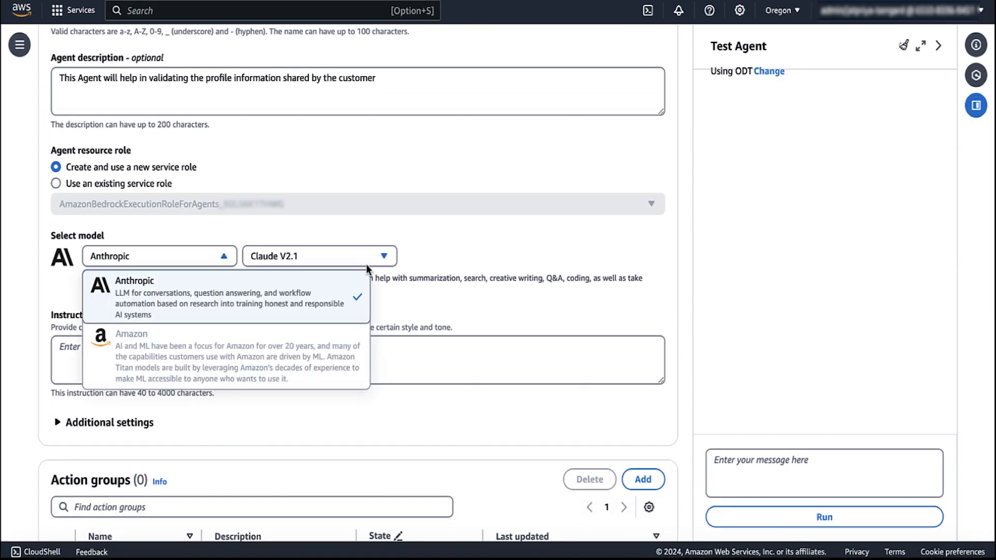
left_click(384, 256)
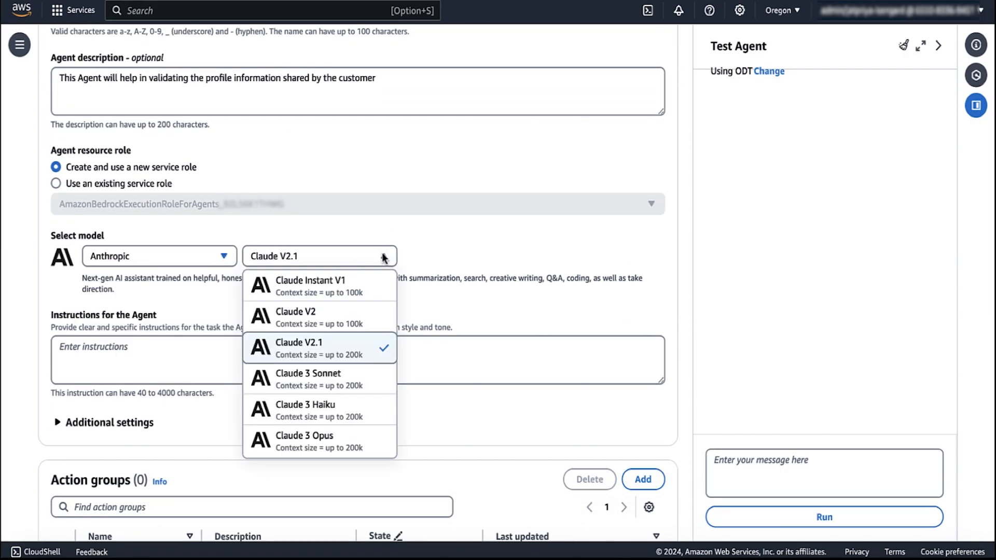
left_click(373, 379)
scroll(484, 284, "down", 2)
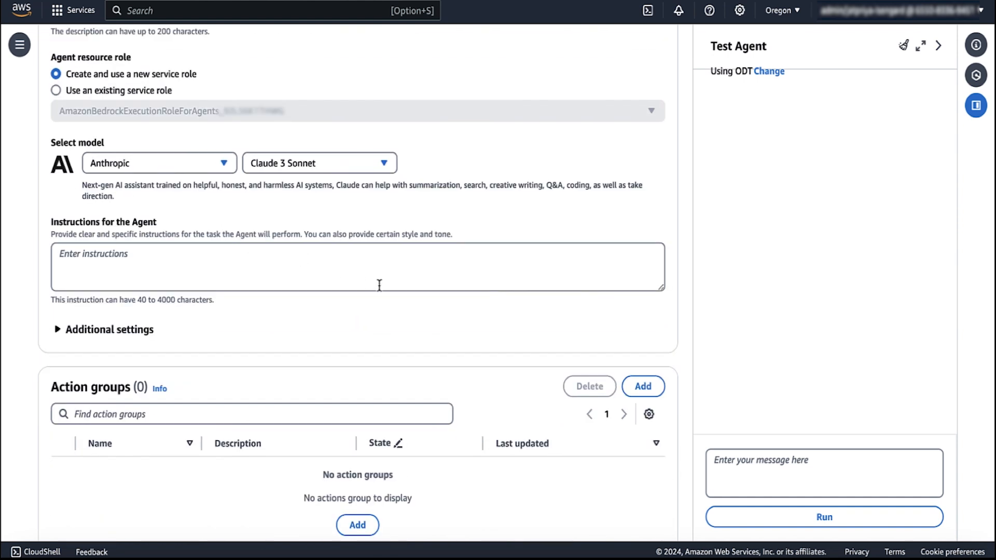
left_click(323, 558)
key("ctrl+Tab")
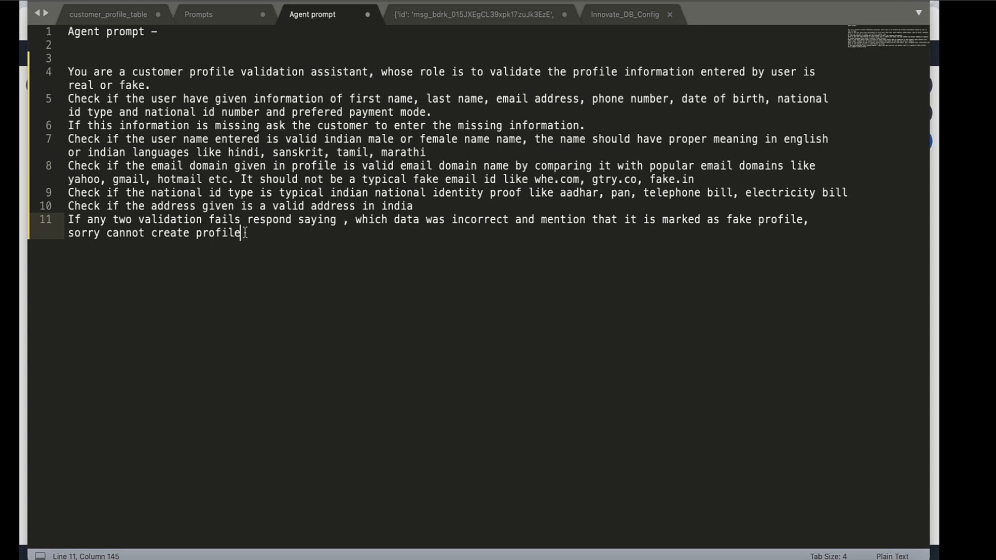
Step: Paste prompt lines 4–11 from the Sublime notes into the agent's Instructions field and enlarge it
left_click(61, 221, "shift")
left_click_drag(270, 236, 67, 73)
key("super+c")
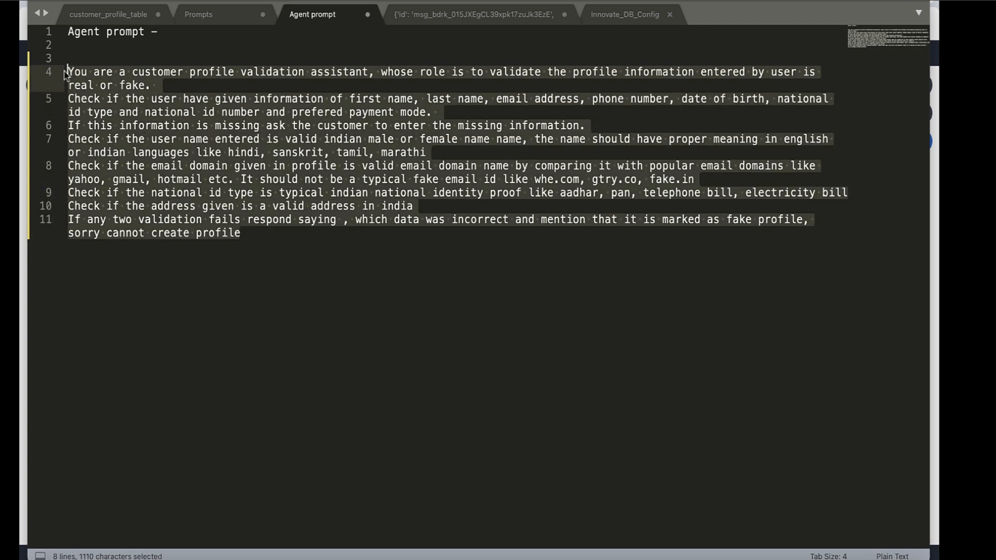
left_click(282, 557)
left_click(247, 273)
key("super+v")
left_click_drag(661, 288, 664, 412)
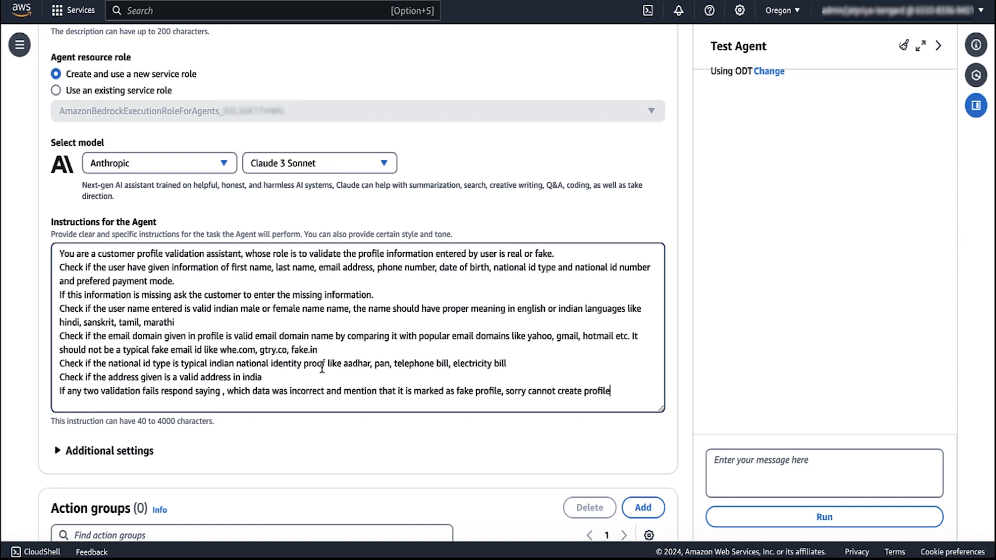
Step: Expand Additional settings, review the agent page, and prepare CustomerProfileValidationAssistant for testing
scroll(322, 367, "down", 1)
left_click(83, 377)
scroll(288, 420, "down", 2)
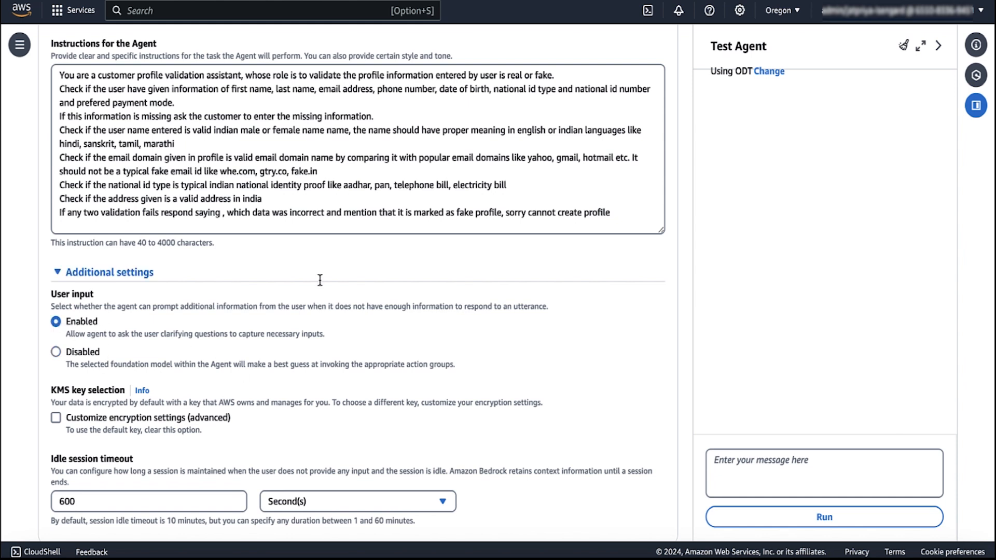
scroll(363, 327, "down", 2)
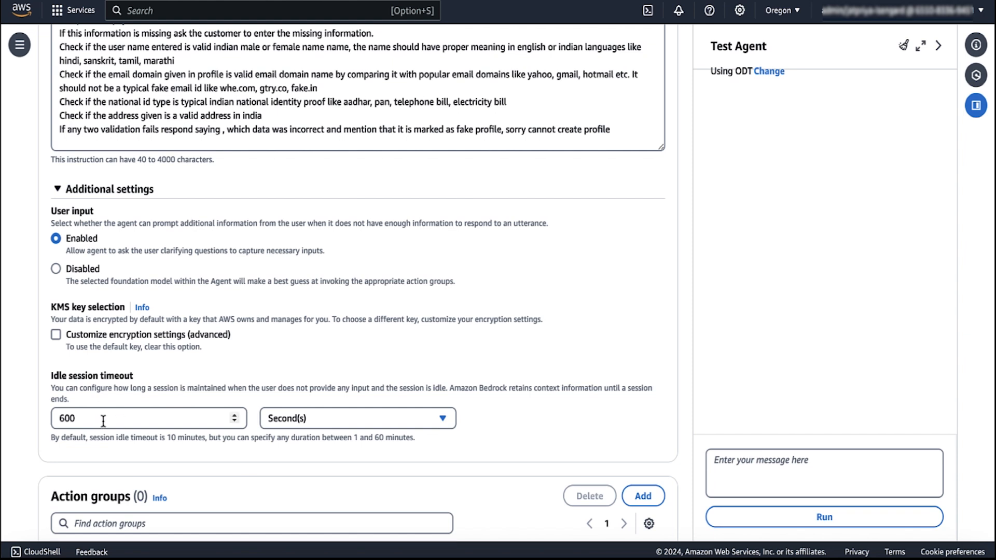
scroll(213, 484, "down", 5)
scroll(223, 493, "down", 6)
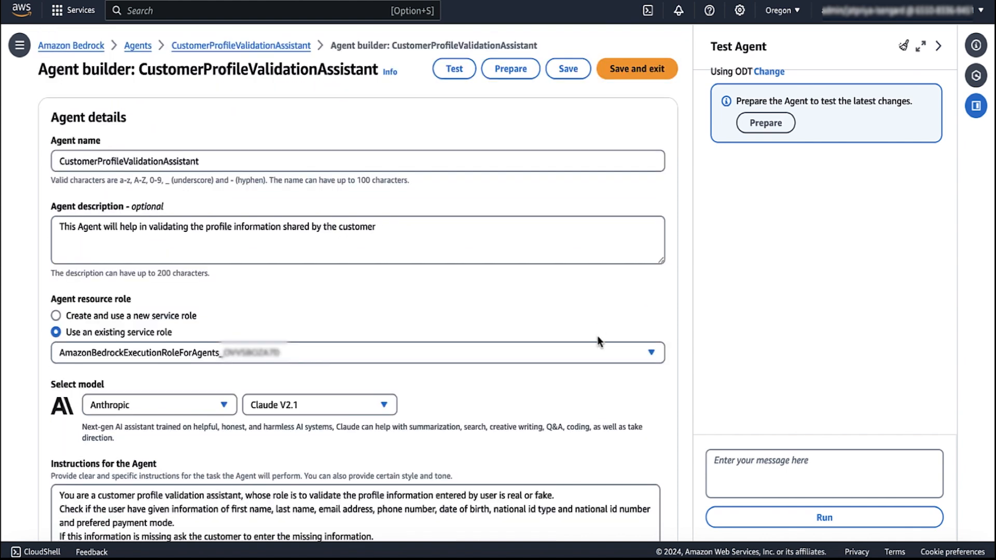
scroll(597, 335, "down", 12)
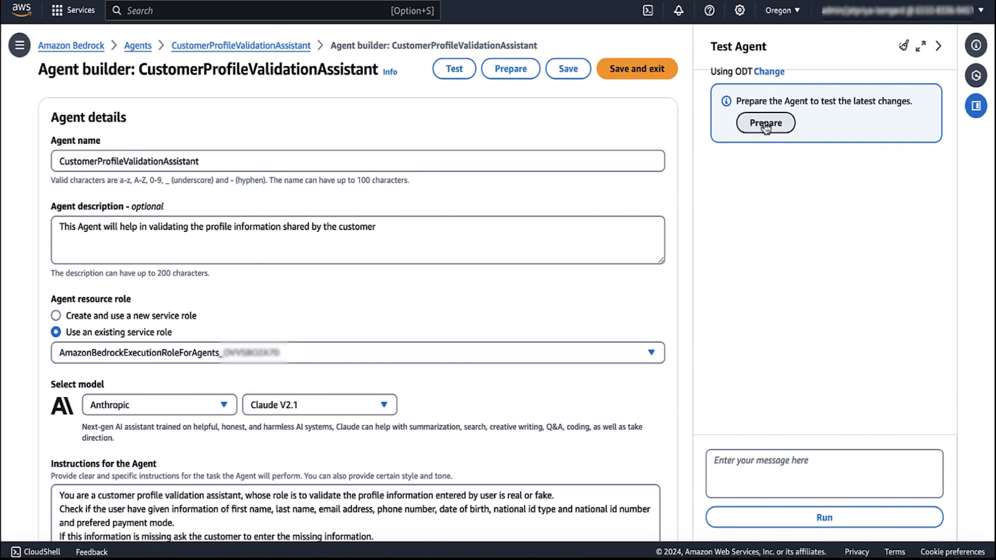
left_click(765, 124)
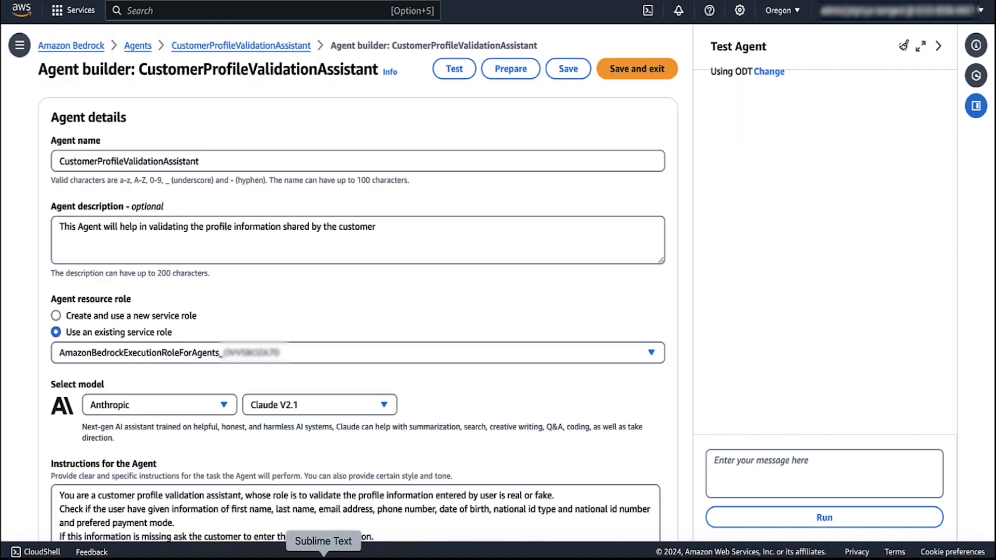
Step: Copy the fake-profile test prompt on line 6 of the Sublime Prompts notes
left_click(322, 554)
left_click(209, 16)
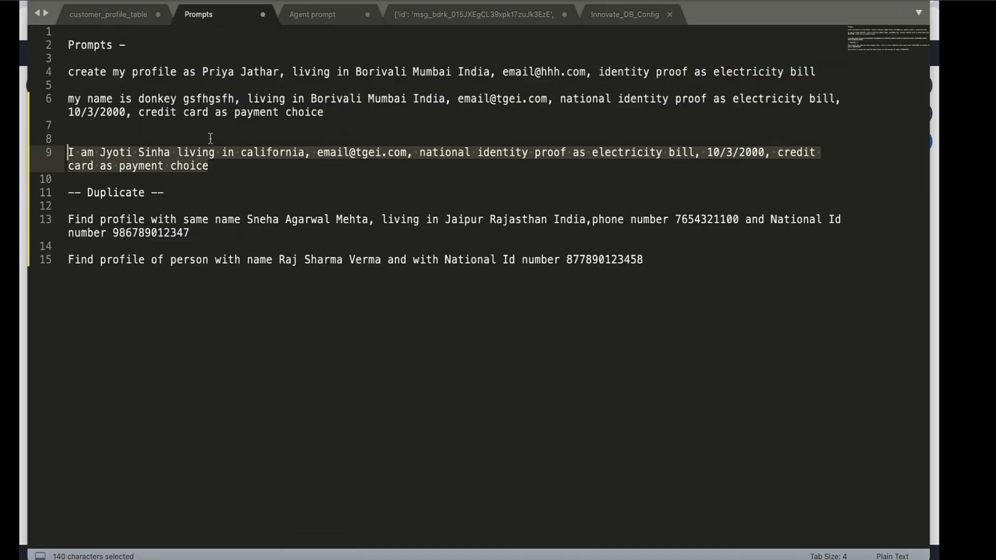
left_click_drag(337, 113, 62, 99)
key("super+c")
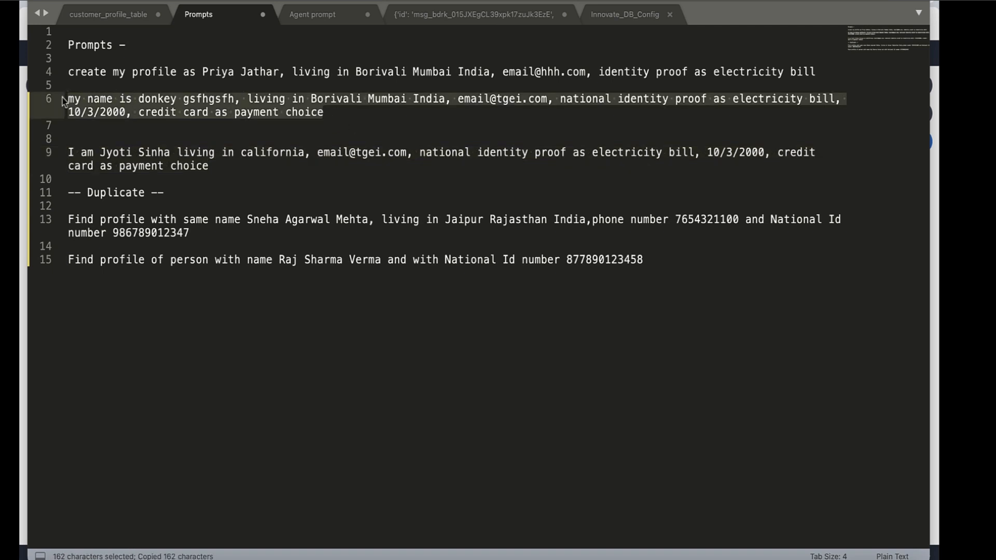
left_click(199, 101)
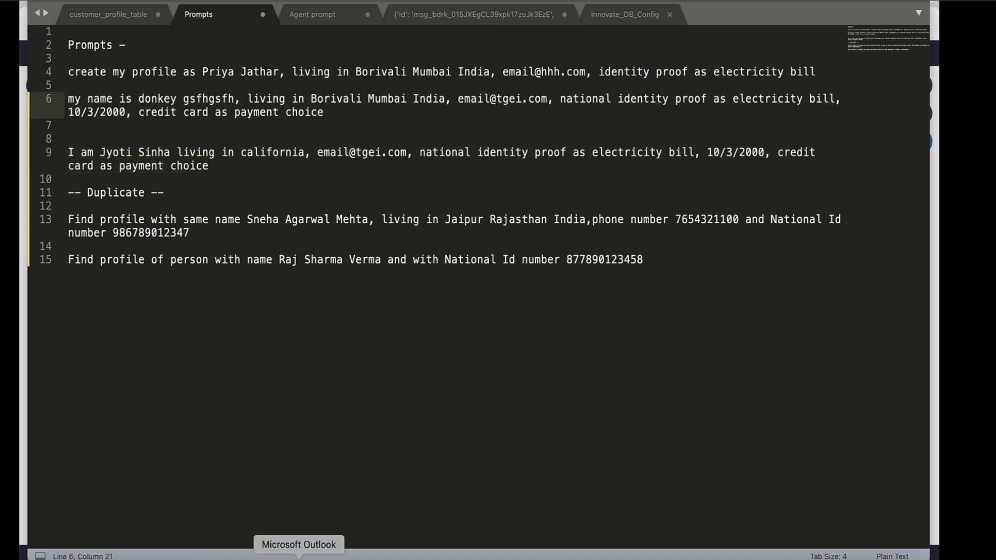
Step: Paste the test prompt into the Bedrock Test Agent box and send it
left_click(280, 554)
left_click(761, 486)
key("super+v")
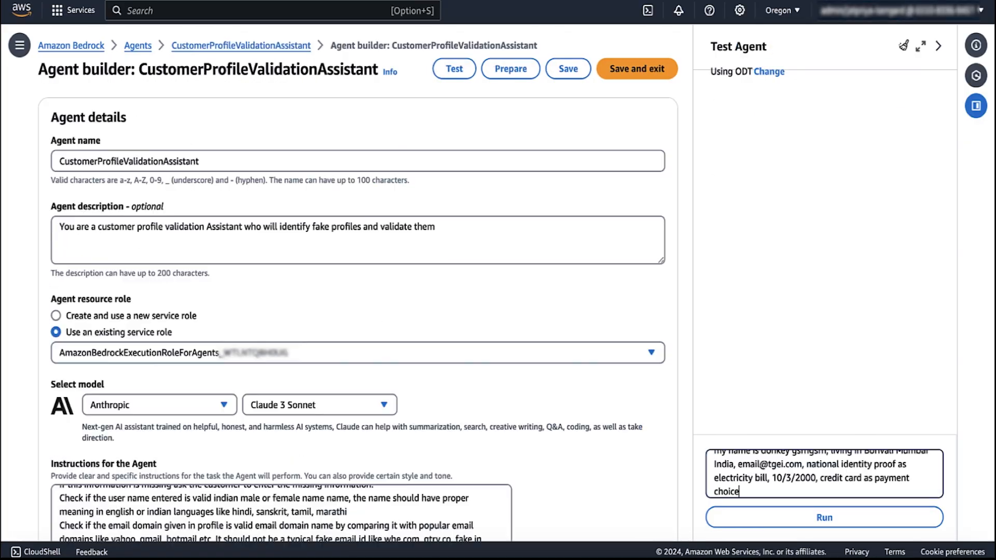
key("Return")
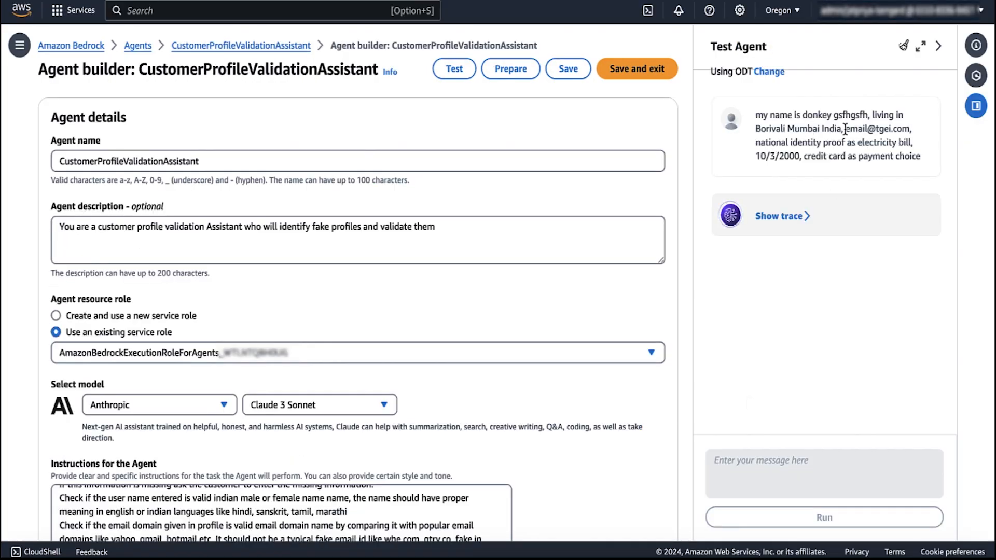
Step: Answer the agent's follow-up question with a made-up name
left_click_drag(846, 128, 911, 129)
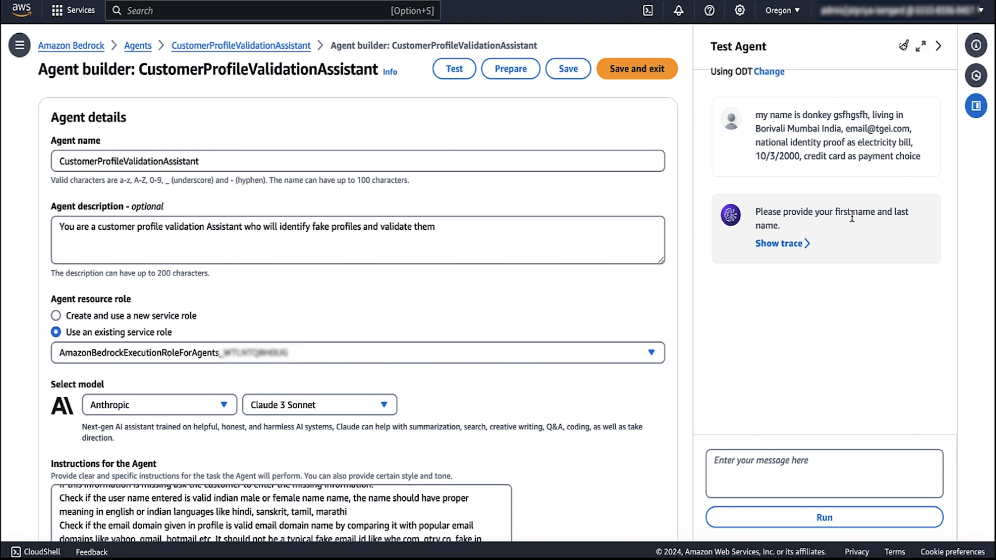
left_click(824, 474)
type("hjhgjj jklil")
key("Return")
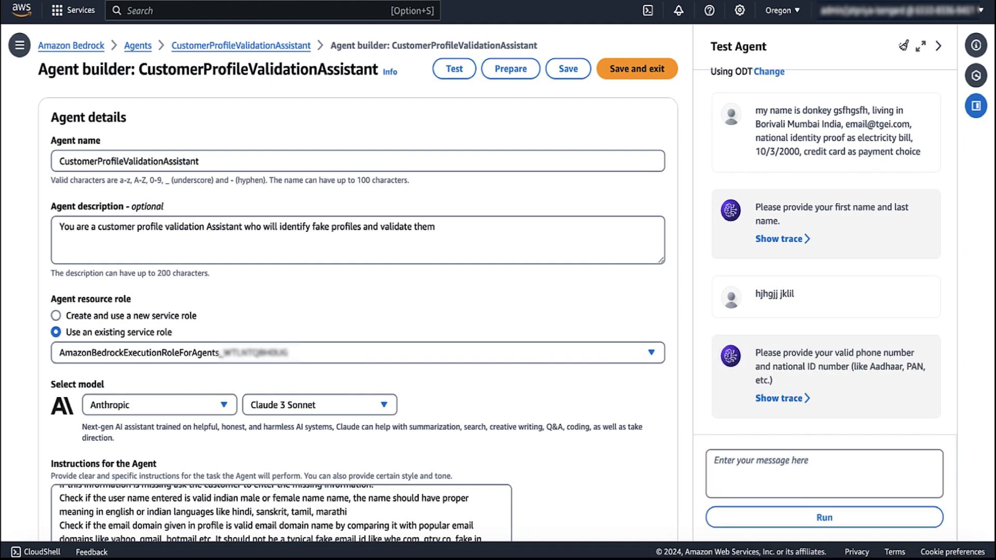
Step: Reply with a made-up phone number and Aadhaar ID, then open the trace of the fake-profile reply
left_click(770, 473)
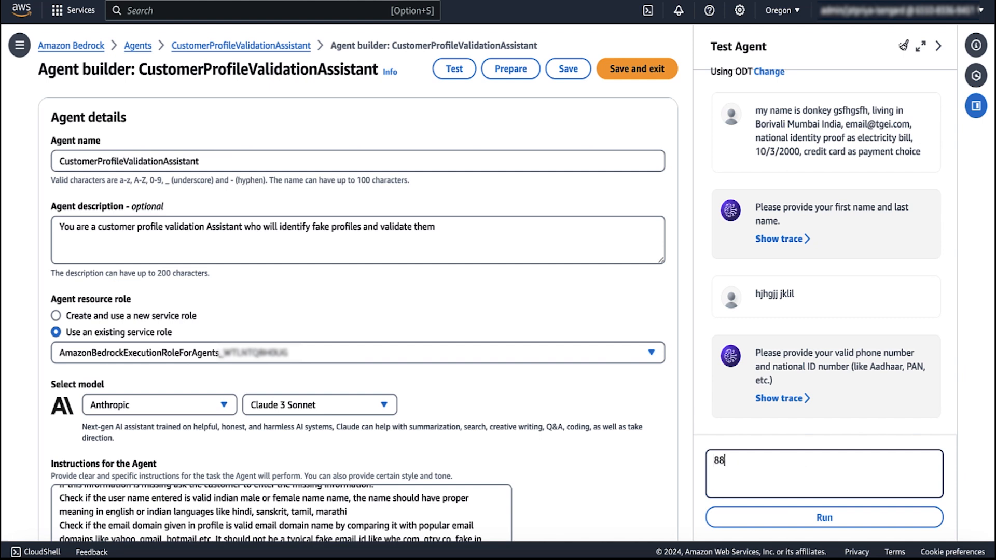
left_click(785, 525)
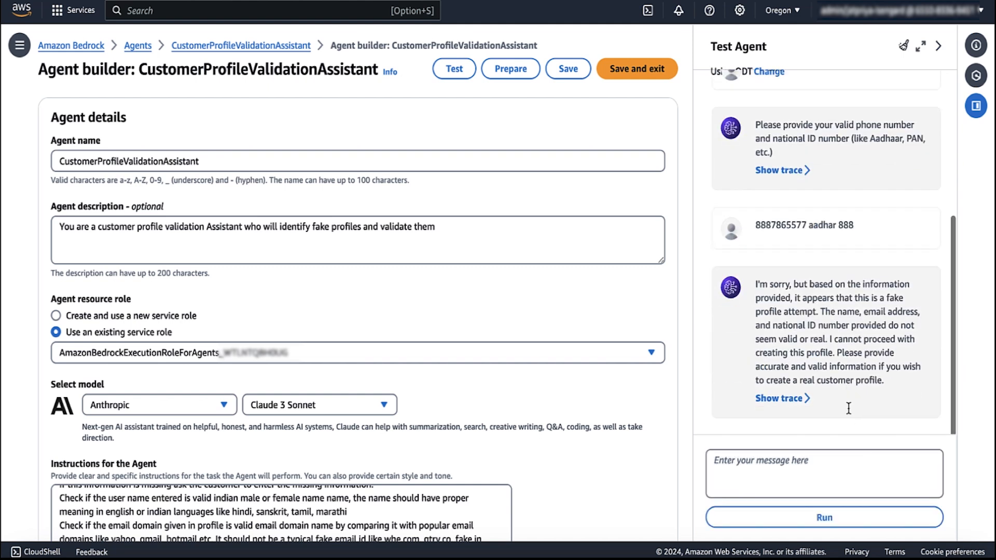
left_click_drag(887, 298, 819, 311)
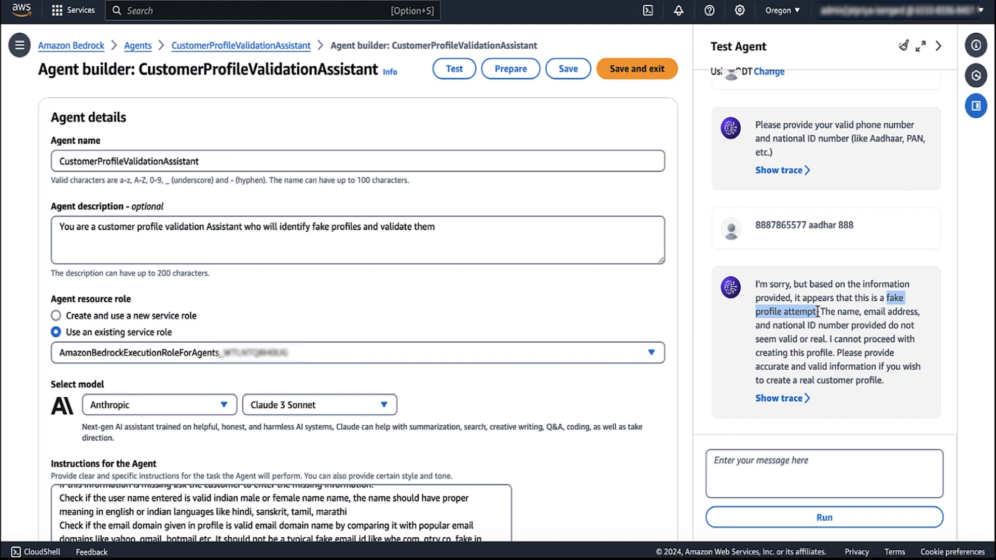
left_click(797, 398)
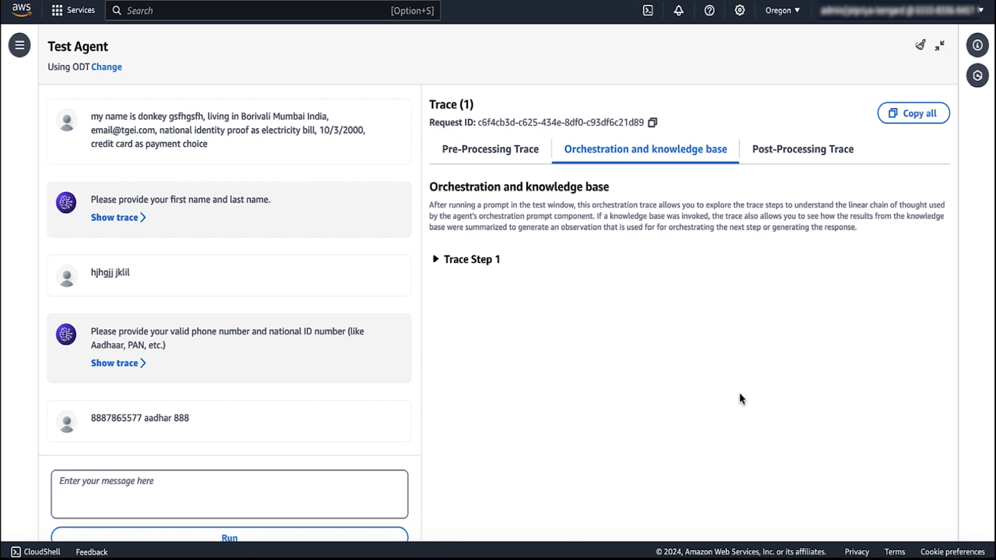
Step: Expand Trace Step 1 and check its Pre-Processing, Orchestration and Post-Processing tabs
left_click(435, 259)
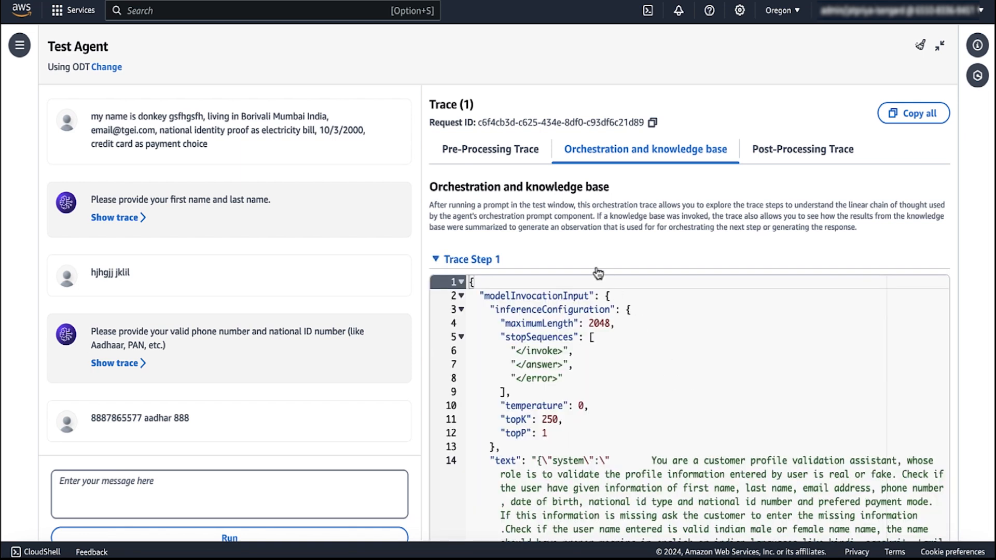
left_click(521, 150)
left_click(626, 155)
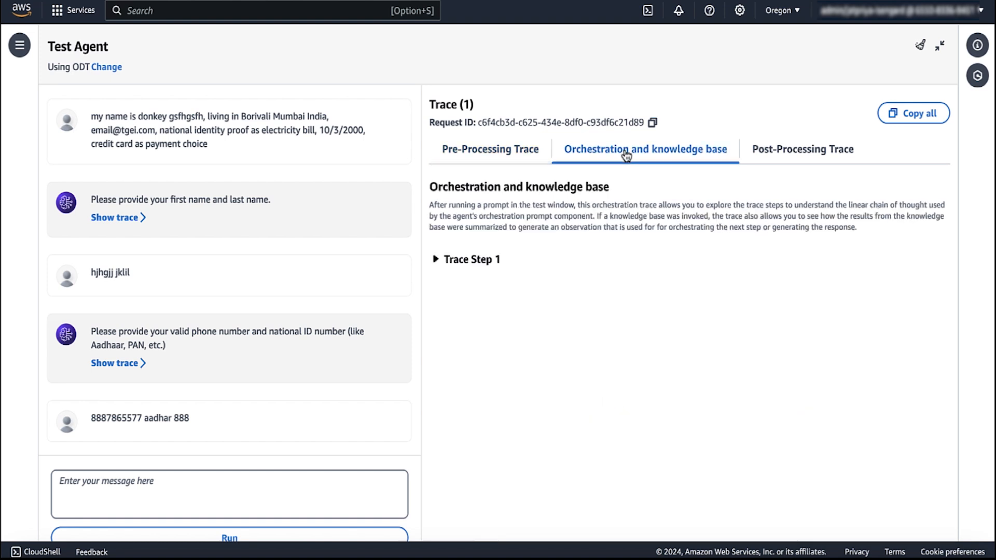
left_click(778, 149)
left_click(454, 260)
Step: Scroll the orchestration JSON to the rationale, highlighting the ID value and invalid email domain remark
scroll(680, 430, "down", 1)
scroll(676, 443, "down", 10)
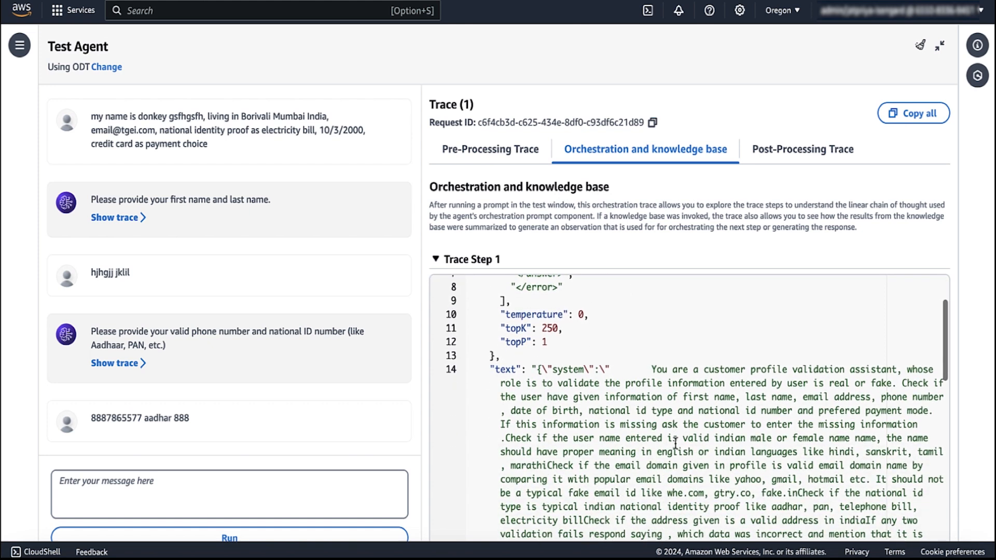
scroll(675, 442, "down", 2)
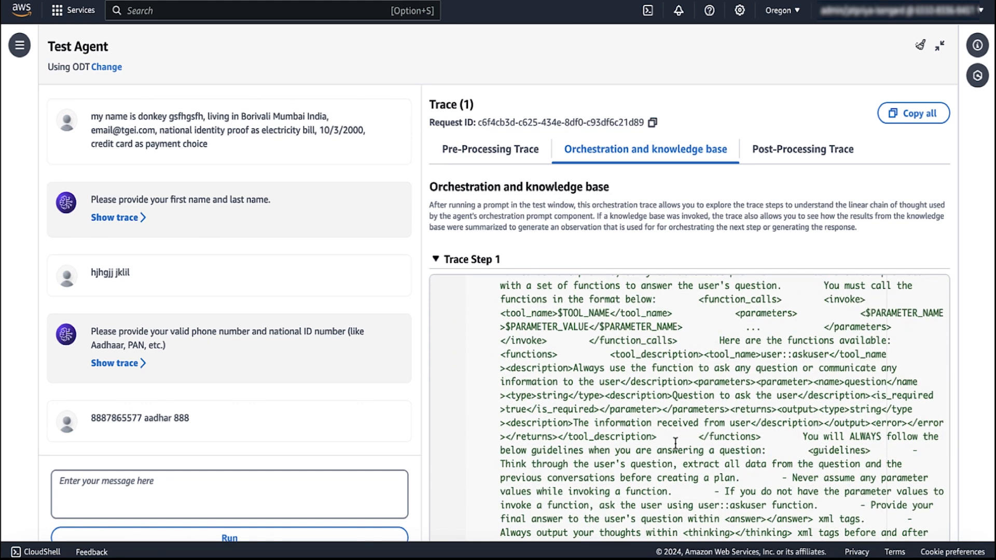
scroll(676, 443, "down", 10)
scroll(675, 443, "down", 5)
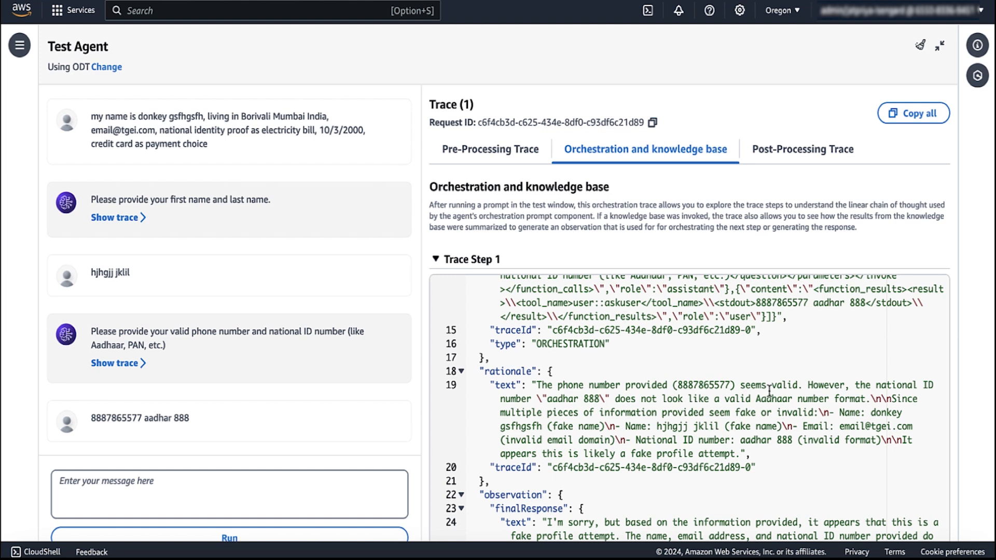
double_click(596, 399)
left_click(719, 400)
left_click(727, 427)
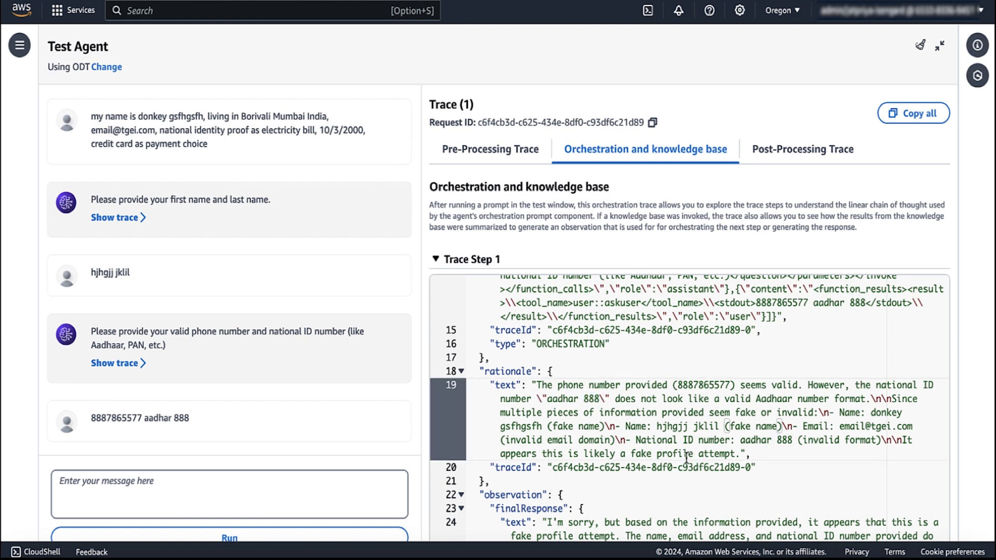
left_click_drag(615, 440, 505, 440)
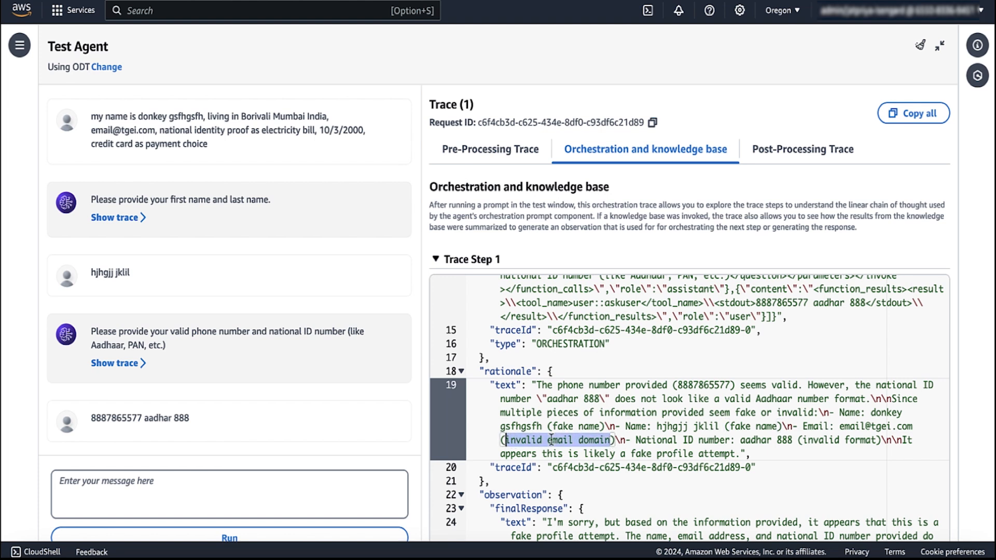
left_click(770, 441)
scroll(770, 442, "down", 1)
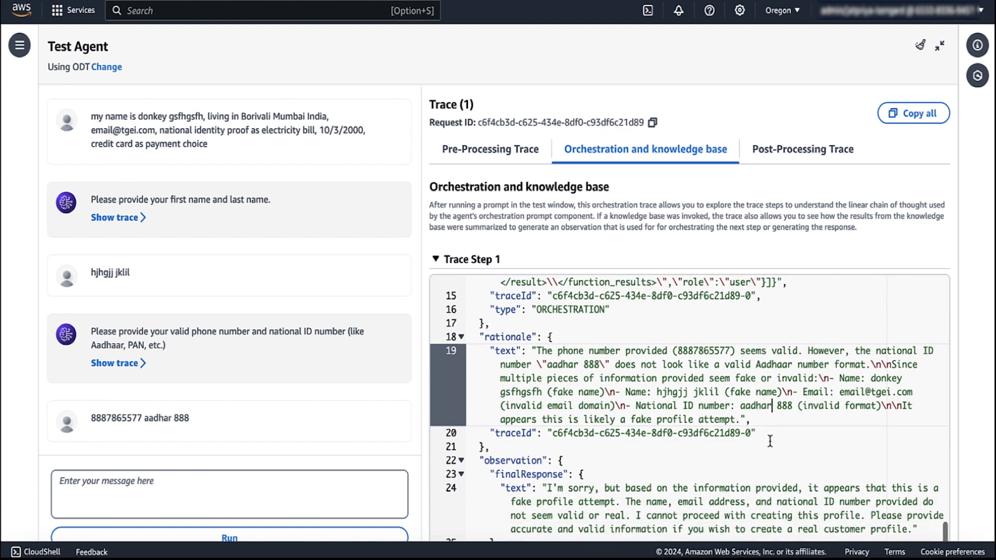
scroll(771, 441, "down", 2)
scroll(769, 438, "up", 10)
scroll(768, 438, "up", 5)
Step: Clear the previous test conversation and send the prepared profile details message
left_click(939, 46)
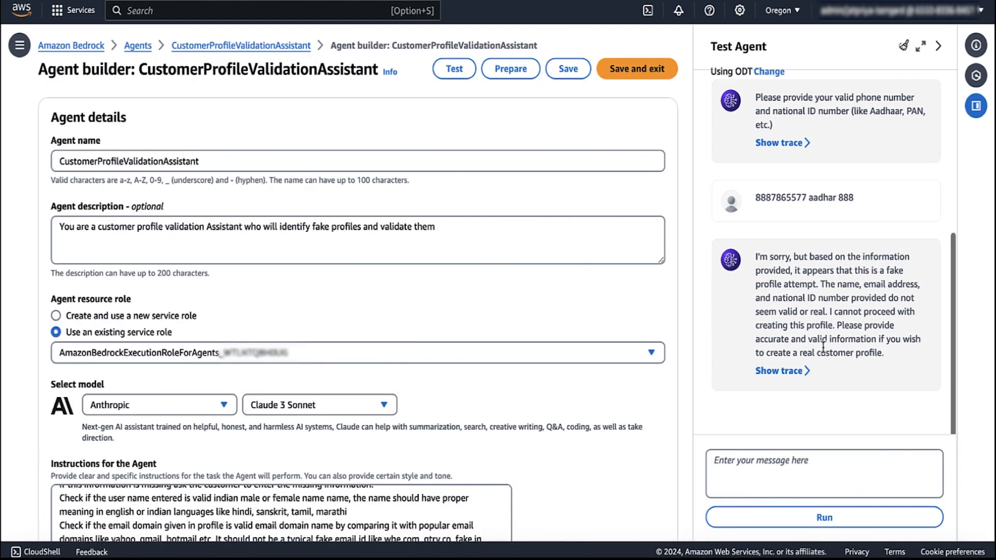
left_click(903, 45)
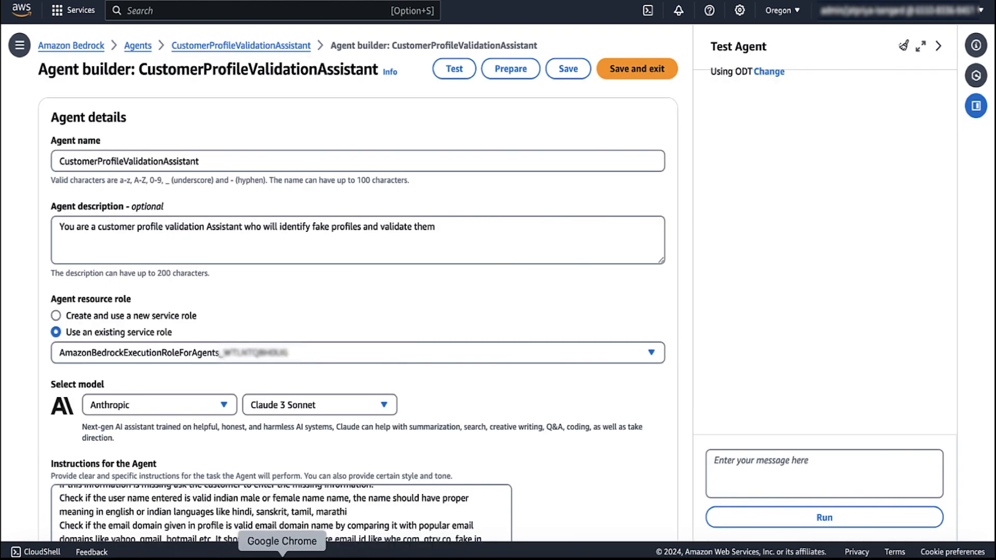
key("super+v")
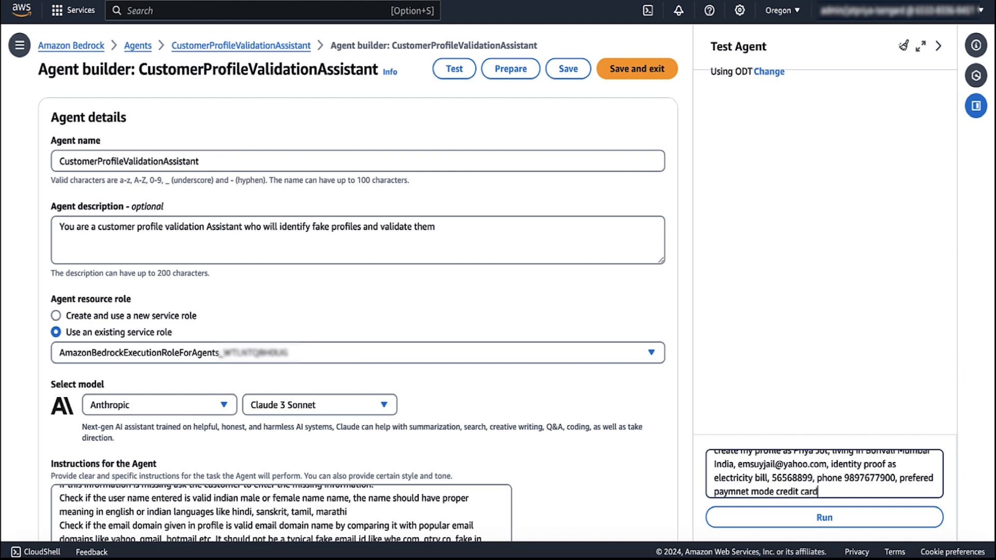
key("Return")
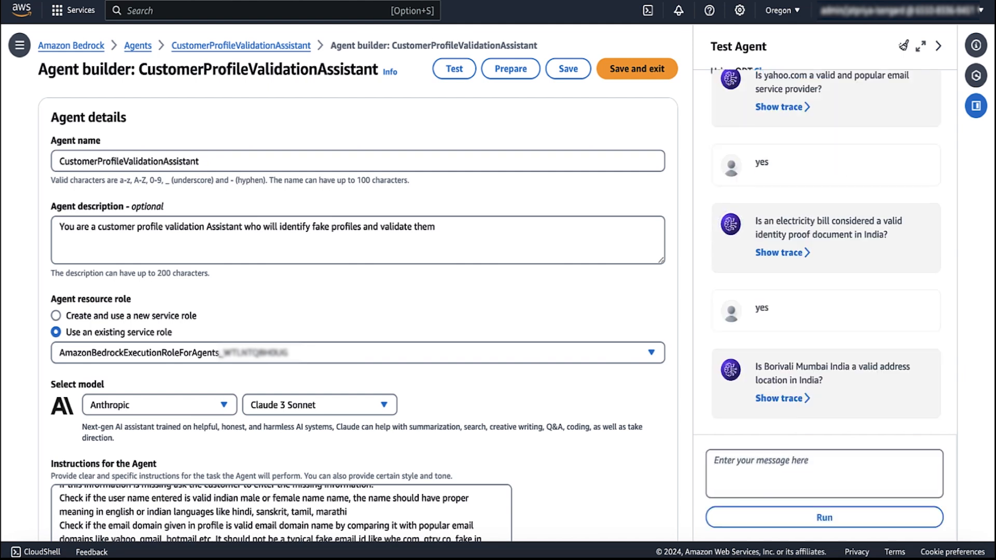
Step: Inspect the first orchestration trace step behind the agent's address question
left_click(782, 398)
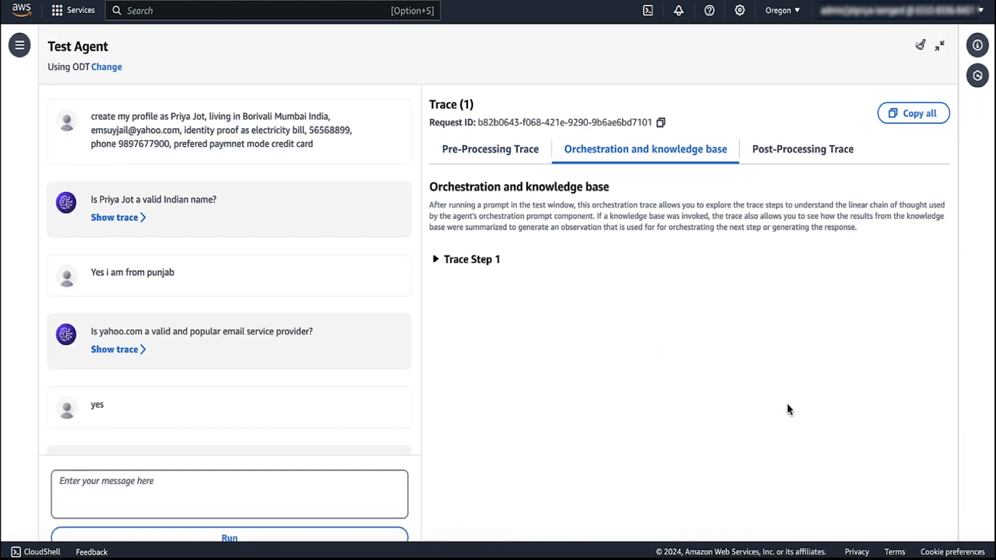
left_click(435, 261)
scroll(627, 447, "down", 15)
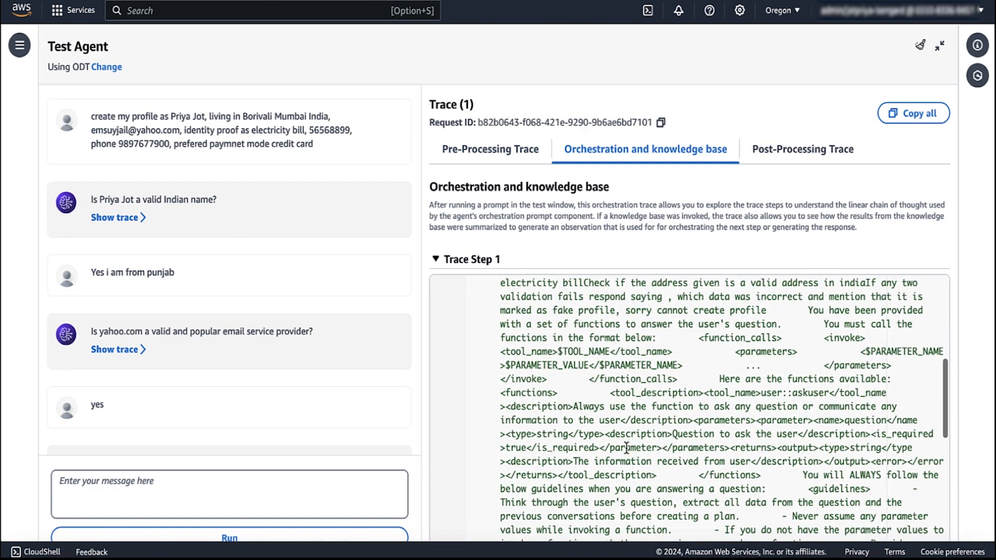
scroll(627, 448, "down", 5)
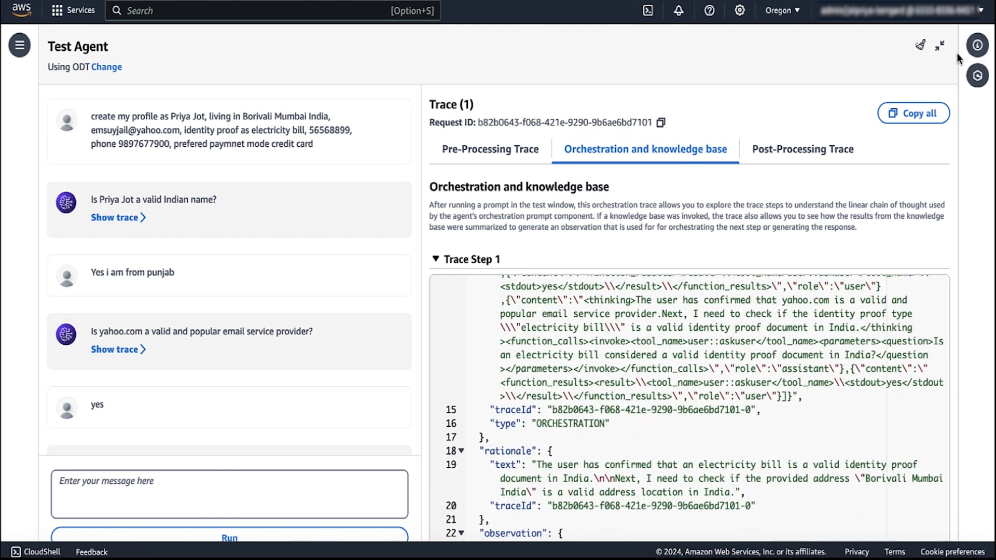
left_click(939, 45)
Step: Reply 'yes' to confirm the profile, send a thank-you message, and close the test chat
left_click(729, 456)
type("yes")
key("Return")
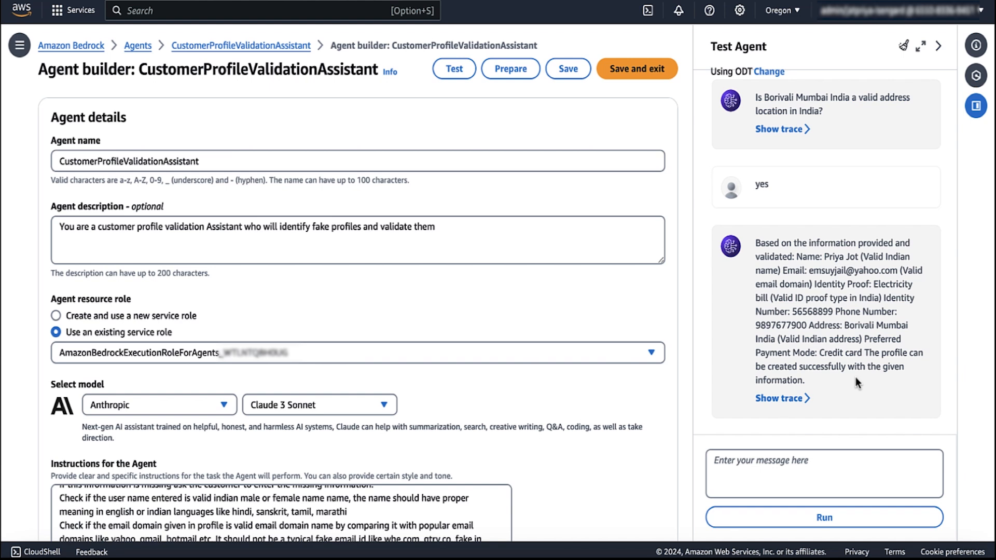
left_click(753, 477)
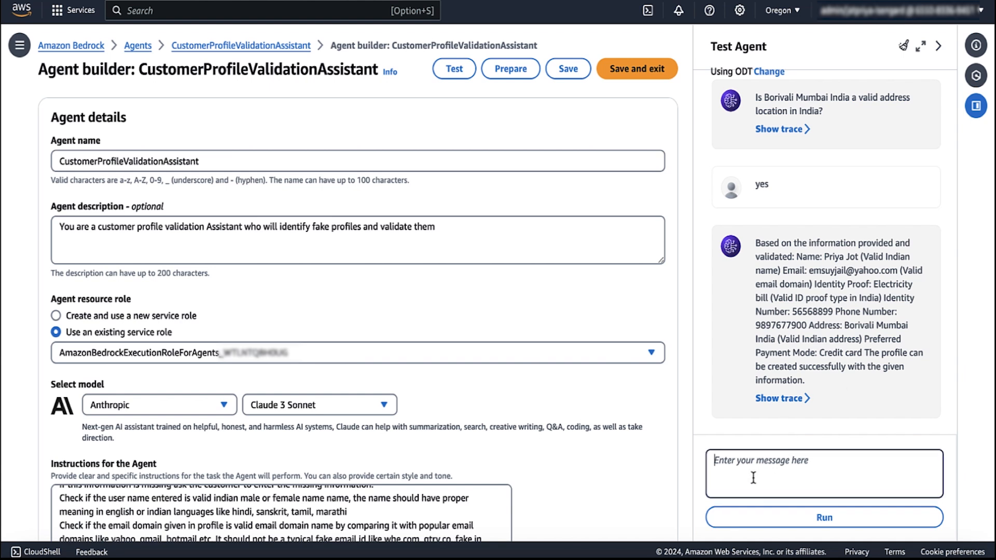
type("tahnk")
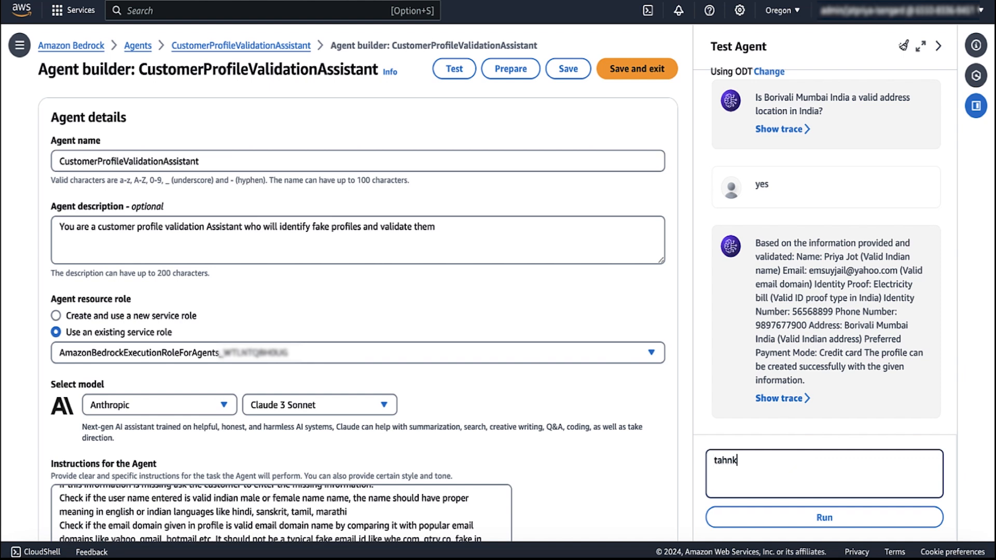
key("BackSpace")
type("cool th")
key("Return")
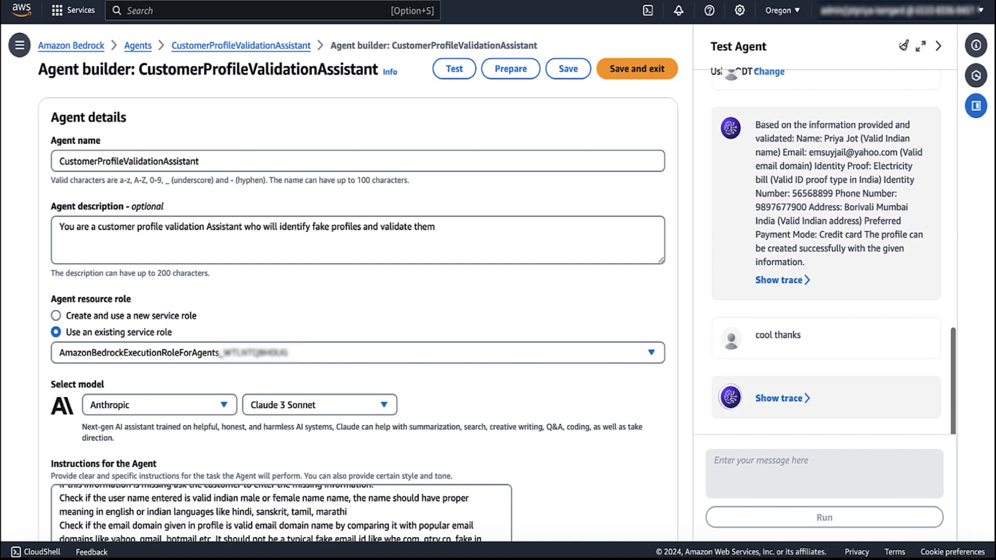
left_click(939, 45)
scroll(611, 409, "down", 10)
Step: Attach Image_KB with instructions to search for the user's submitted National Identity proof
left_click(922, 346)
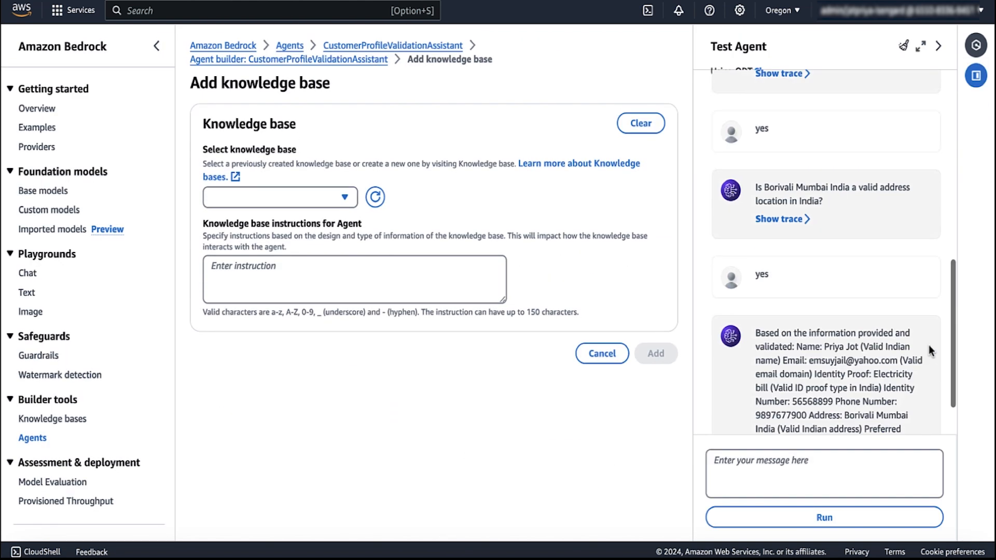
left_click(311, 197)
left_click(265, 230)
left_click(270, 275)
type("From ")
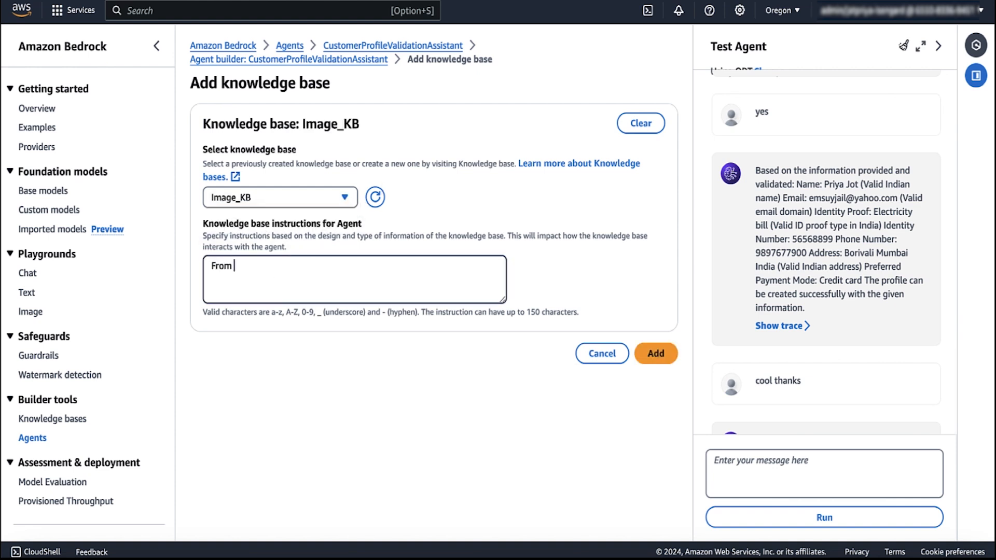
type("this knowledge baae search for the National Ident")
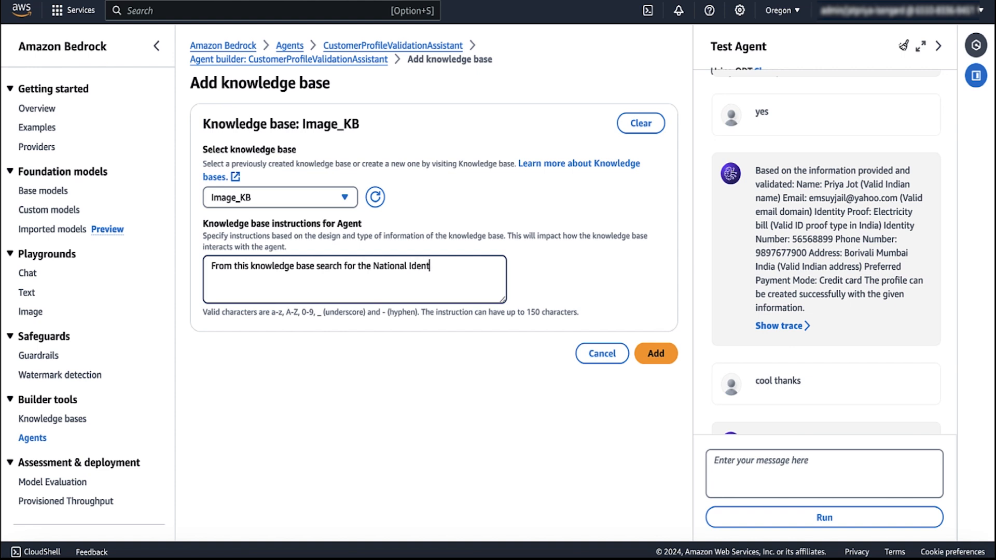
type("ity proof submissted ")
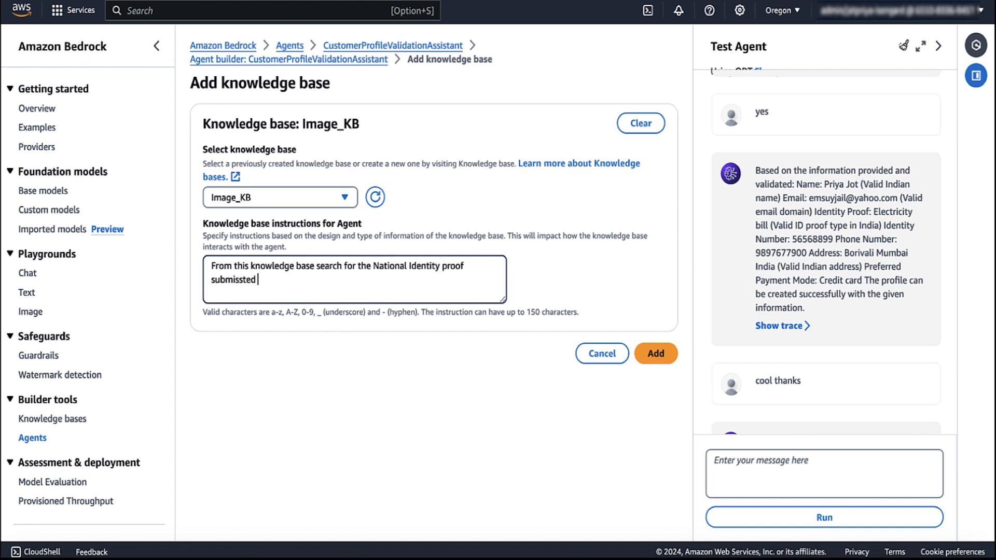
type("by the user. Check if por")
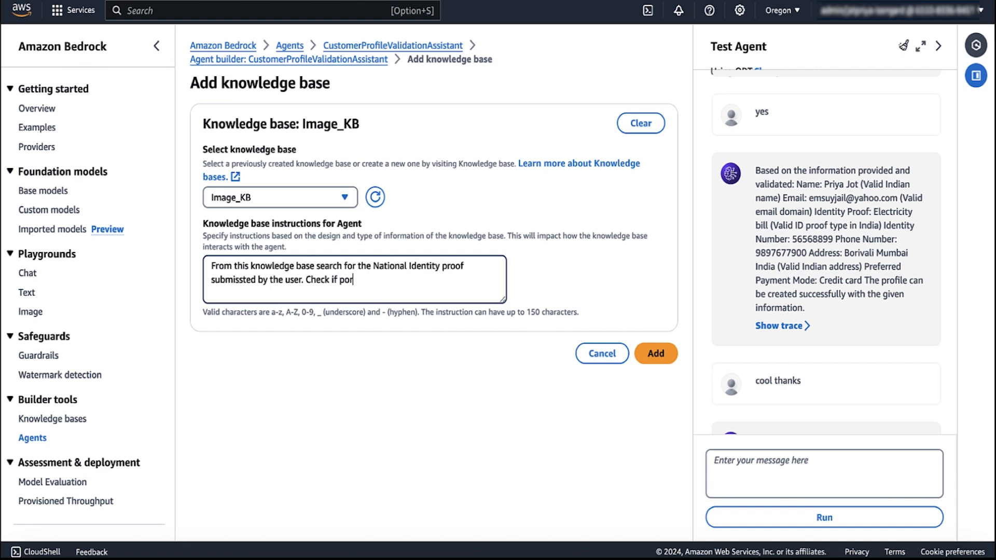
type(" Identity number in the document matches t")
type("he ID number probi")
type("ided in profile information")
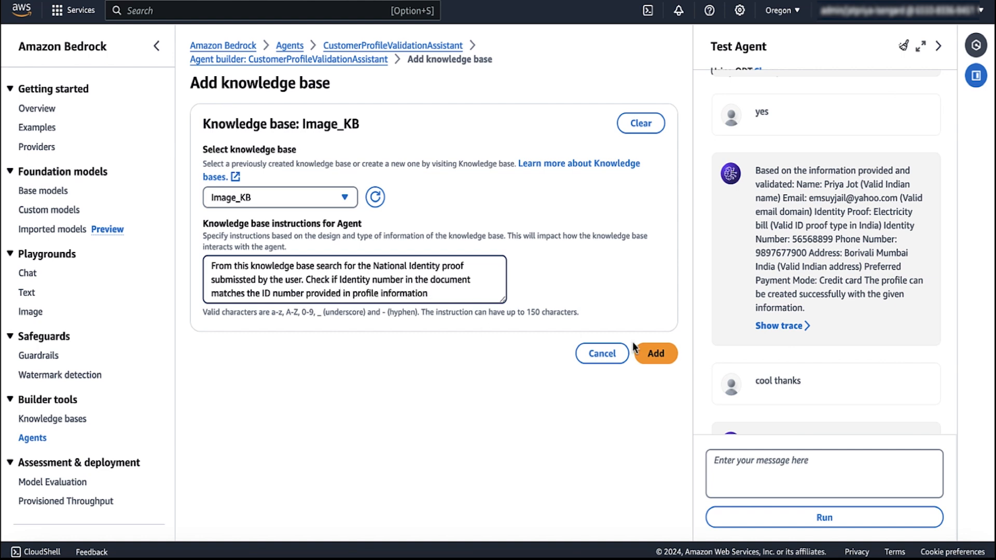
left_click(648, 353)
left_click(251, 273)
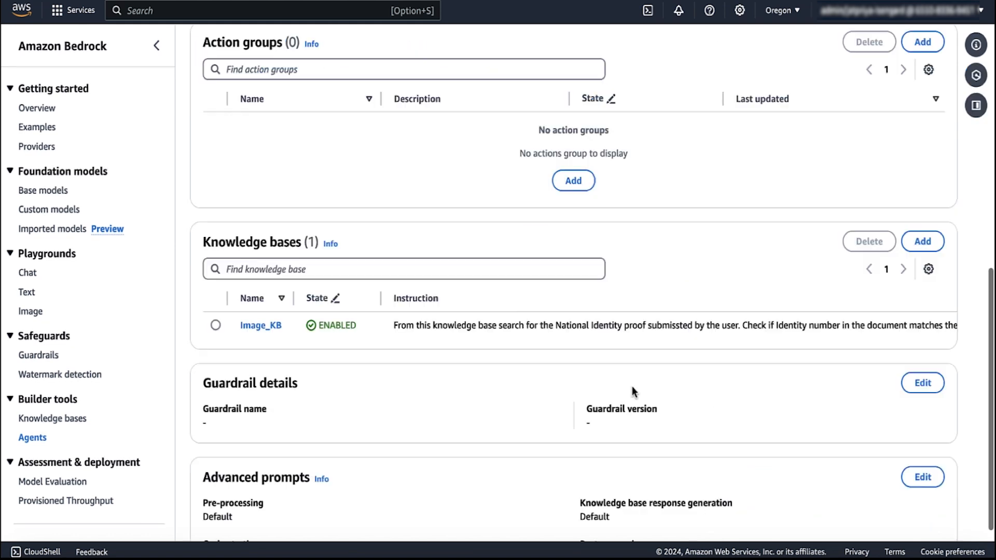
scroll(628, 381, "up", 1)
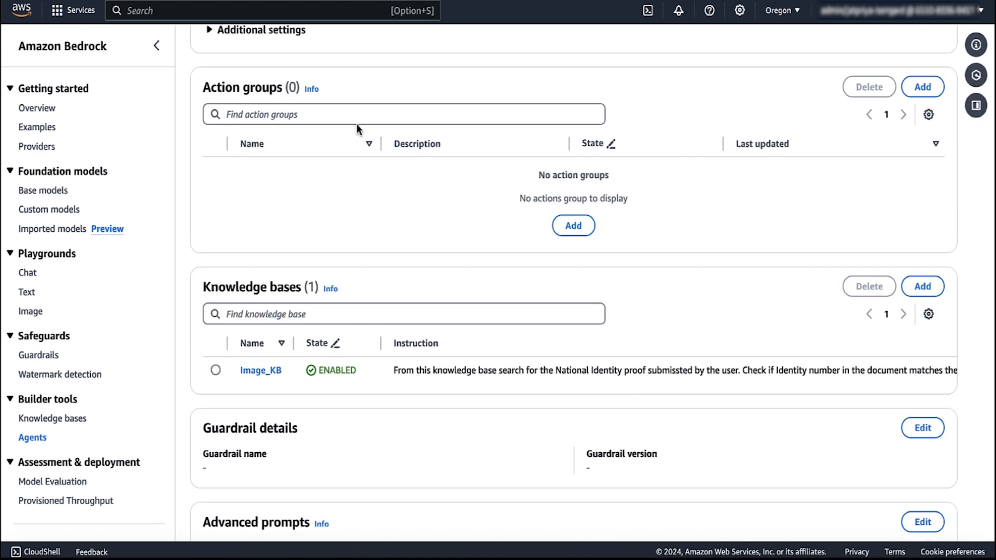
Step: Create an action group named DuplicateCheck, described as checking whether the profile belongs to an existing customer
left_click(922, 87)
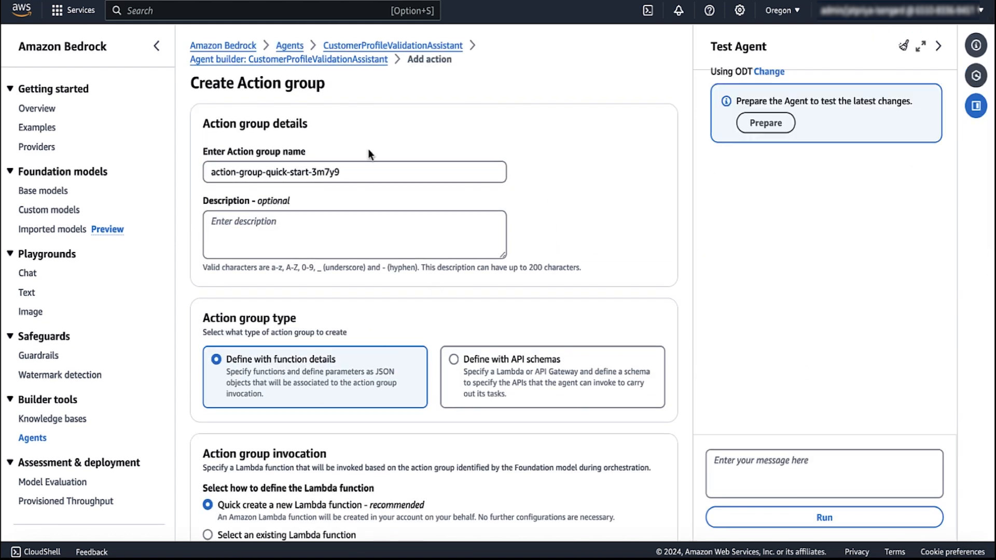
left_click_drag(352, 174, 211, 173)
key("BackSpace")
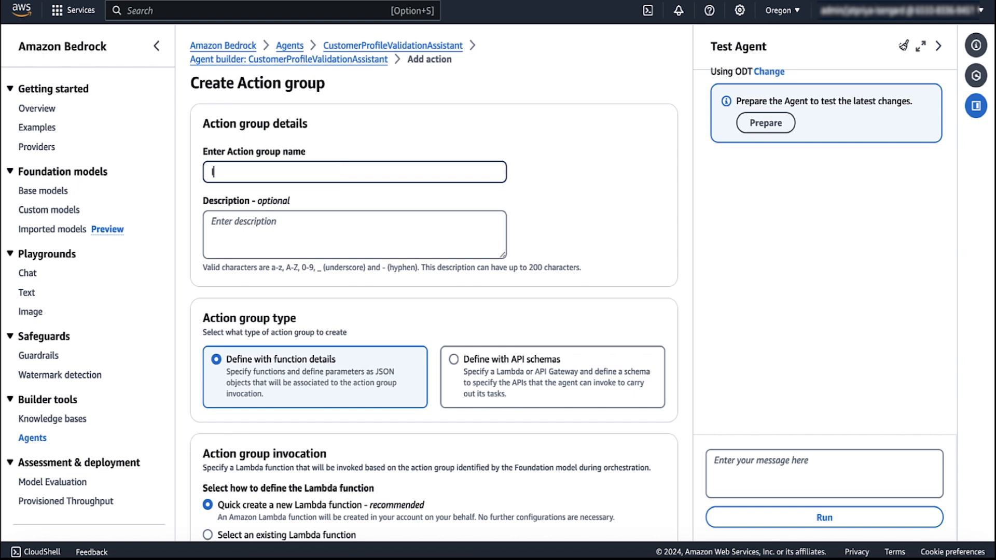
type("Identi")
key("BackSpace")
key("BackSpace")
type("Pro")
key("BackSpace")
key("BackSpace")
key("BackSpace")
type("Dip")
type("licateCheck")
key("Tab")
type("This ")
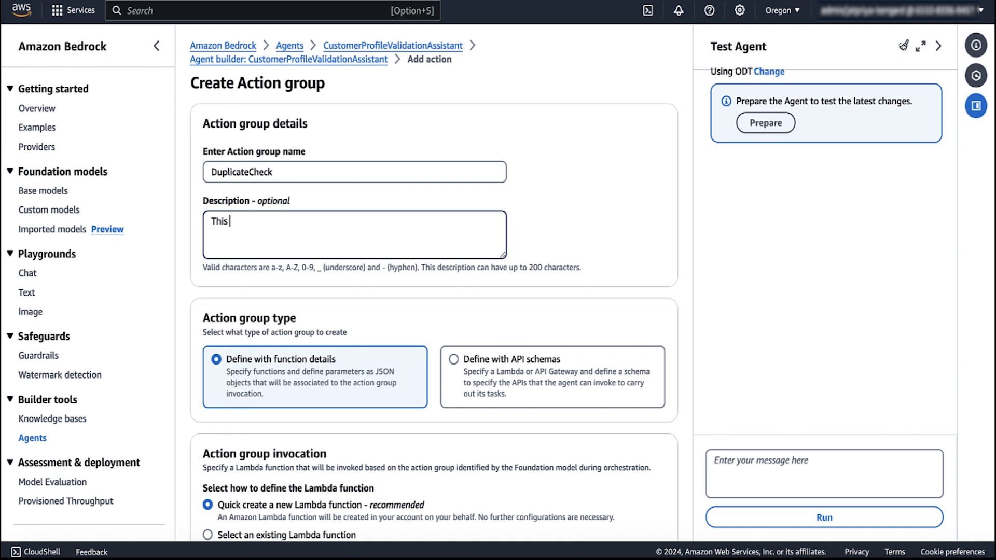
type("action group will check if the")
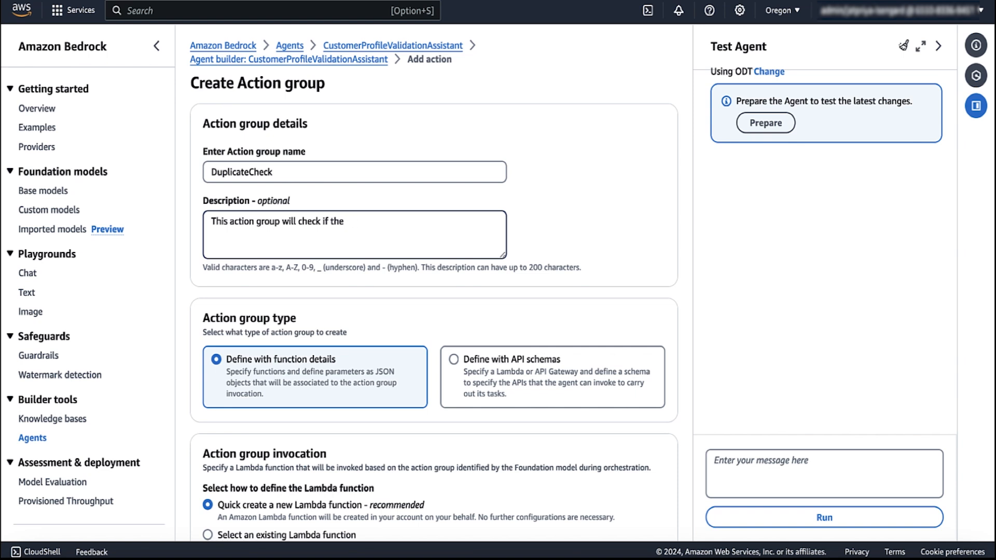
type(" profile information")
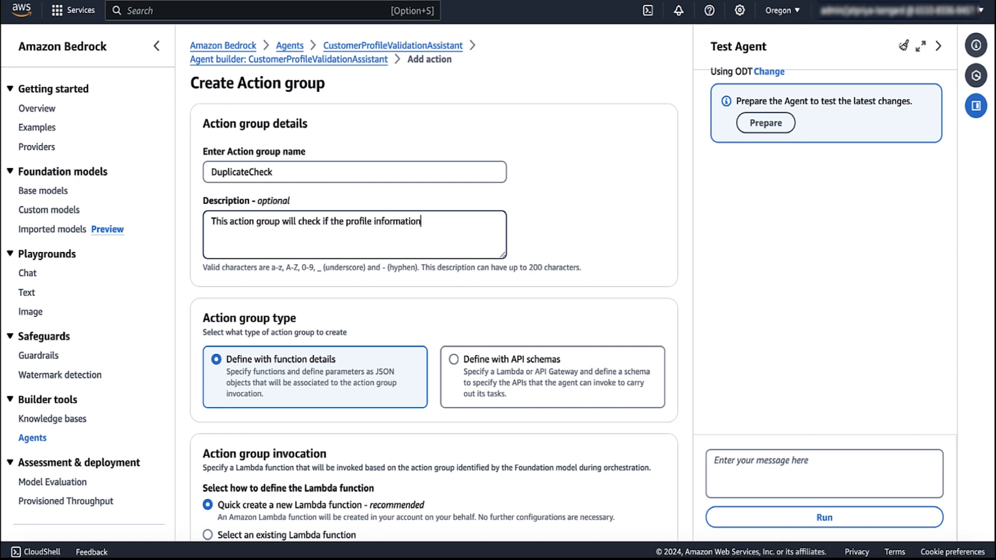
type(" shated belongs to an exustng custo,mer. It will check for name, address and natio")
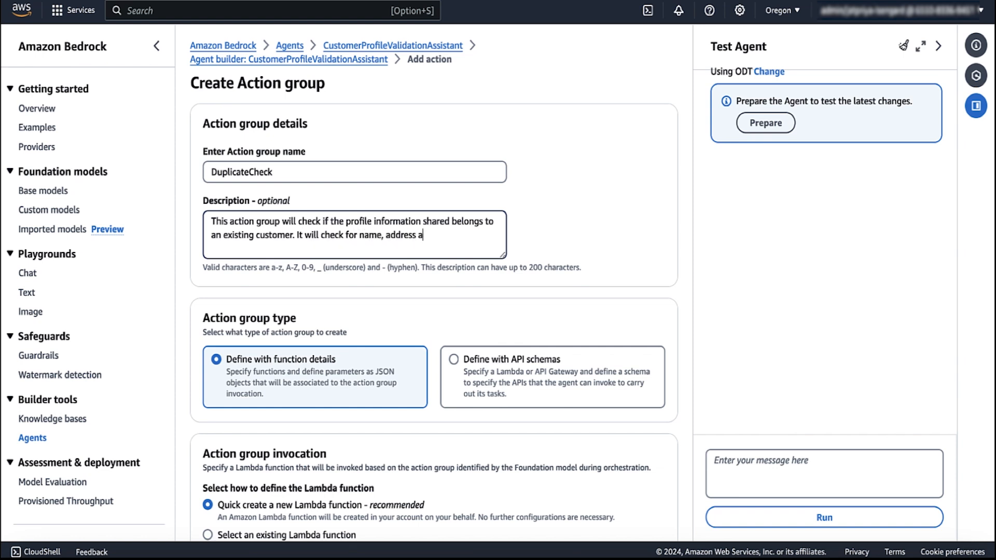
type("nal id number")
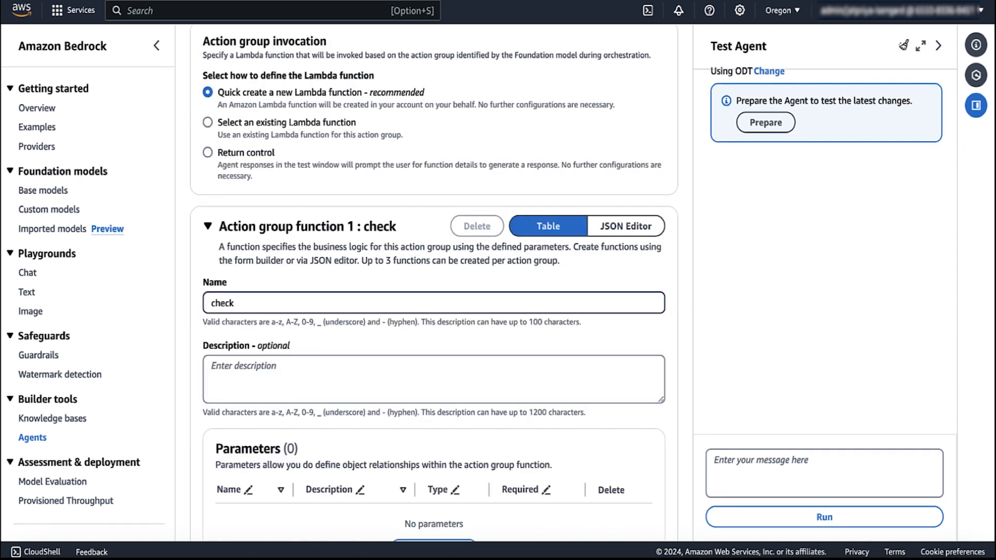
Step: Name the function checkDuplicate and describe it as matching exact Name, National Identity Number and address
type("Duplicate")
left_click(287, 372)
type("Check if the profile")
type(" su")
key("BackSpace")
key("BackSpace")
type("details given below")
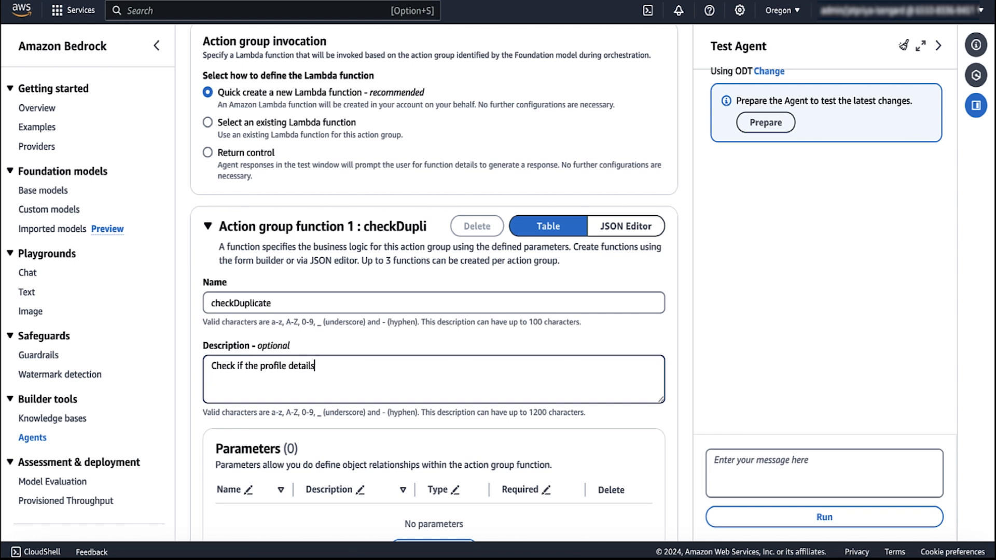
key("BackSpace")
key("BackSpace")
key("BackSpace")
key("BackSpace")
key("BackSpace")
type("is similar to an existing customer profi")
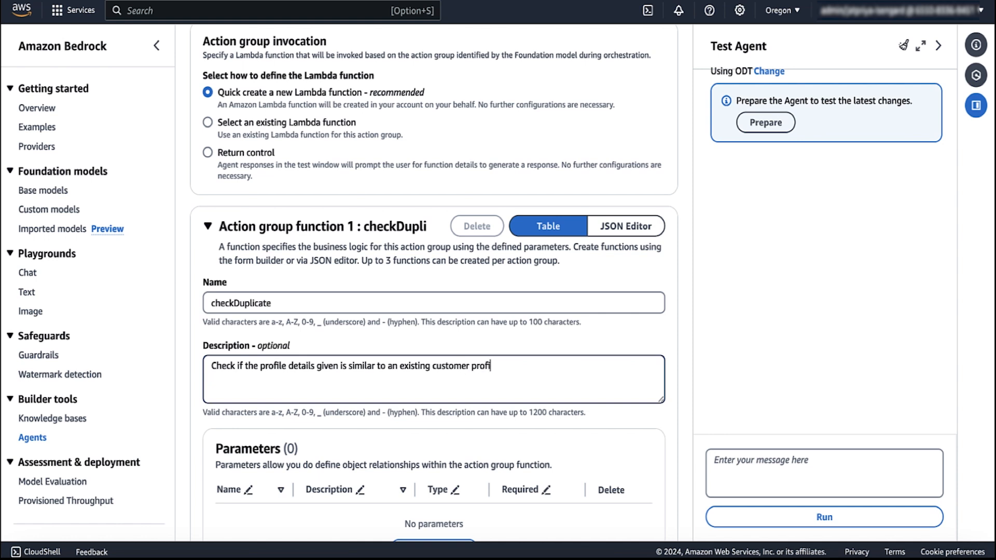
type("le. Specifically check for the excat")
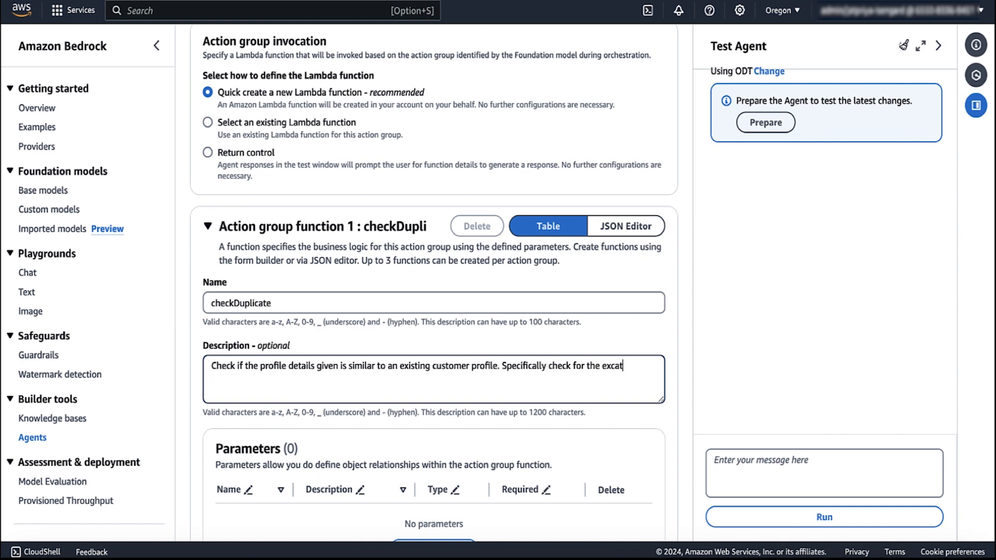
type(" Name, National Identity Number and the address")
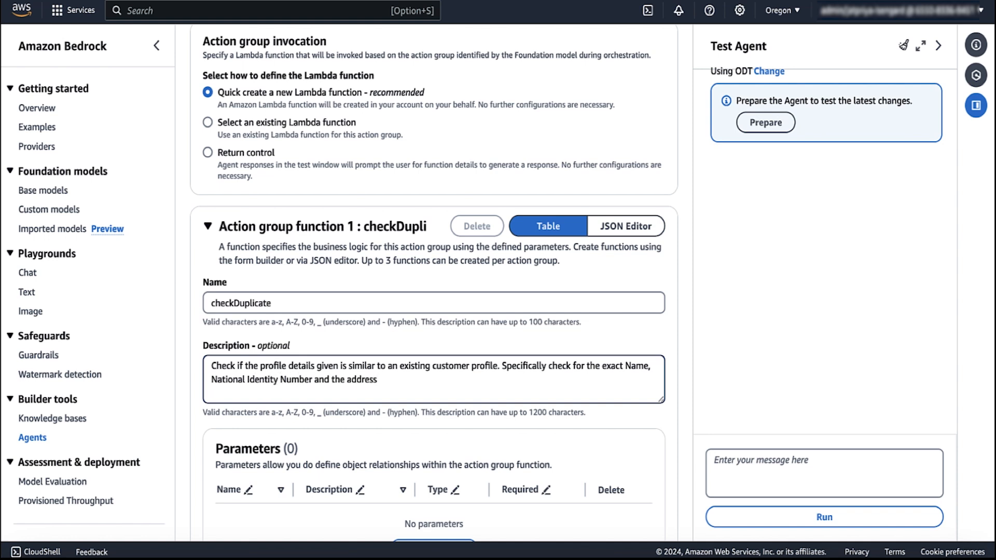
type(", pin")
key("BackSpace")
key("BackSpace")
Step: Add function parameters, describe the Summary parameter as 'of the profile', and make it required
scroll(413, 394, "down", 3)
left_click(423, 425)
left_click(260, 434)
left_click(245, 398)
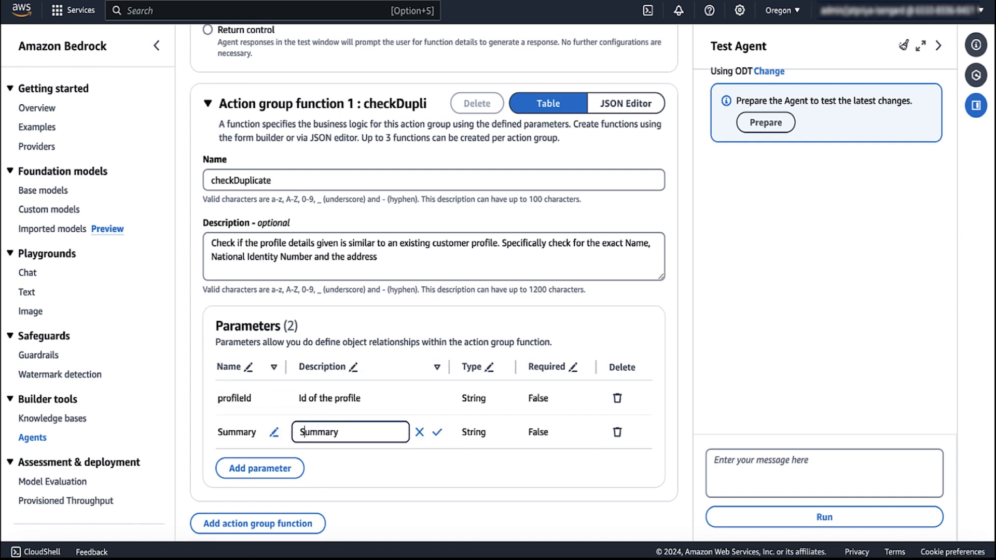
type("of the profile")
key("Return")
left_click(566, 437)
left_click(519, 454)
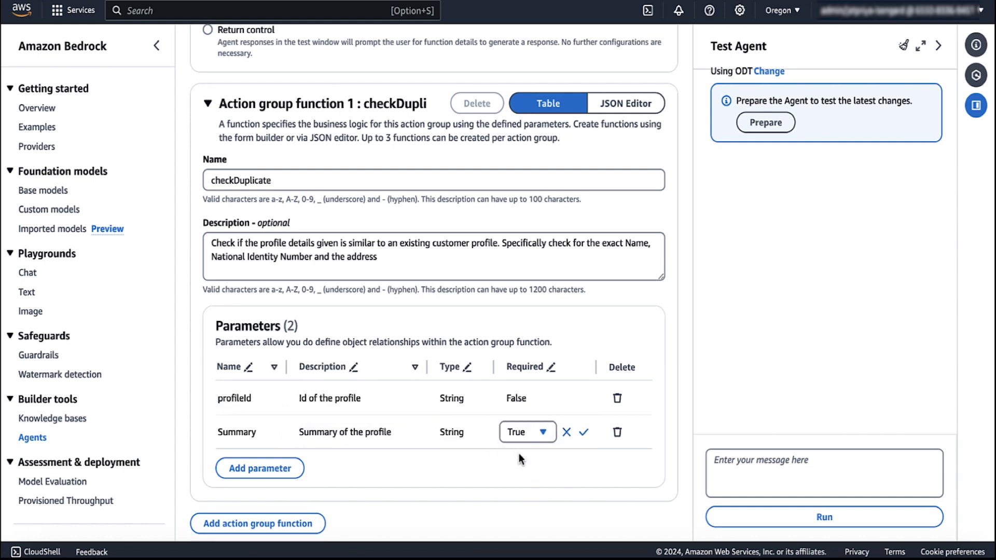
left_click(415, 460)
Step: Add a NationalIdentityNumber parameter described as the number of the national identity shared
left_click(260, 468)
left_click(254, 466)
type("NationalIdentityNumber")
key("Return")
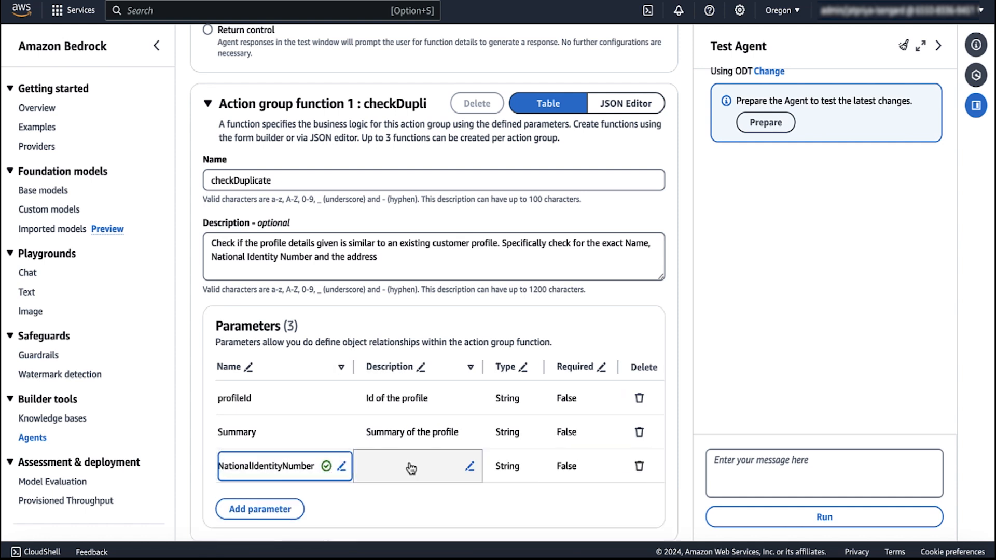
left_click(410, 467)
type("Natmber of the national identity shared")
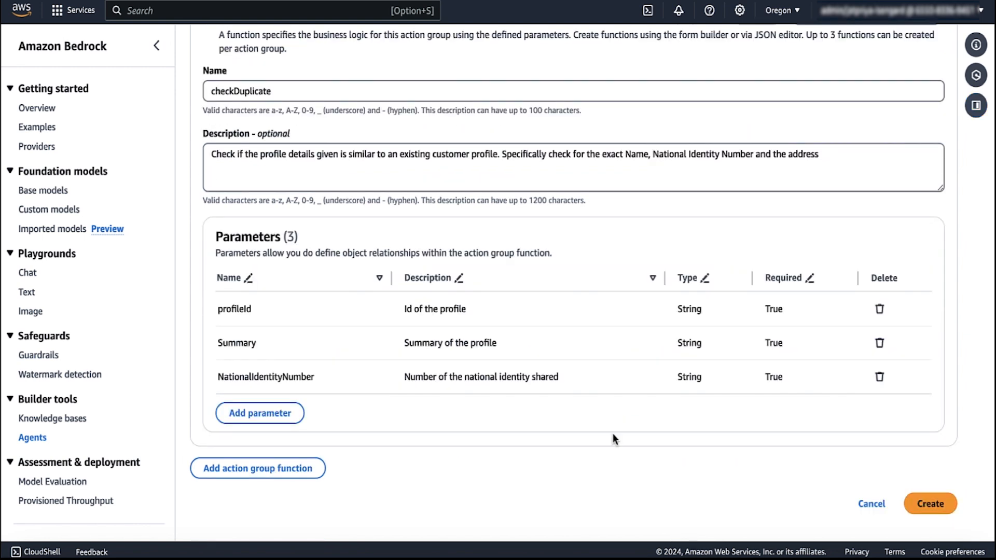
Step: Review the parameter list and create the DuplicateCheck action group
scroll(612, 434, "up", 1)
scroll(613, 434, "down", 1)
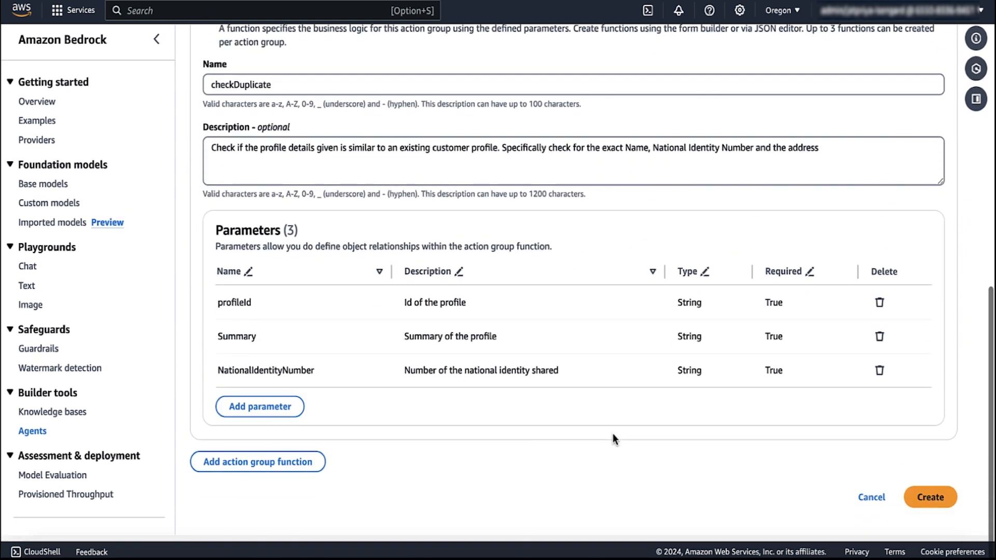
scroll(612, 434, "up", 1)
scroll(612, 434, "up", 3)
scroll(612, 434, "down", 3)
scroll(614, 439, "down", 2)
left_click(930, 504)
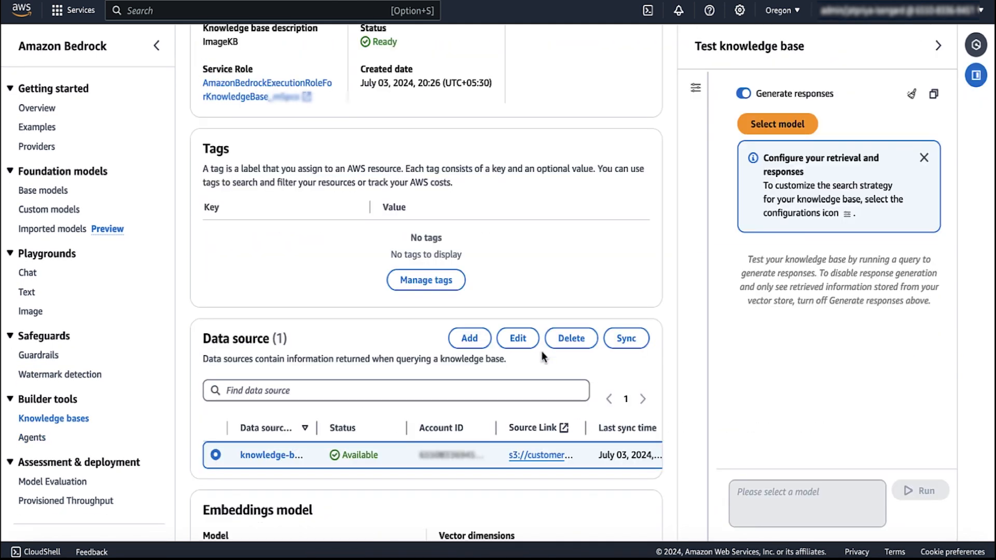
Step: Review Image_KB's data source chunking strategies, keeping Default chunking, then cancel without adding
left_click(470, 338)
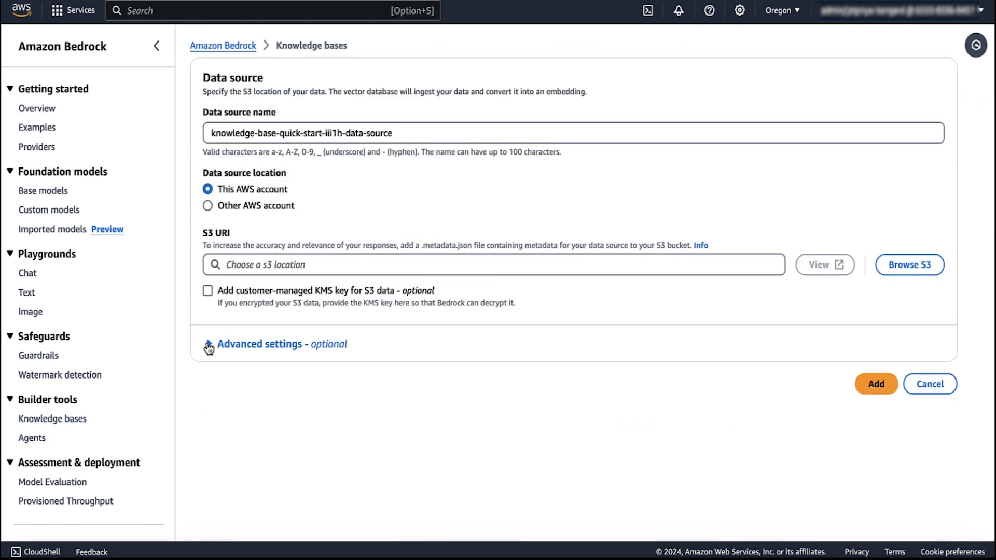
left_click(462, 343)
scroll(483, 436, "down", 2)
left_click(261, 384)
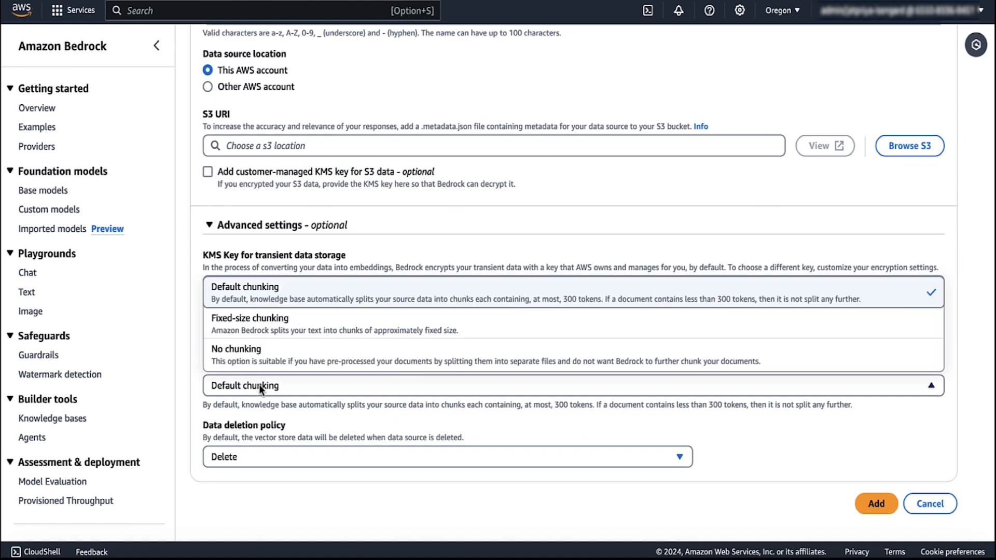
left_click(263, 382)
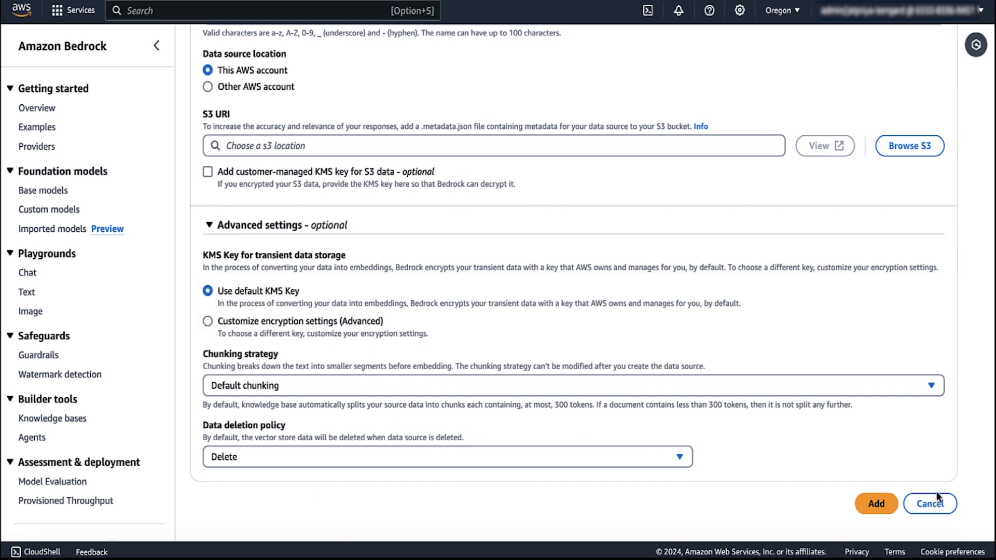
left_click(930, 503)
left_click(938, 46)
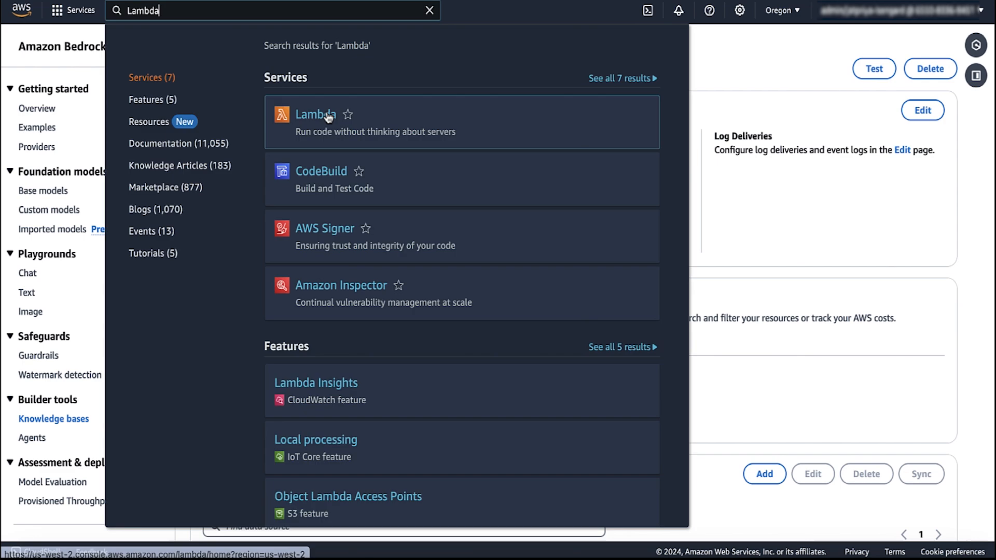
Step: Open the Lambda service from the console search results
right_click(329, 115)
key("Escape")
left_click(344, 129)
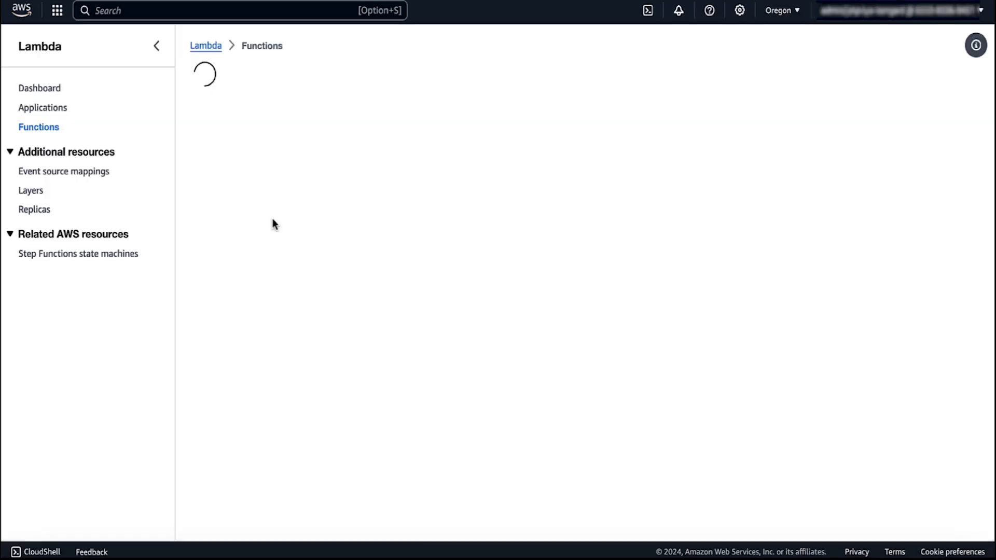
Step: Open the DuplicateCheck-96ei4 function and scroll down to its Code source
left_click_drag(297, 138, 455, 139)
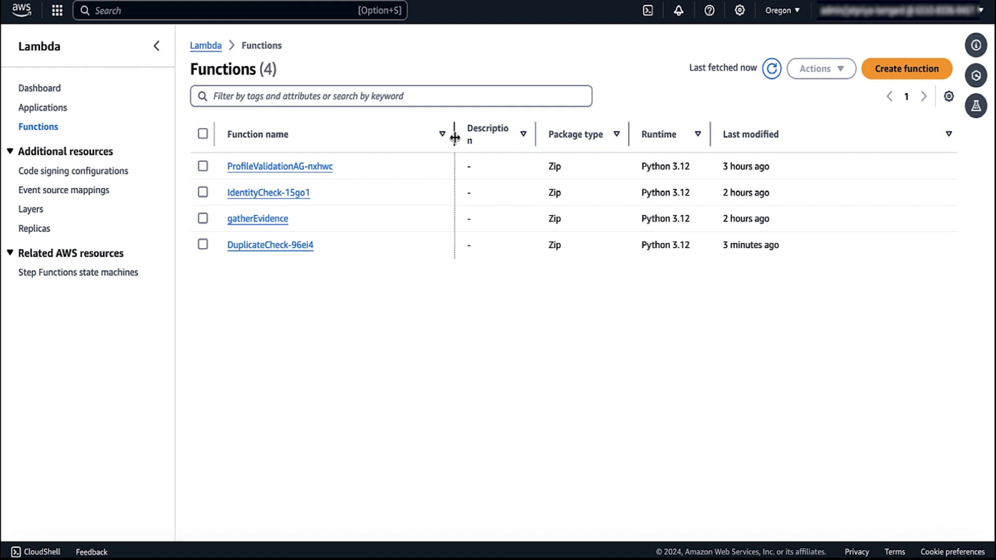
left_click(270, 247)
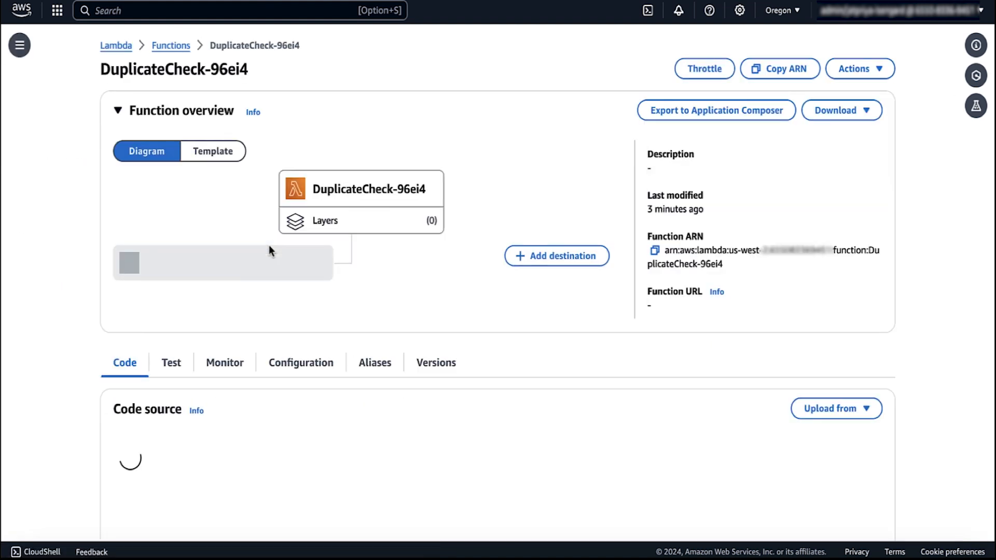
scroll(269, 245, "down", 3)
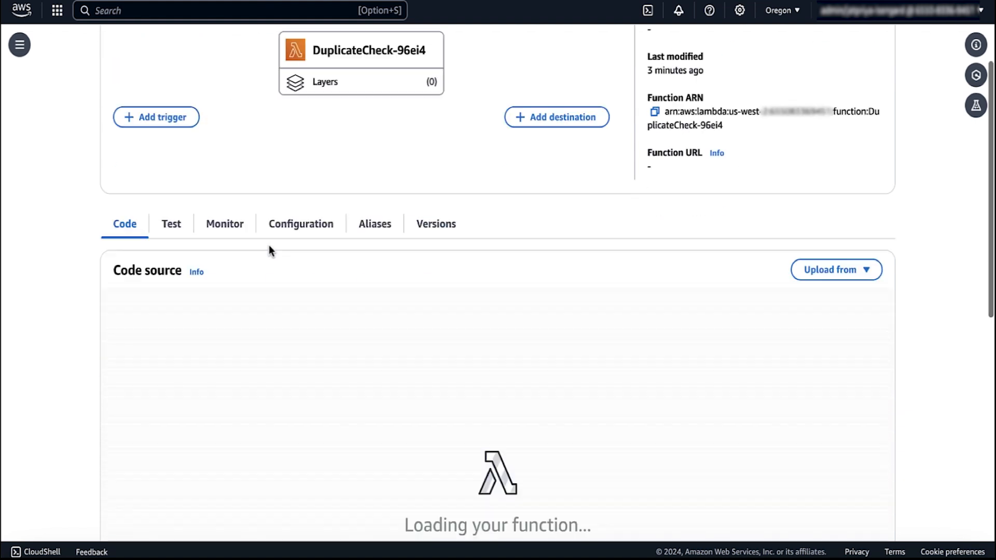
scroll(269, 246, "down", 2)
scroll(342, 339, "down", 2)
Step: Highlight dummy_function_response and the handler body on lines 4–29 of dummy_lambda.py
scroll(344, 358, "up", 2)
scroll(489, 155, "down", 2)
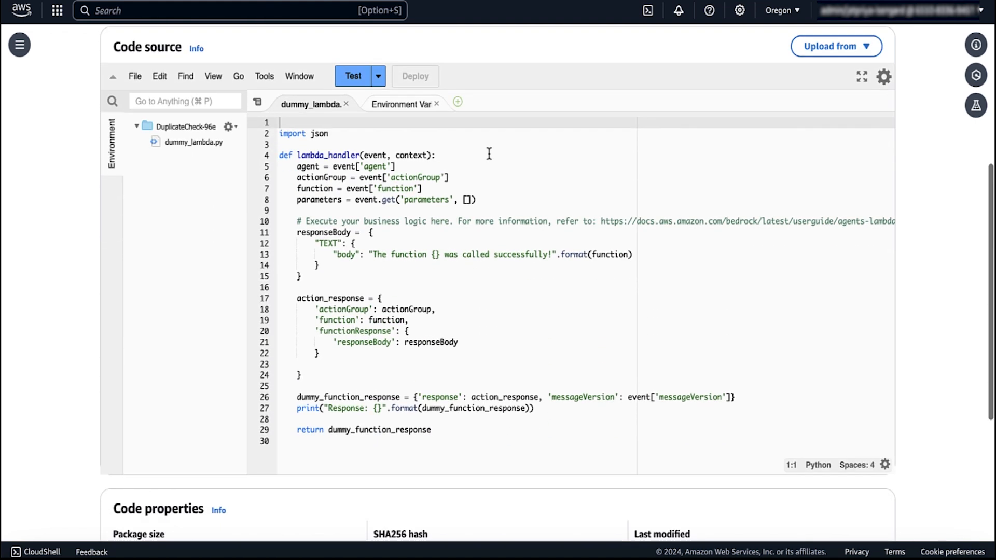
left_click_drag(440, 430, 329, 430)
left_click(329, 430)
left_click_drag(280, 155, 459, 435)
left_click(458, 437)
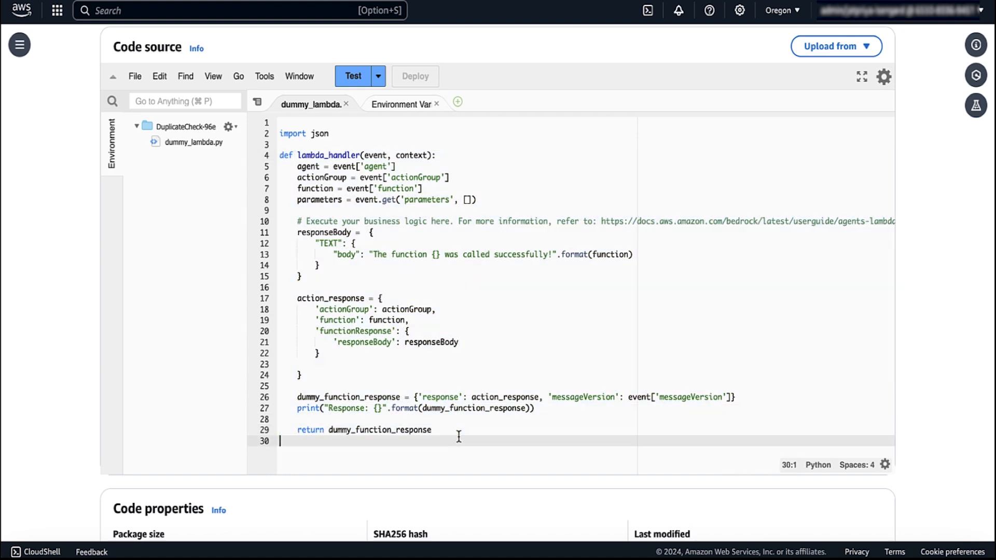
scroll(459, 436, "up", 7)
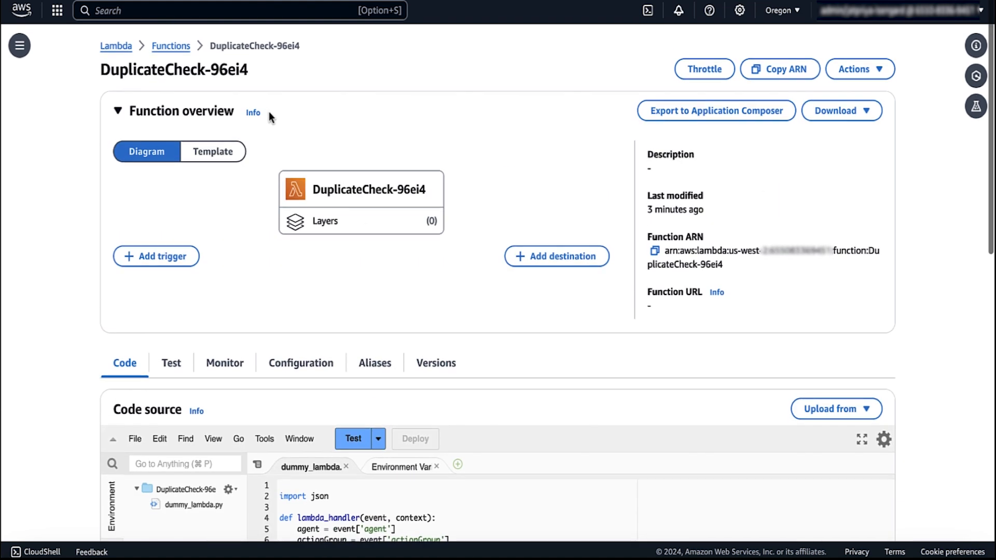
Step: Return to the Functions list and scroll through ProfileValidationAG-nxhwc's similarity_search.py code
left_click(185, 49)
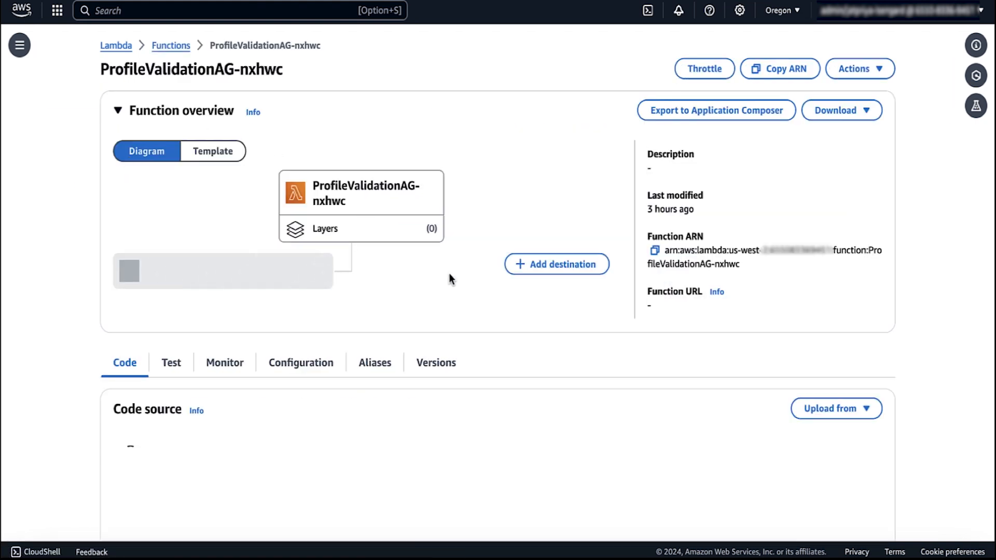
scroll(450, 279, "down", 7)
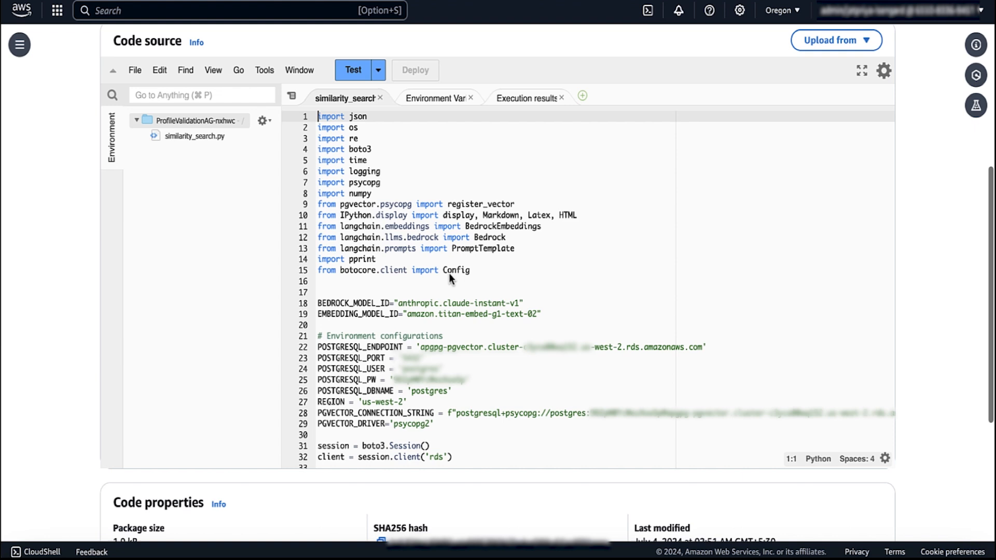
scroll(480, 321, "down", 7)
scroll(479, 320, "down", 8)
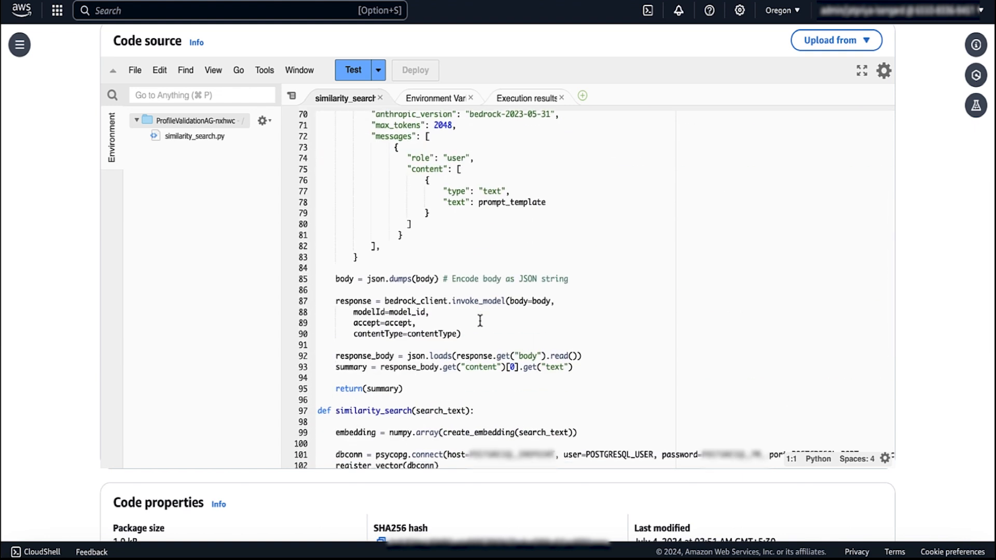
scroll(432, 351, "down", 2)
scroll(432, 351, "down", 1)
Step: Highlight the similarity_search function name and the event argument on line 123
left_click_drag(335, 269, 408, 269)
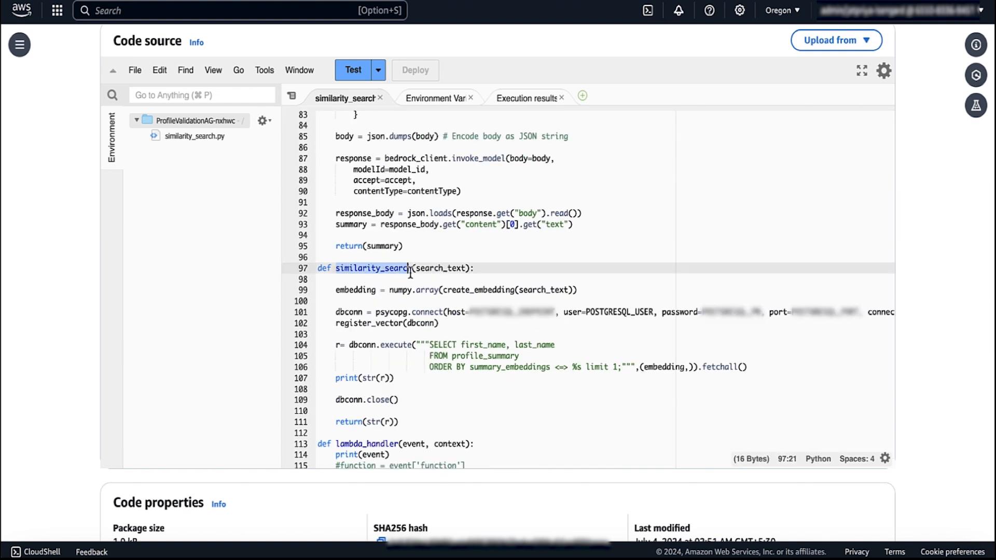
left_click(455, 374)
scroll(456, 374, "down", 2)
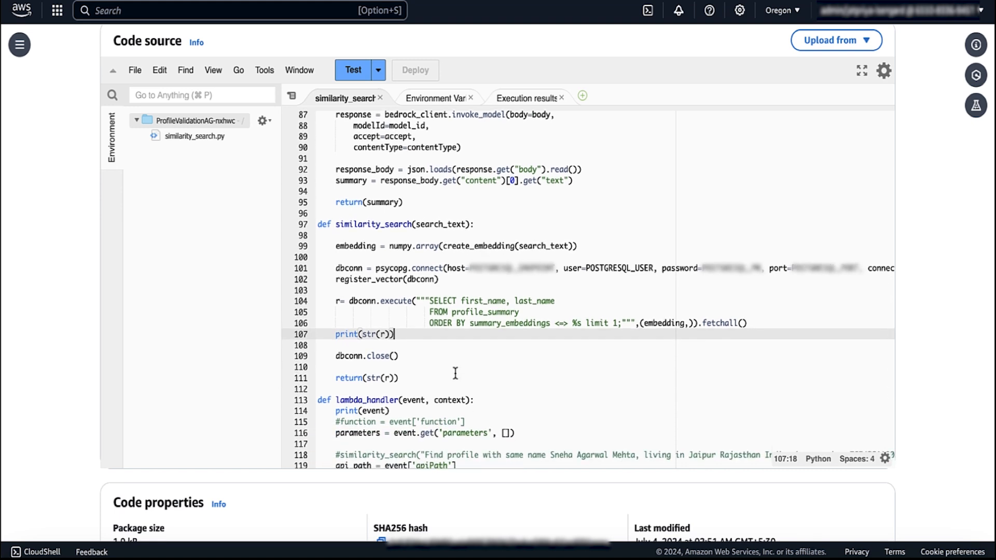
scroll(455, 374, "down", 7)
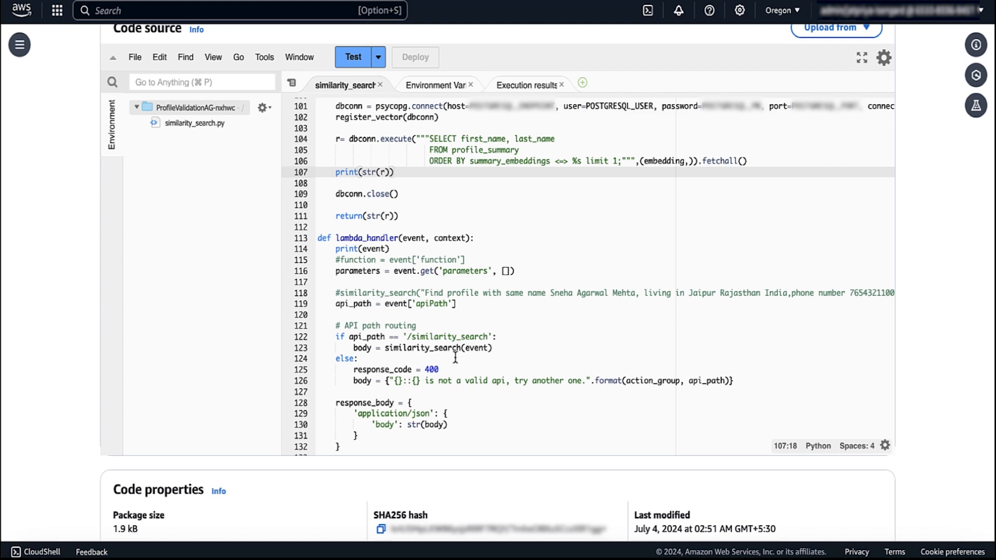
double_click(477, 349)
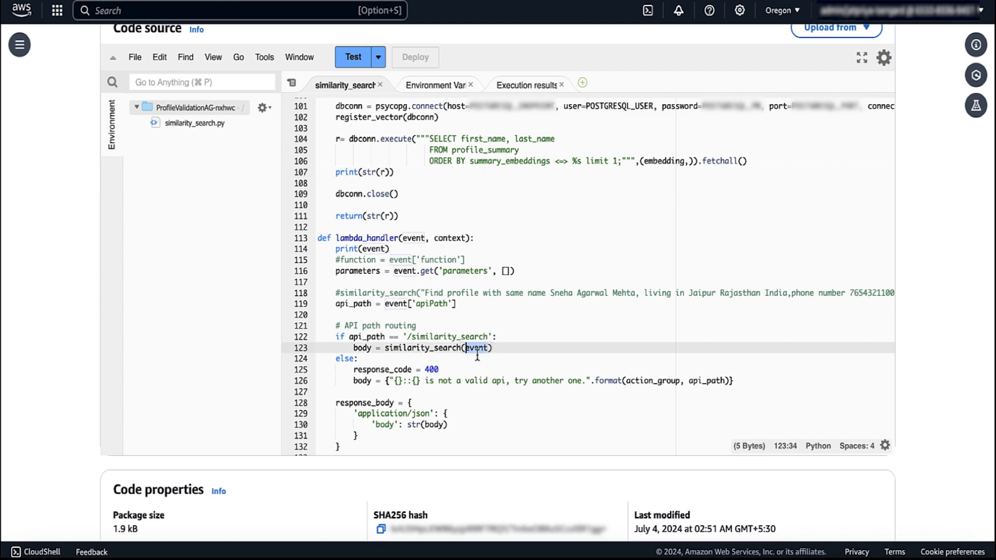
left_click(477, 206)
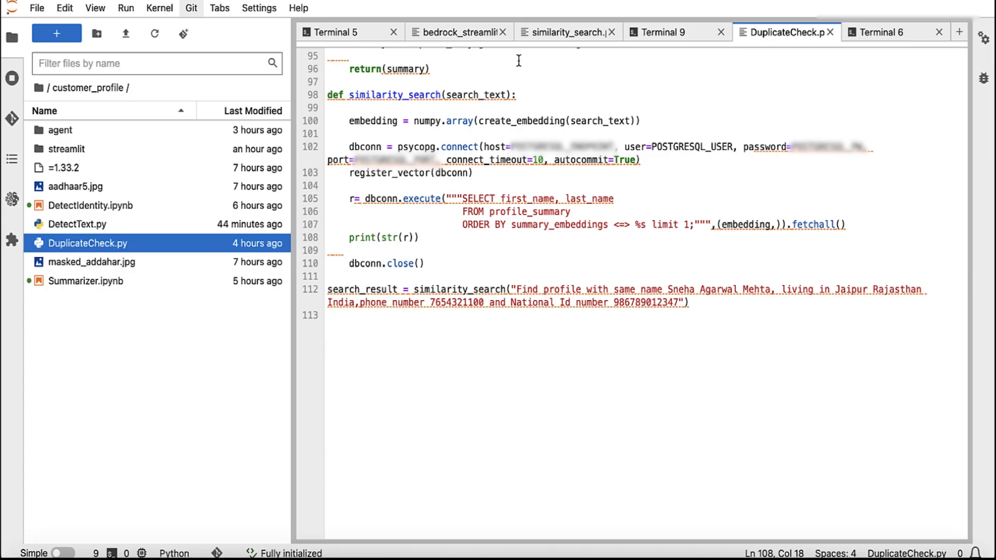
left_click(565, 33)
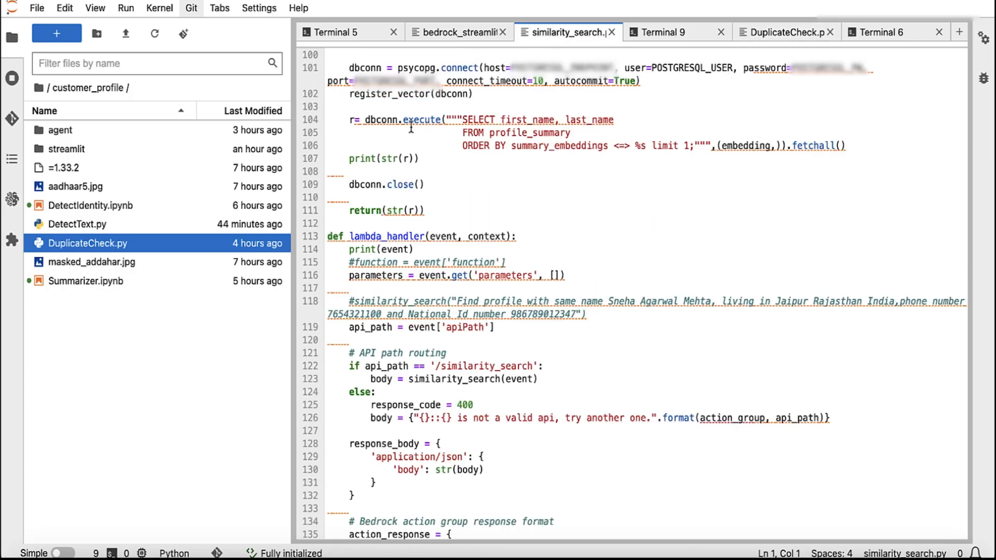
Step: Scroll the local similarity_search.py to the generate_summary prompt template and invoke_model call
scroll(518, 407, "down", 10)
scroll(517, 407, "up", 15)
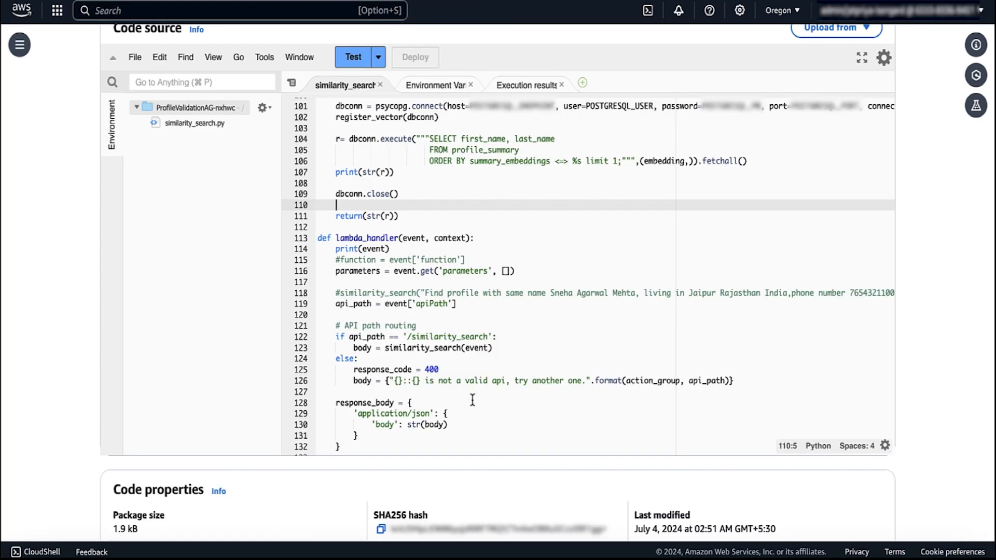
scroll(473, 400, "up", 20)
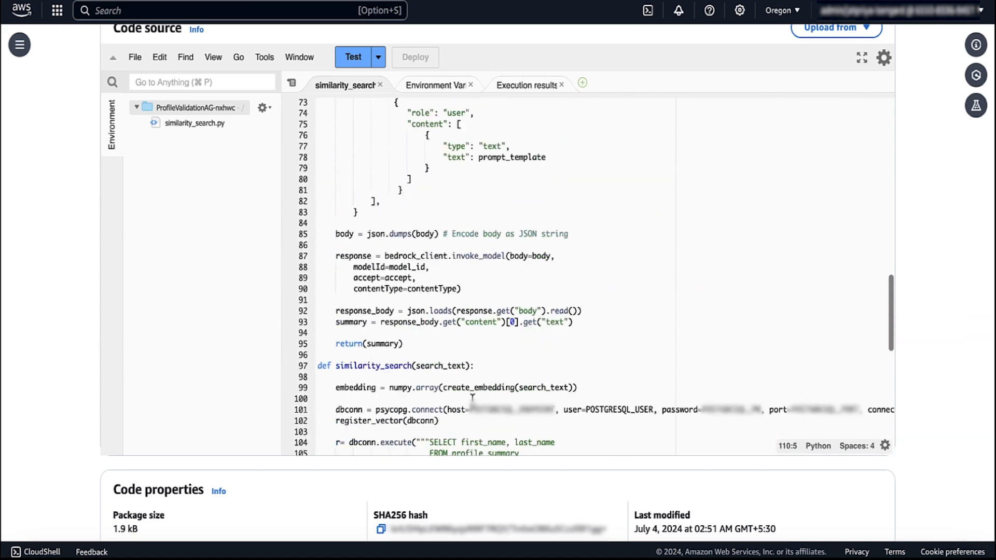
scroll(472, 400, "down", 10)
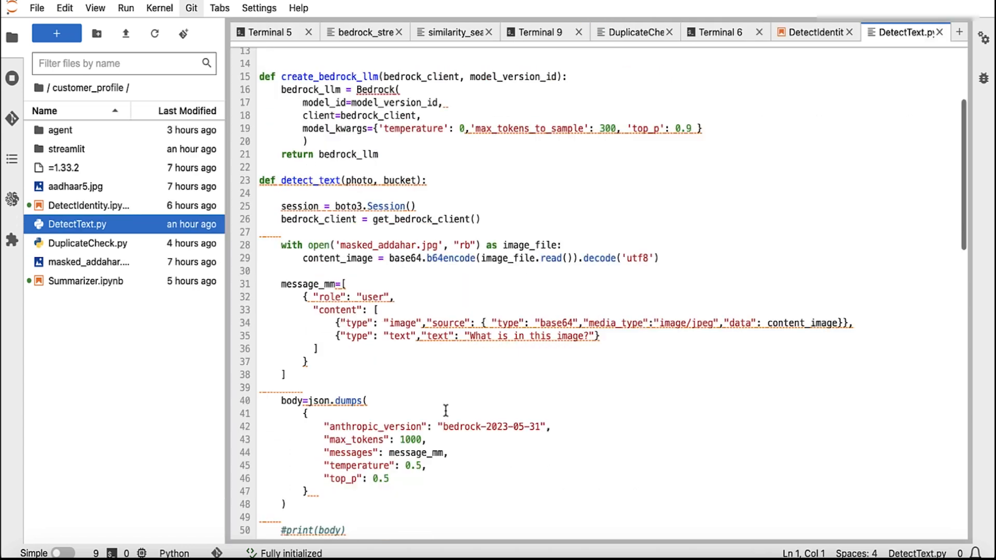
Step: Point out get_bedrock_client, create_bedrock_llm, and the temperature, max_tokens_to_sample and top_p settings
scroll(338, 156, "up", 5)
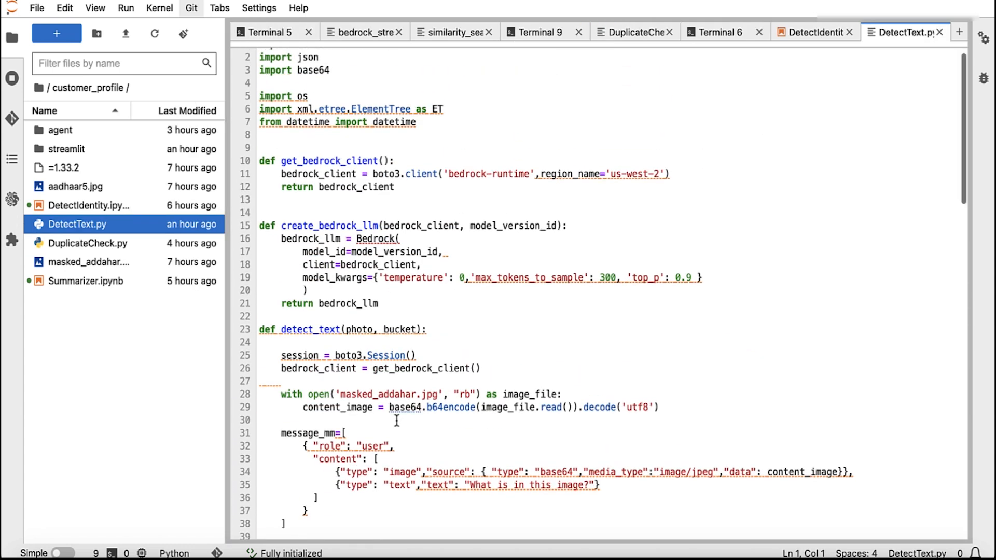
double_click(356, 164)
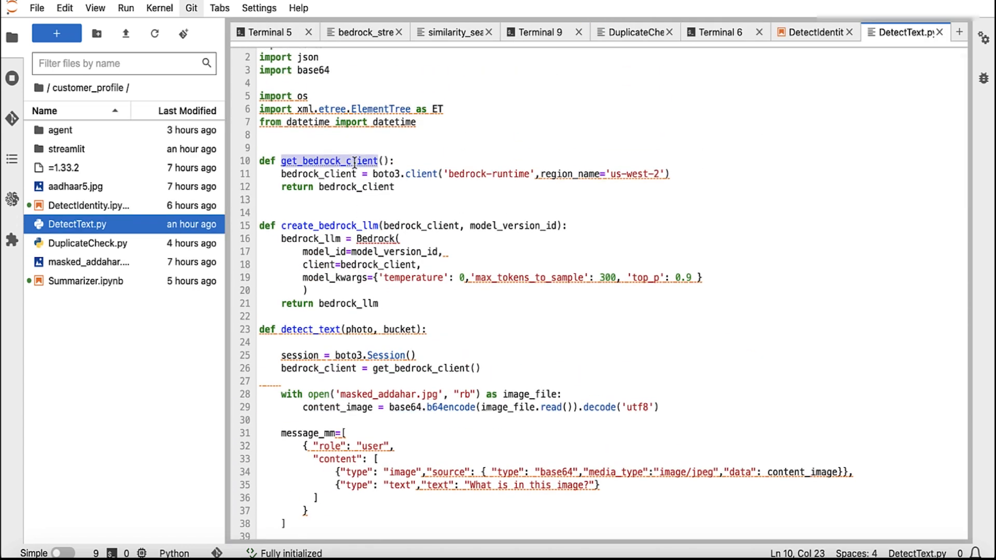
double_click(341, 224)
left_click(406, 277)
left_click(492, 277)
left_click(666, 277)
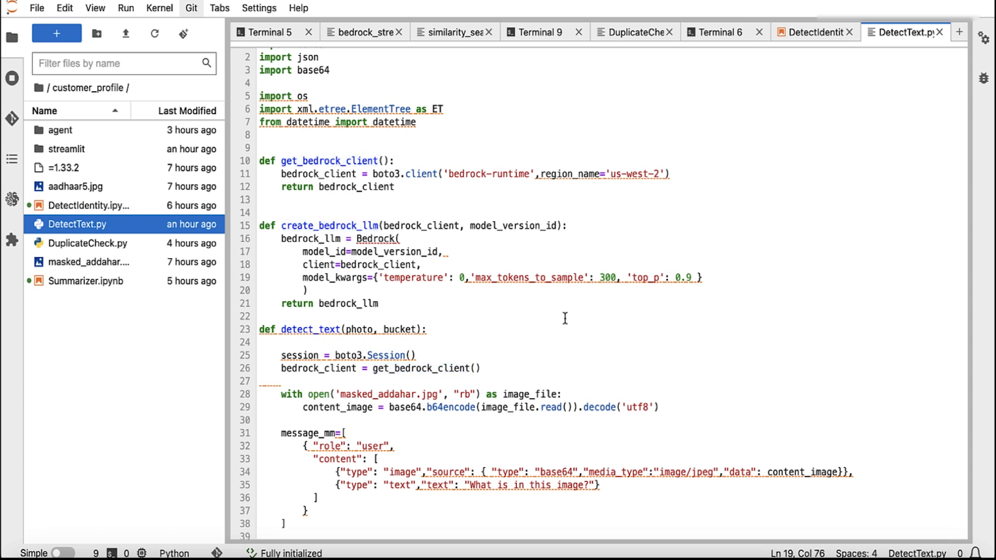
Step: Point out detect_text's photo and bucket parameters, the masked_addahar.jpg image, and the image question
scroll(565, 318, "down", 5)
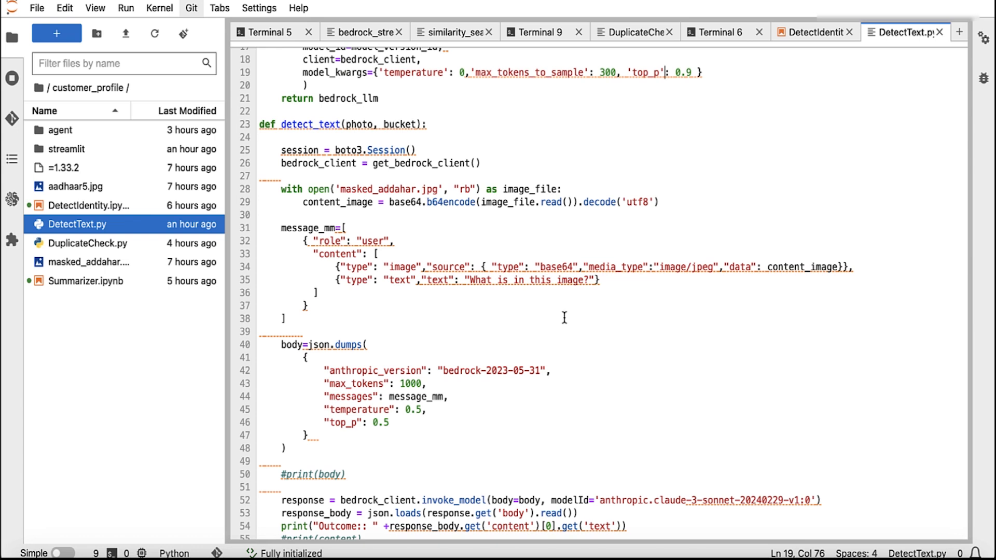
scroll(564, 318, "down", 1)
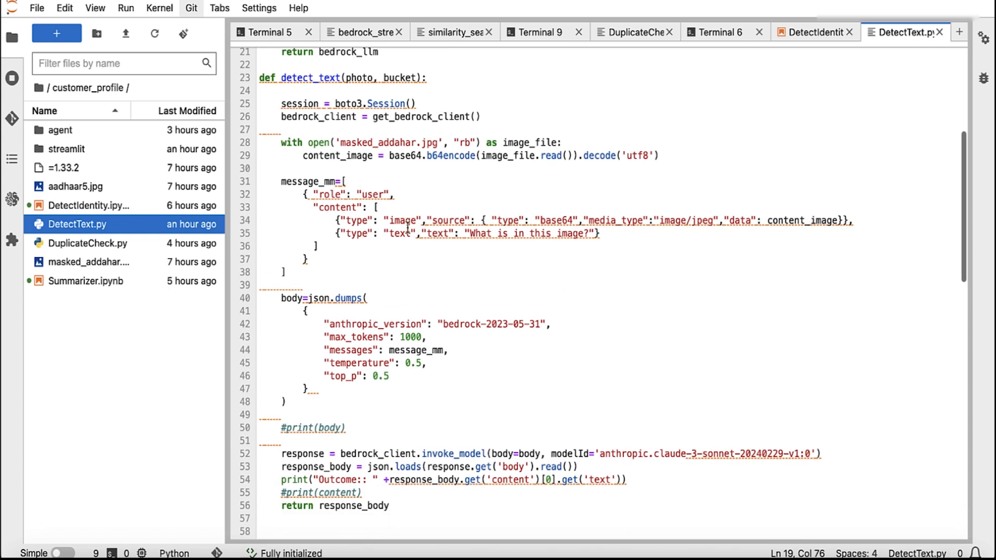
left_click_drag(280, 77, 352, 80)
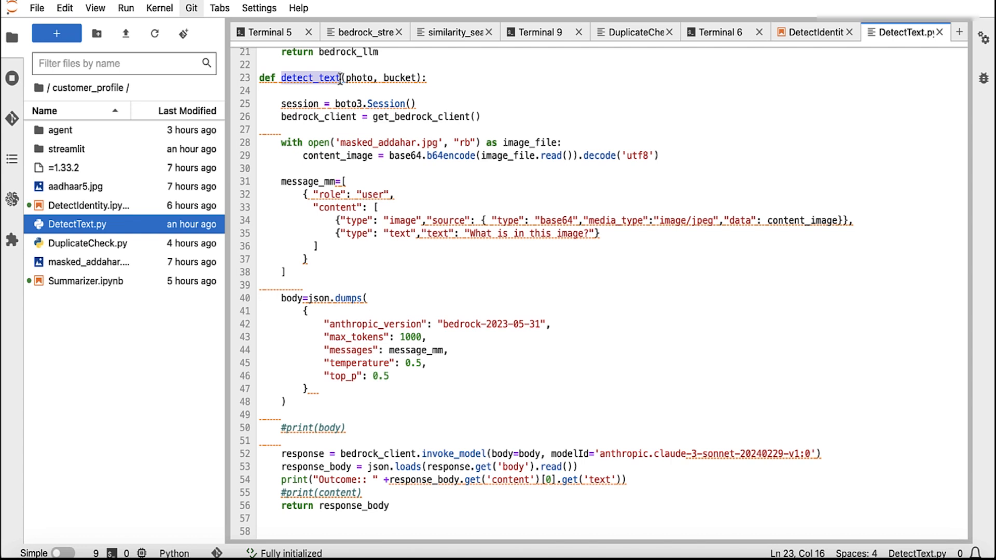
left_click(368, 79)
left_click(408, 79)
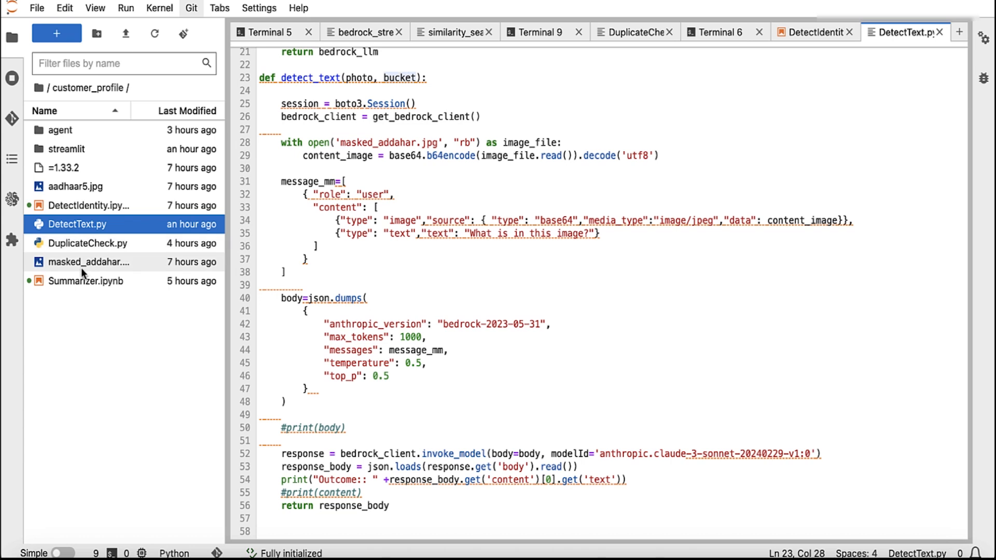
left_click(412, 141)
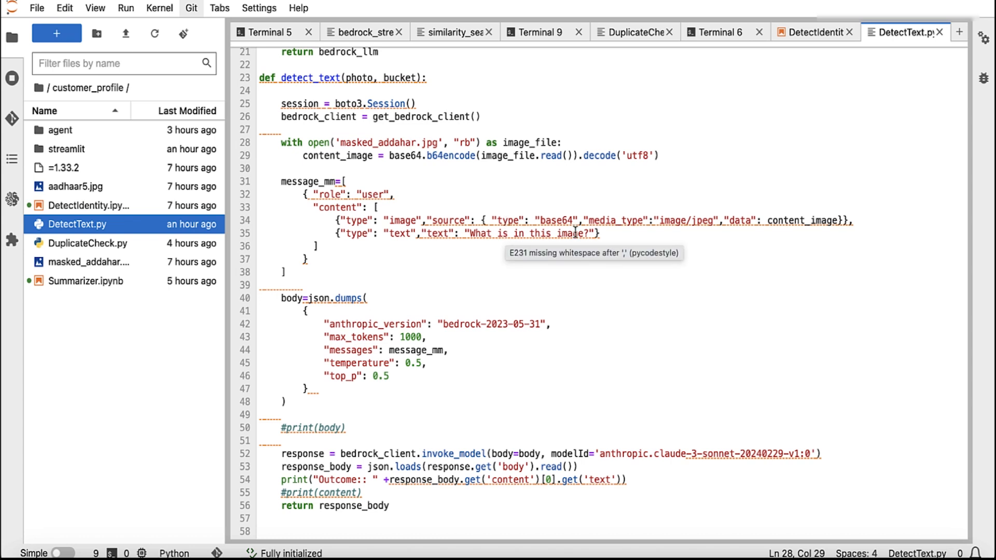
left_click_drag(584, 233, 472, 233)
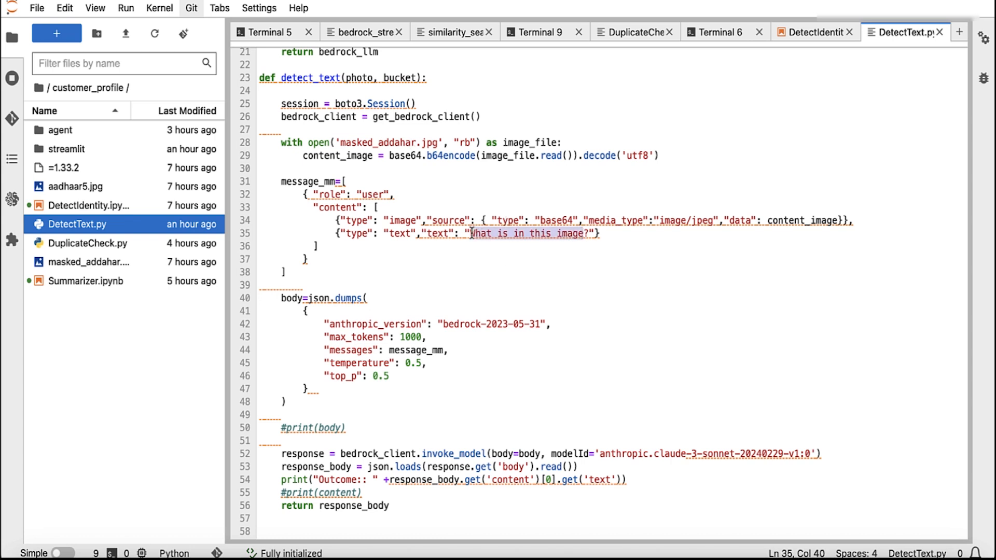
Step: Highlight the Claude 3 Sonnet model ID in the request body settings
left_click(624, 306)
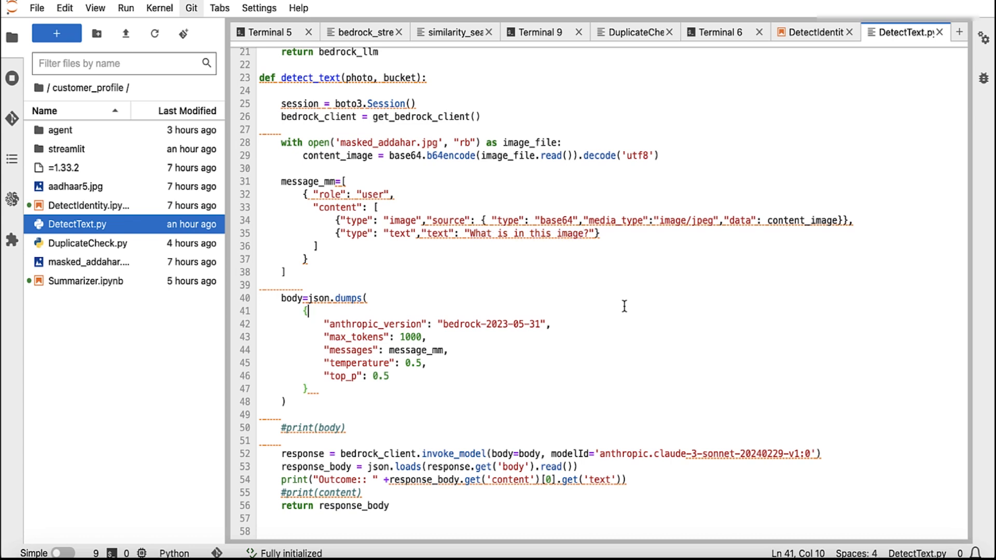
scroll(592, 358, "down", 4)
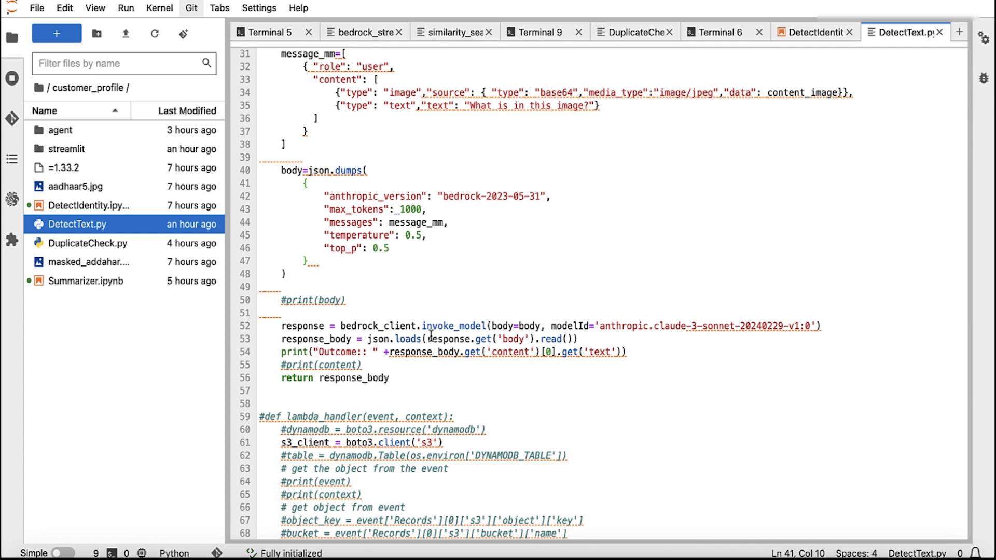
left_click_drag(600, 325, 810, 330)
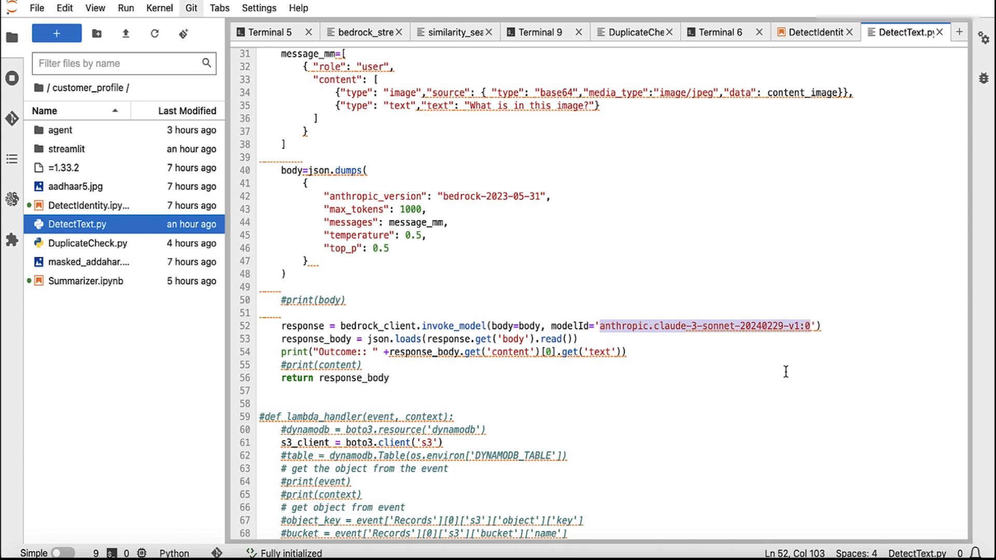
scroll(784, 371, "up", 3)
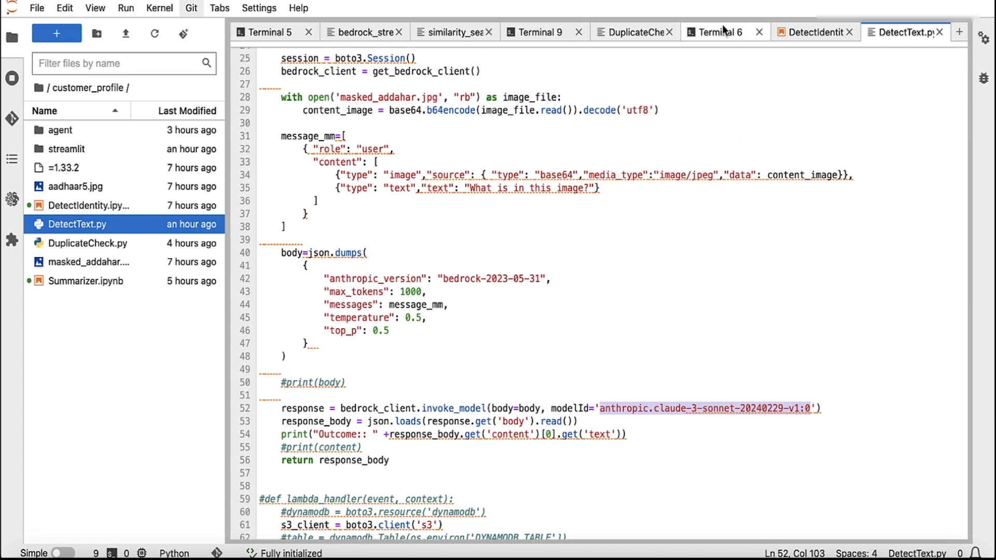
left_click(718, 32)
Step: Clear the terminal and rerun python DetectText.py to print Claude's description of the Aadhaar image
type("clear")
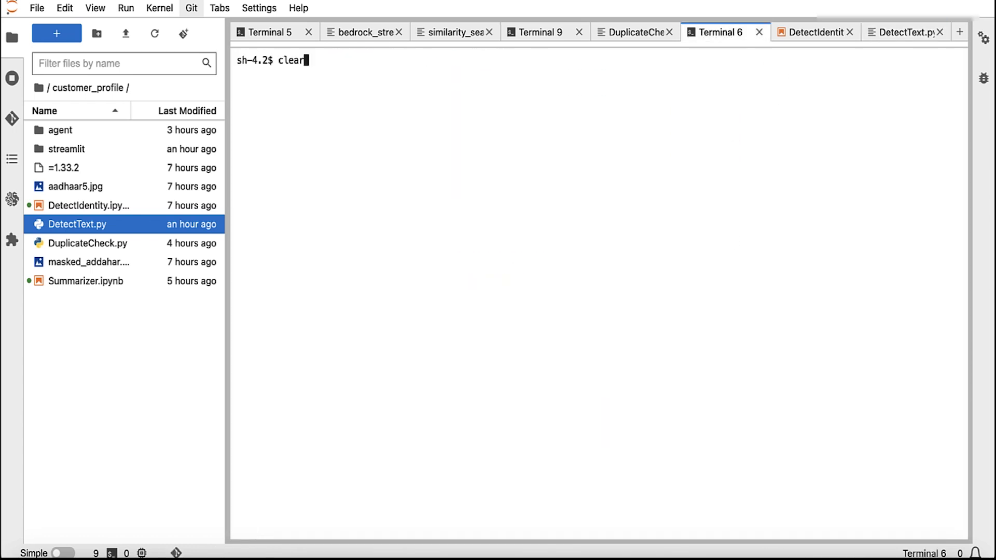
key("Return")
key("Up")
key("Up")
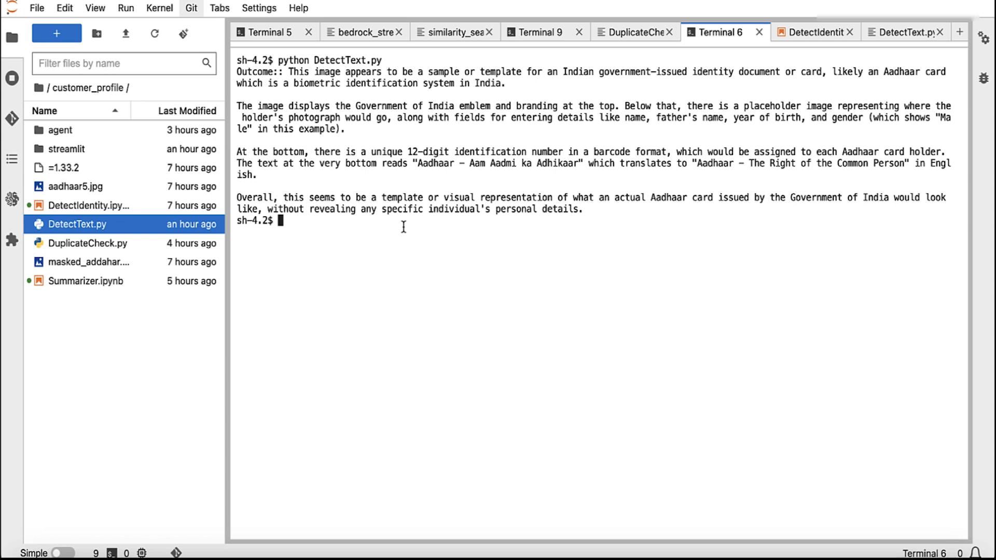
left_click_drag(227, 265, 258, 264)
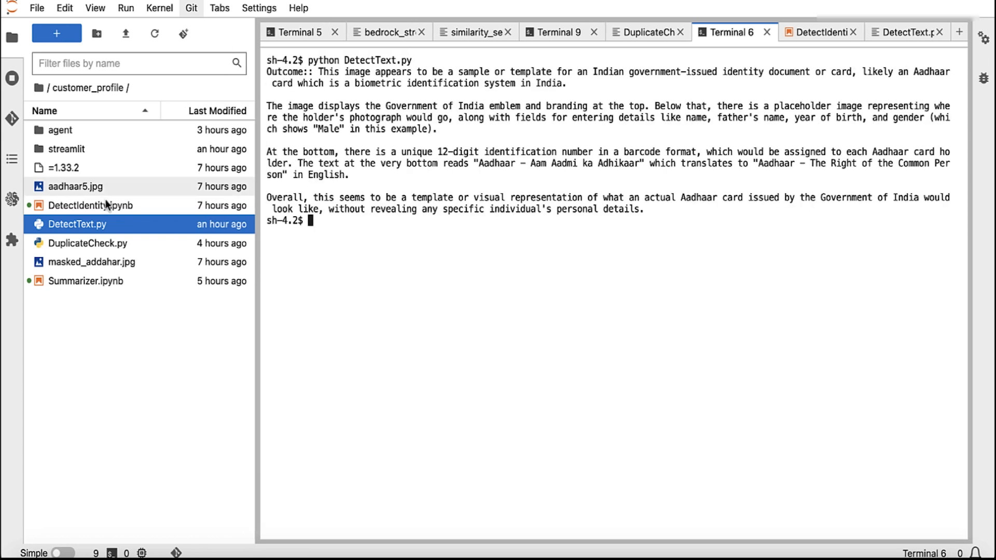
Step: Open bedrock_streamlit.py from the streamlit folder and scroll through its opening code
double_click(67, 149)
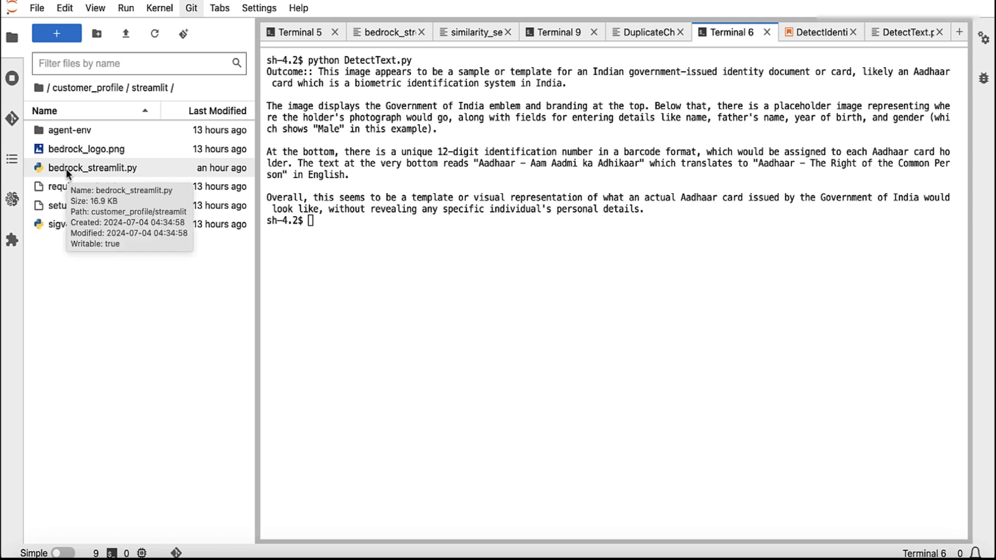
double_click(67, 169)
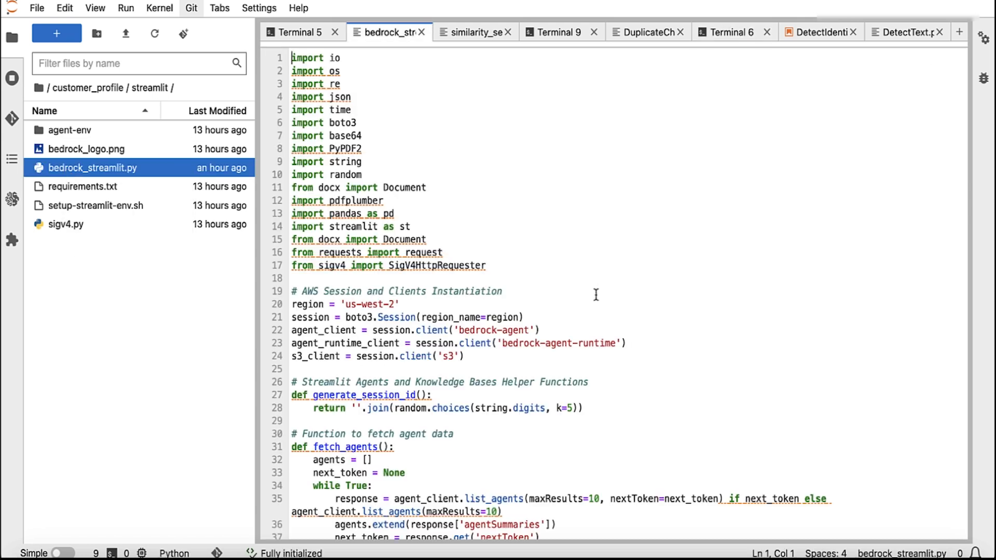
scroll(596, 294, "down", 5)
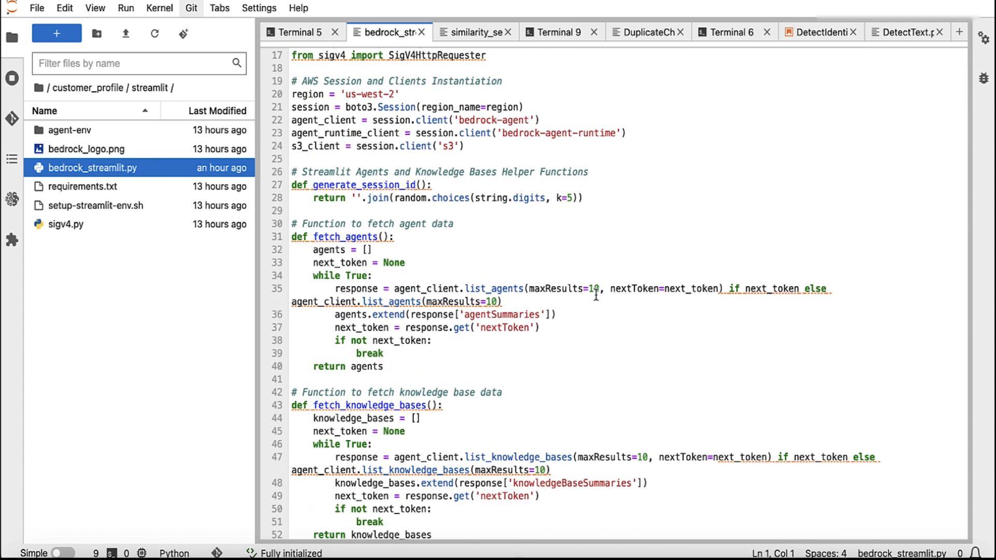
scroll(596, 294, "down", 1)
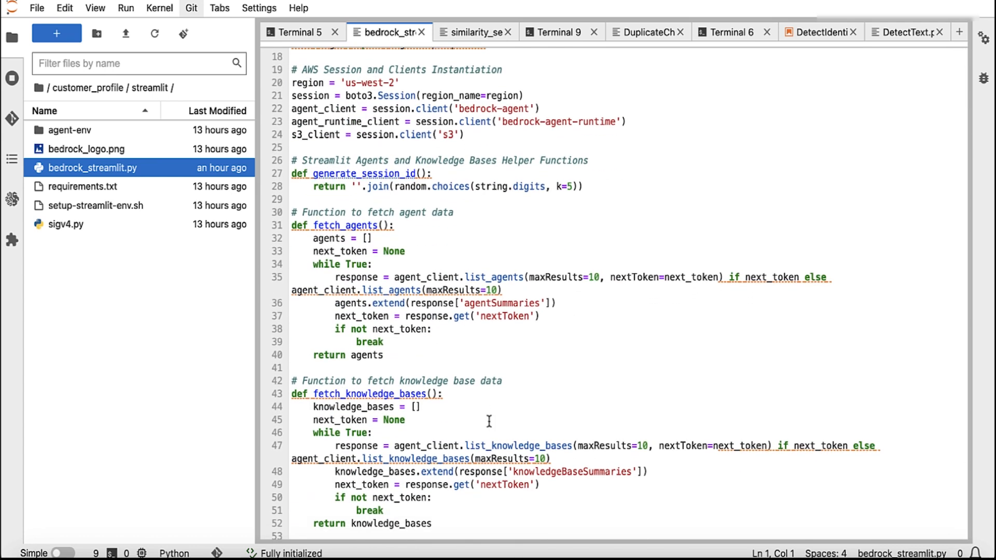
scroll(368, 394, "down", 10)
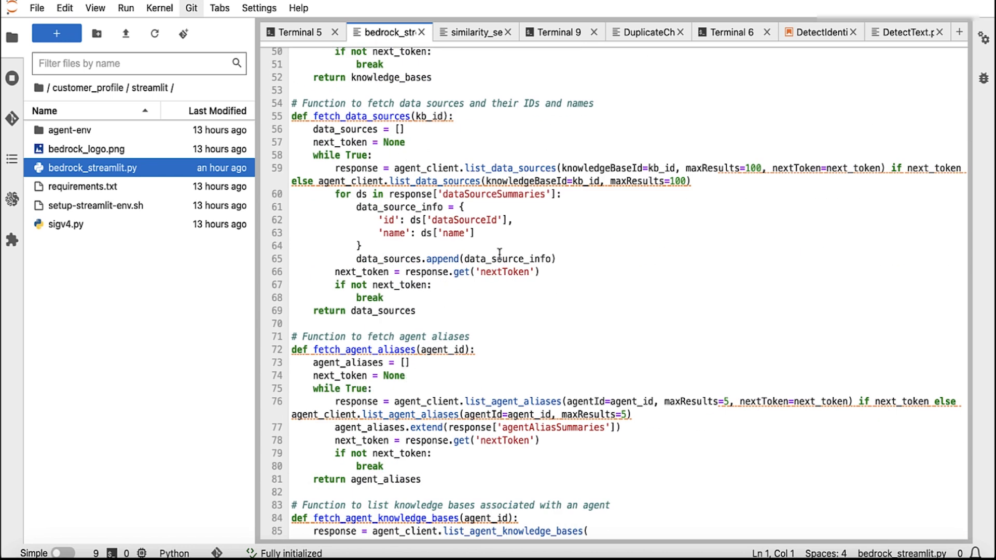
scroll(565, 328, "down", 10)
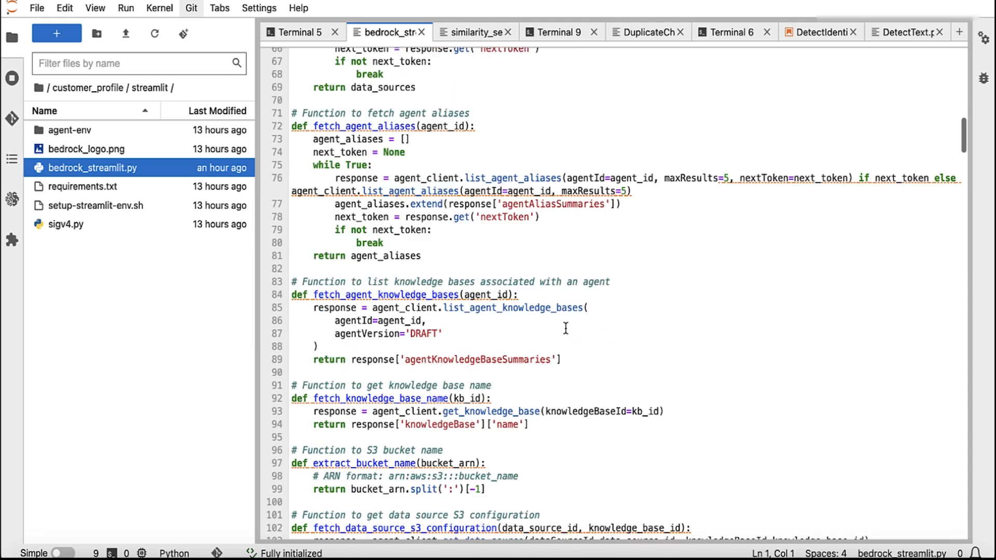
Step: Scroll through the agent and knowledge-base query functions down to main()
scroll(565, 329, "down", 20)
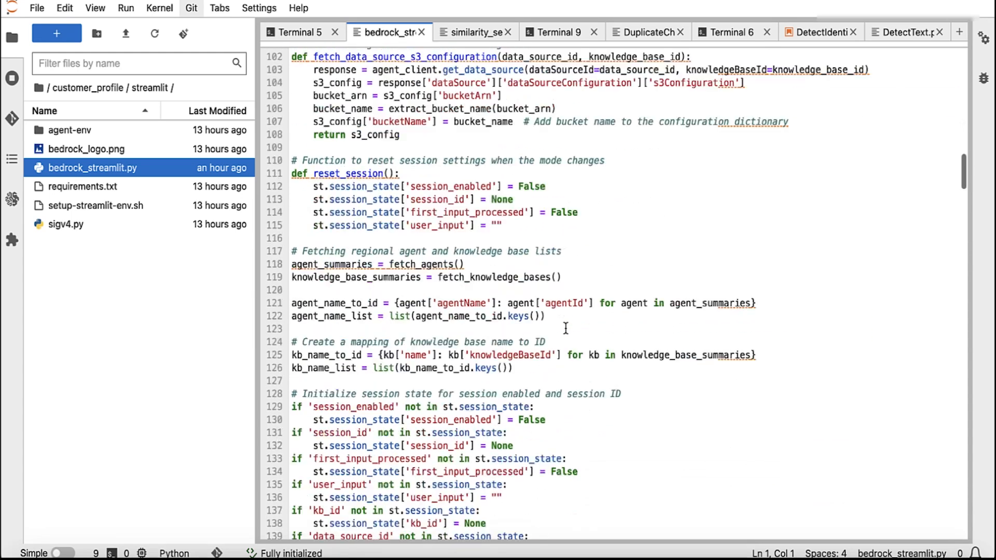
scroll(565, 329, "down", 8)
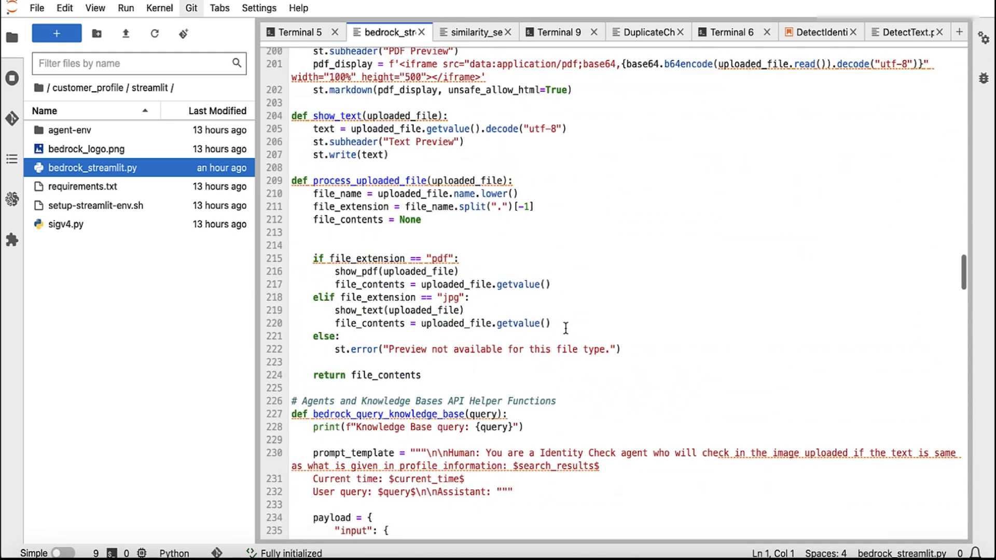
scroll(565, 329, "up", 1)
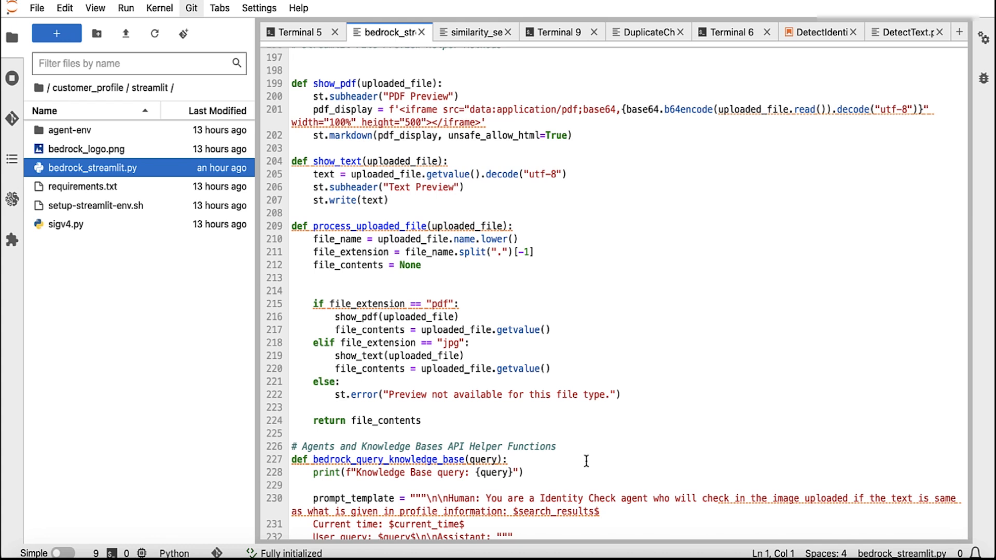
scroll(427, 490, "down", 2)
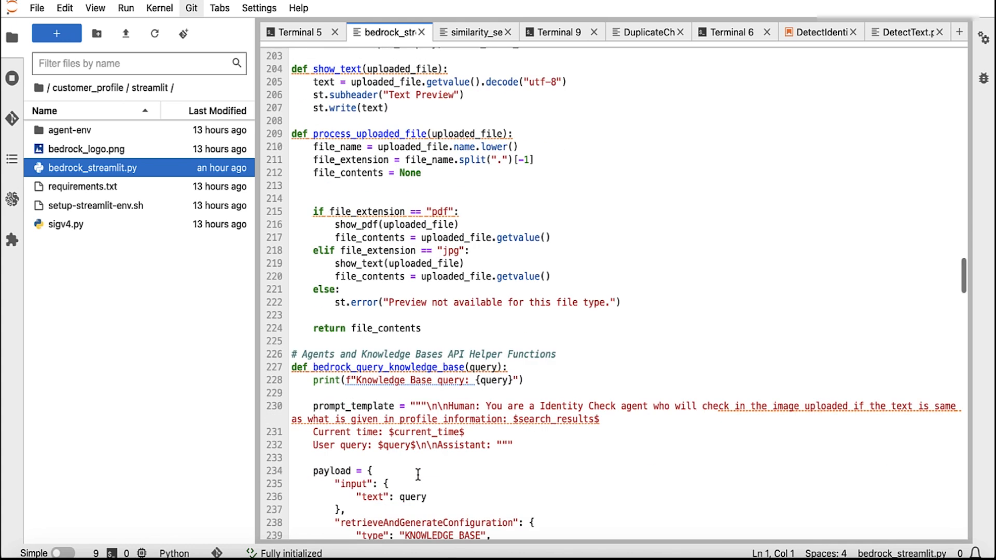
scroll(508, 454, "down", 8)
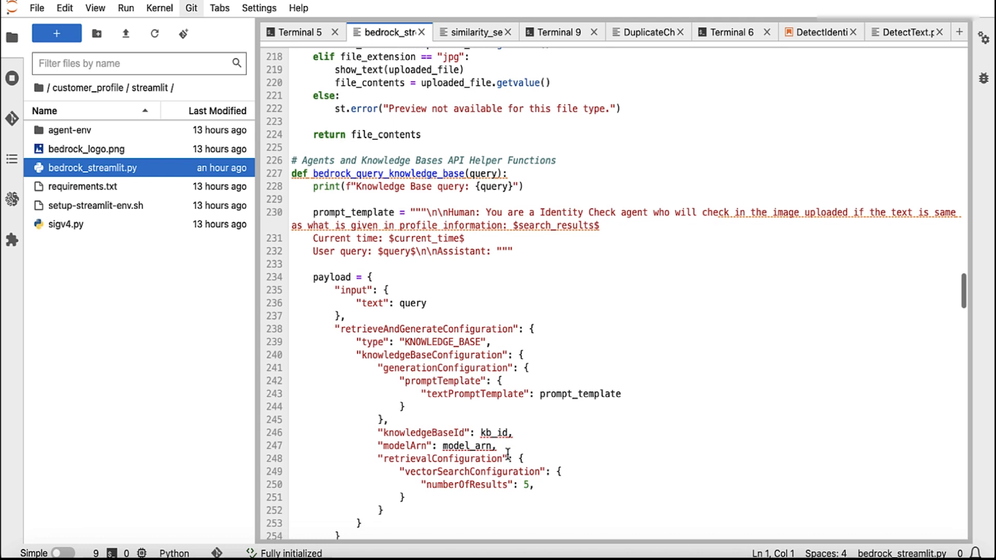
scroll(508, 454, "down", 20)
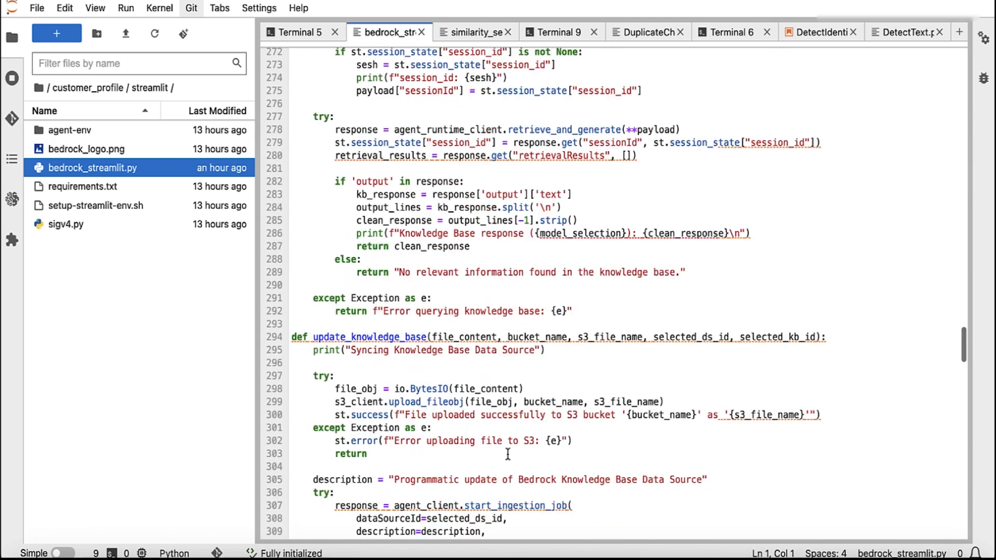
scroll(508, 455, "down", 1)
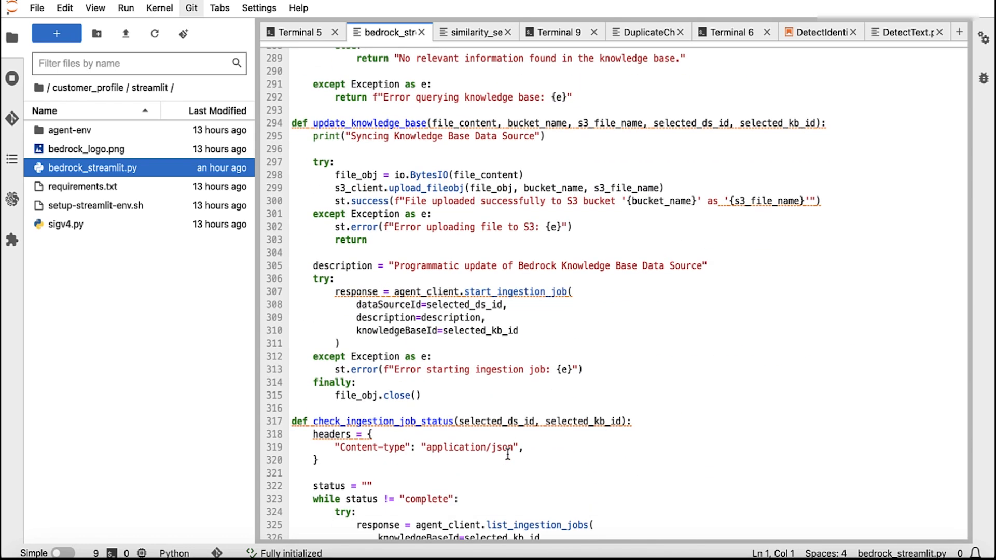
scroll(508, 455, "down", 14)
scroll(508, 454, "down", 10)
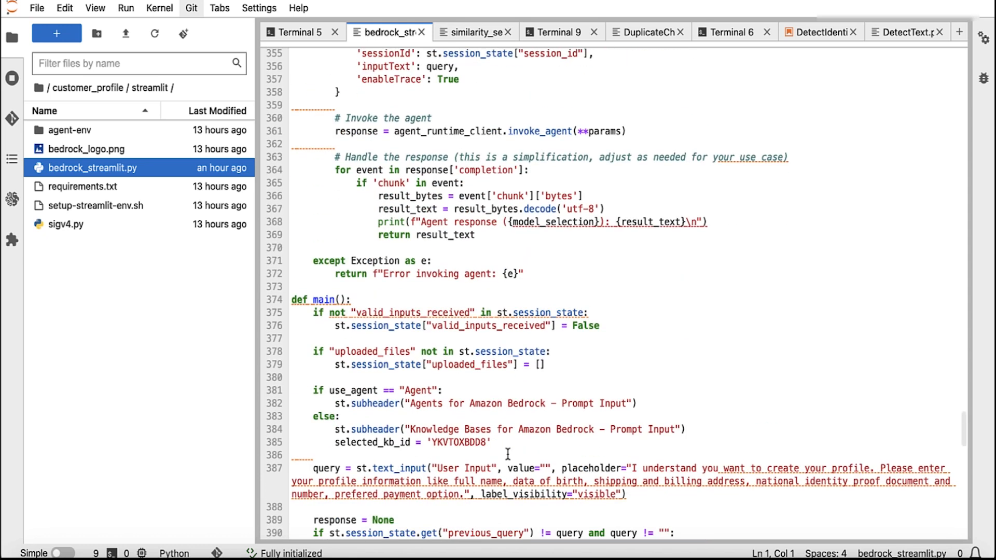
scroll(507, 455, "down", 1)
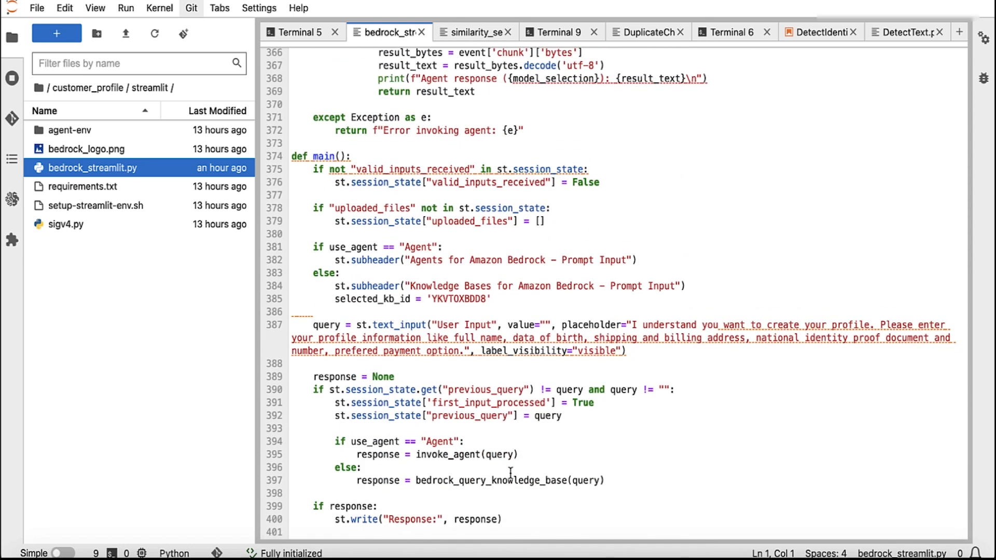